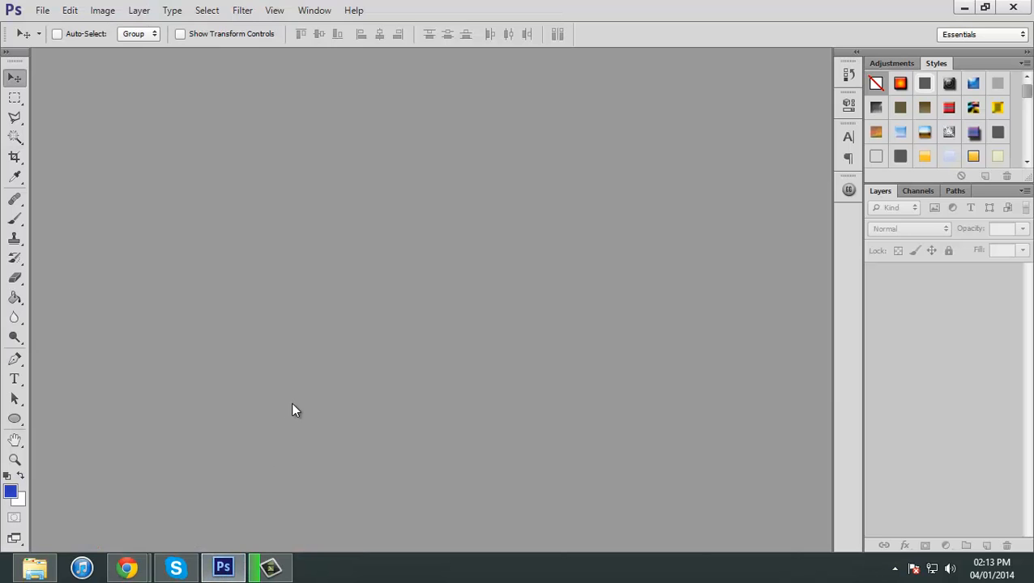
# Open the desktop portrait 727712_46446441.jpg in Photoshop and fit it to the window
pyautogui.press('super+d')
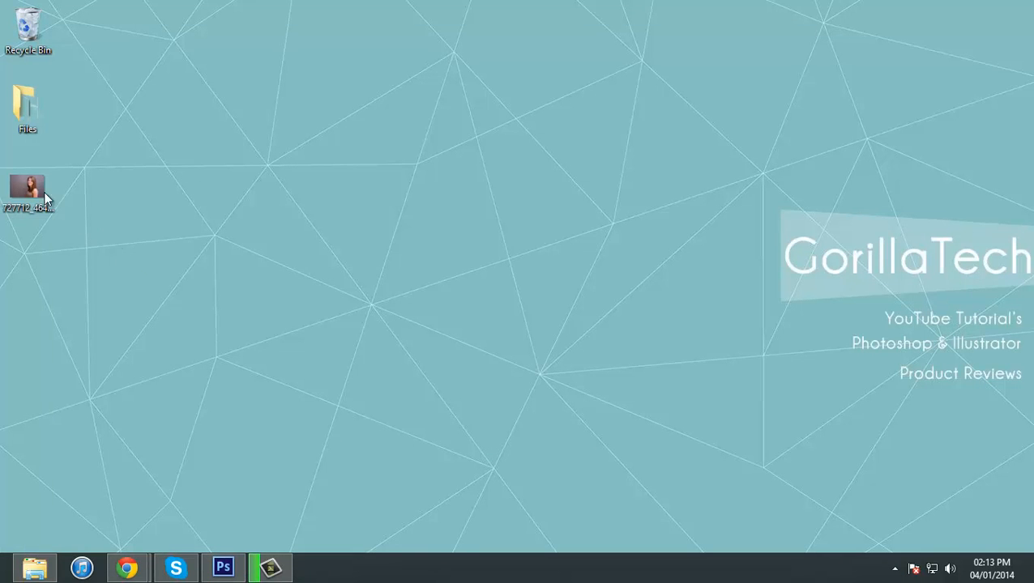
pyautogui.moveTo(47, 196); pyautogui.dragTo(449, 400)
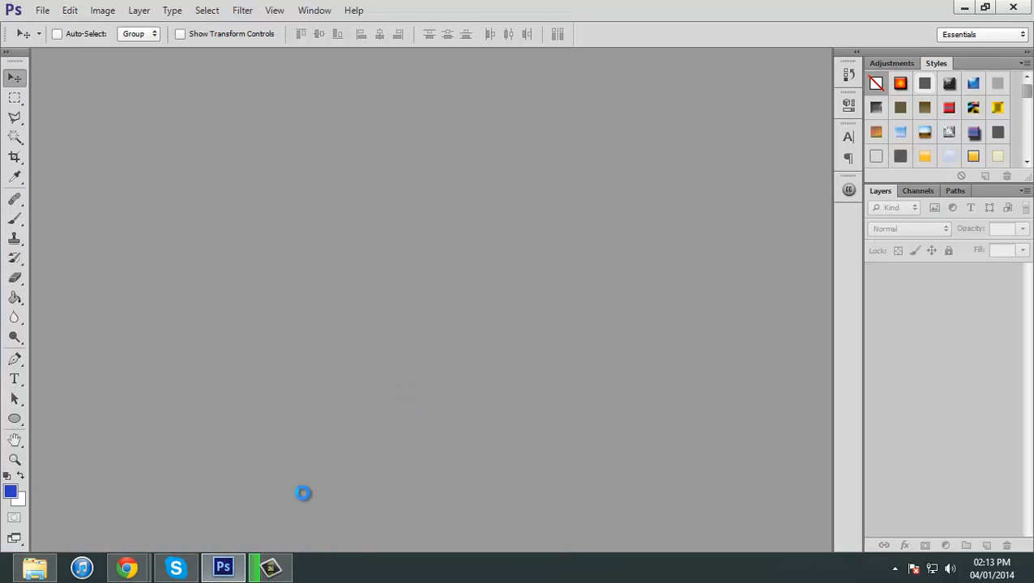
pyautogui.moveTo(280, 579)
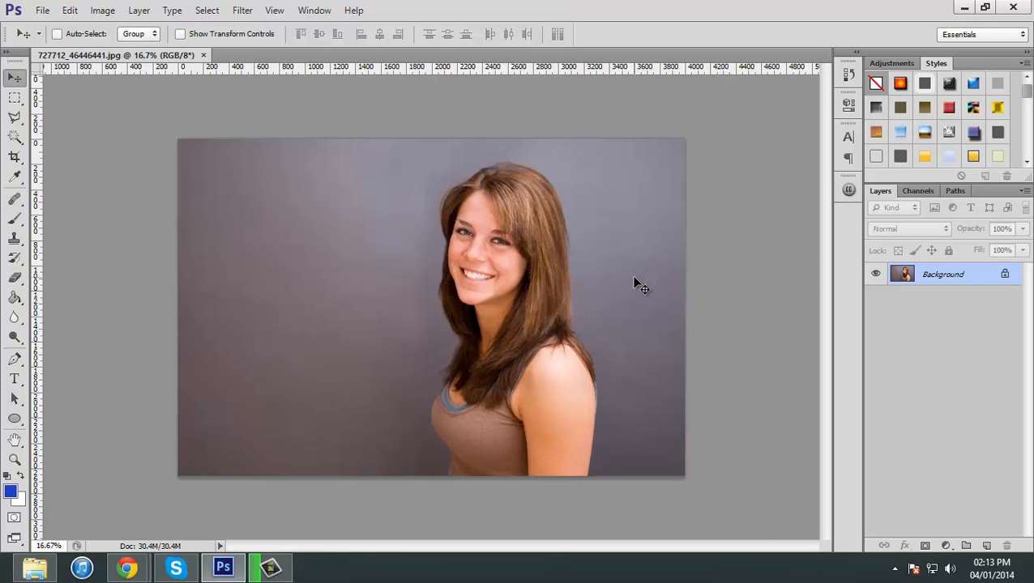
pyautogui.hotkey('ctrl', '0')
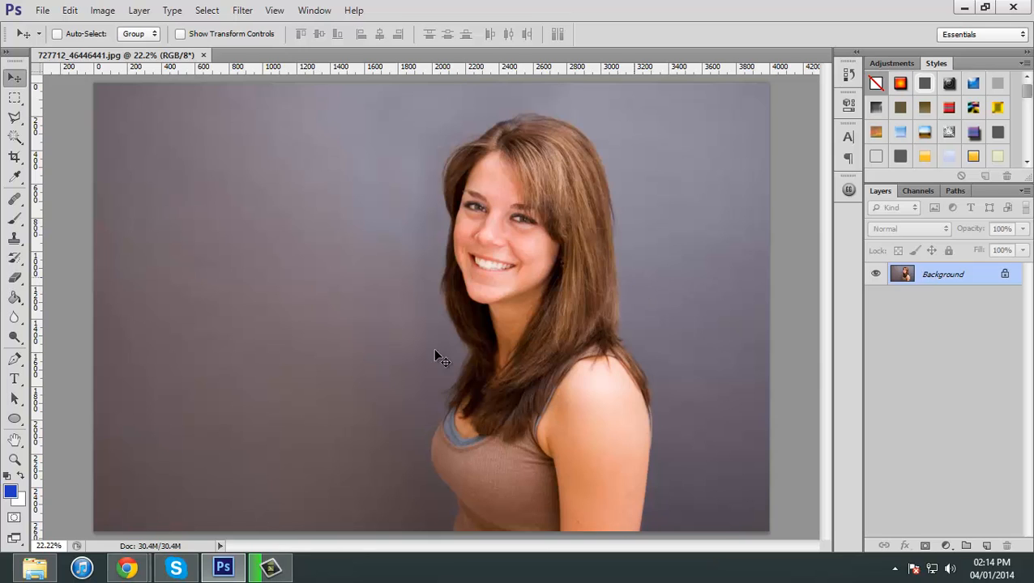
# Switch to Chrome and load google.com in a new tab
pyautogui.click(216, 531)
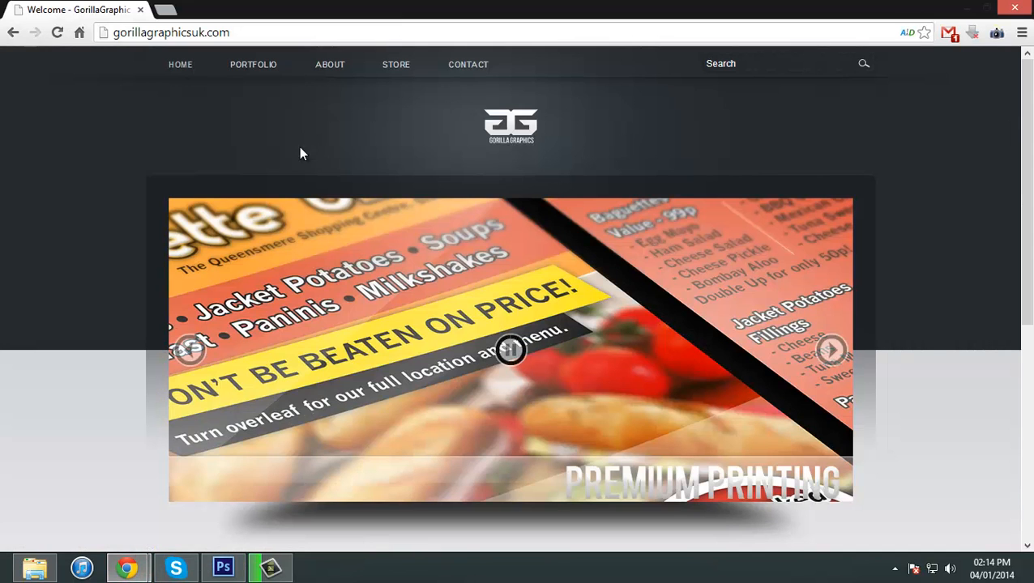
pyautogui.click(170, 8)
pyautogui.write('google.com')
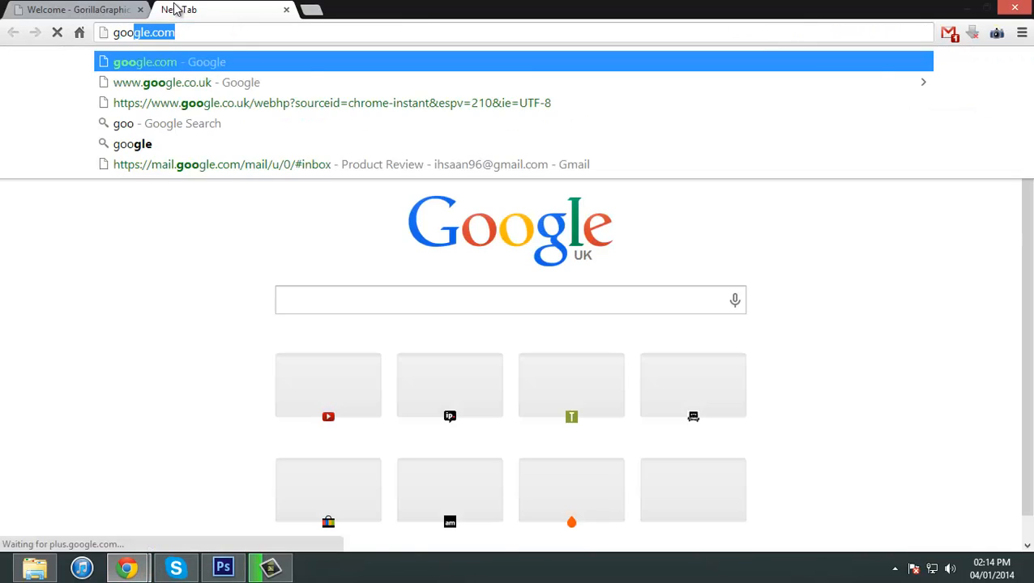
pyautogui.press('Return')
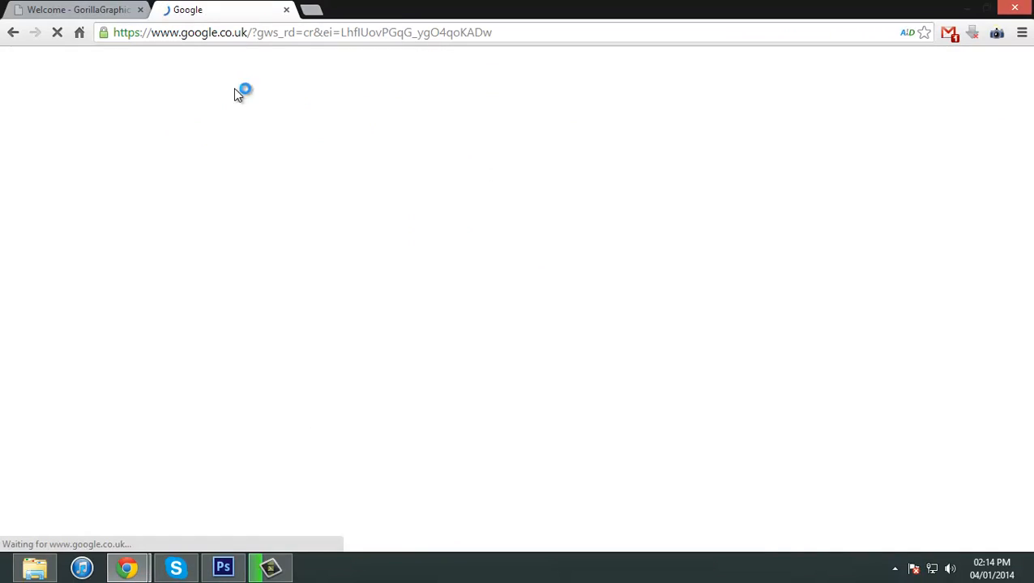
# Search Google Images for "Nice field" and filter the results to Large size
pyautogui.click(322, 294)
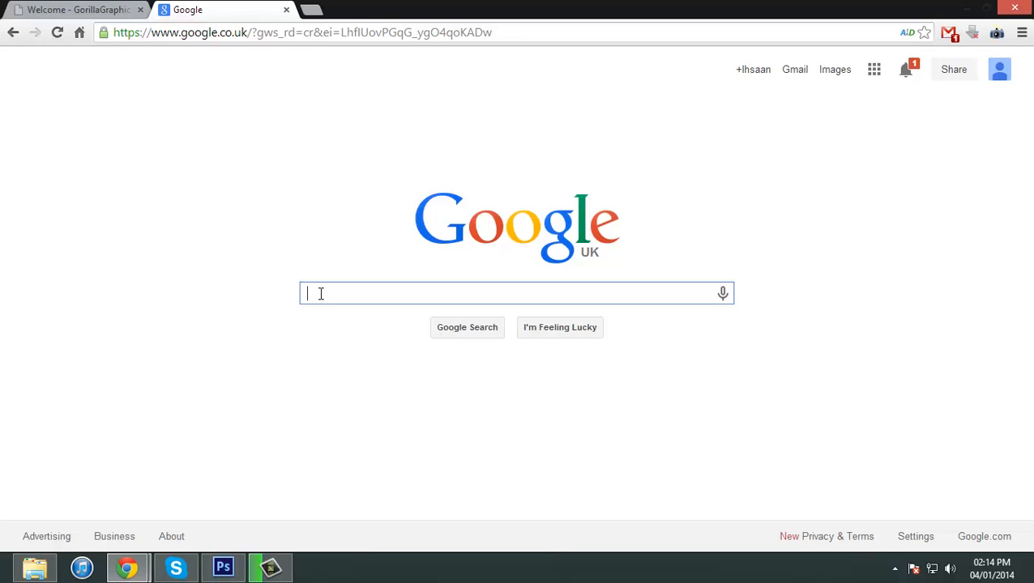
pyautogui.write('Nice field')
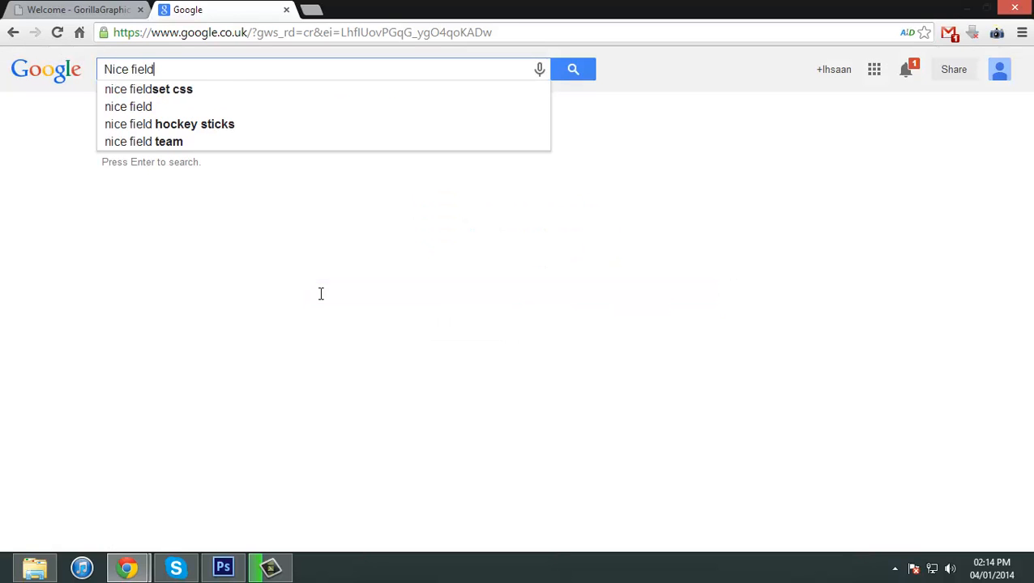
pyautogui.press('Return')
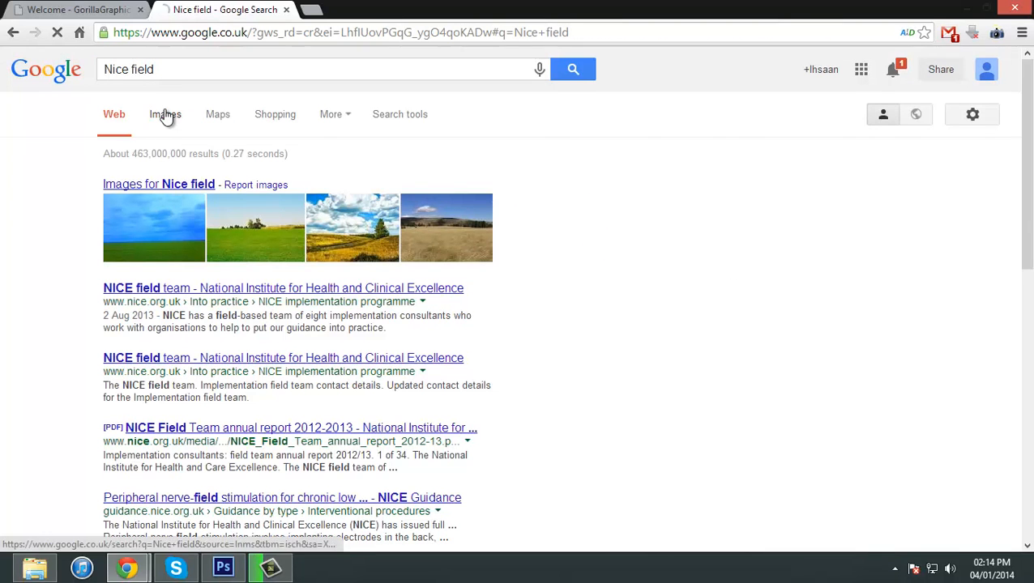
pyautogui.click(163, 114)
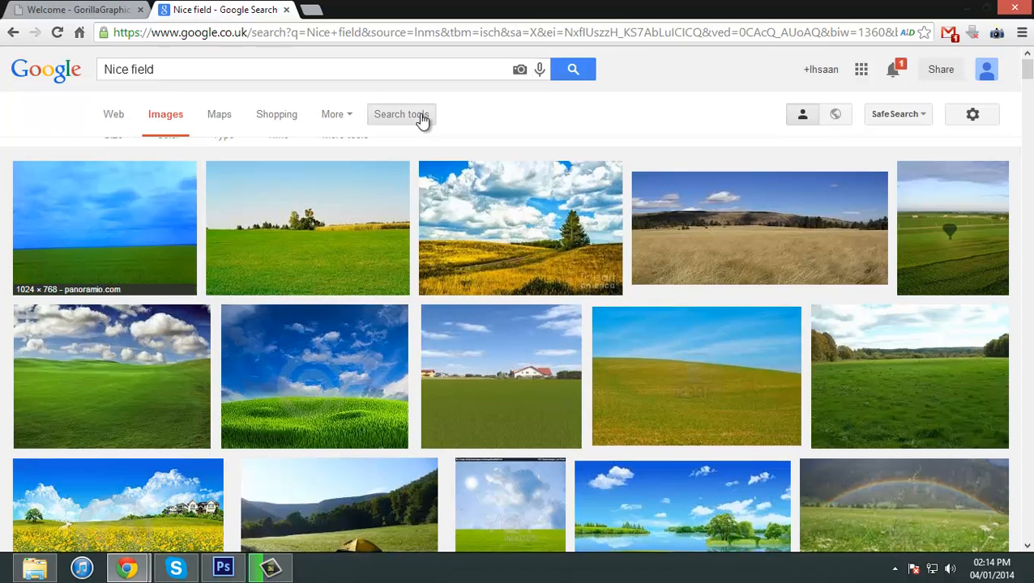
pyautogui.click(423, 116)
pyautogui.click(119, 154)
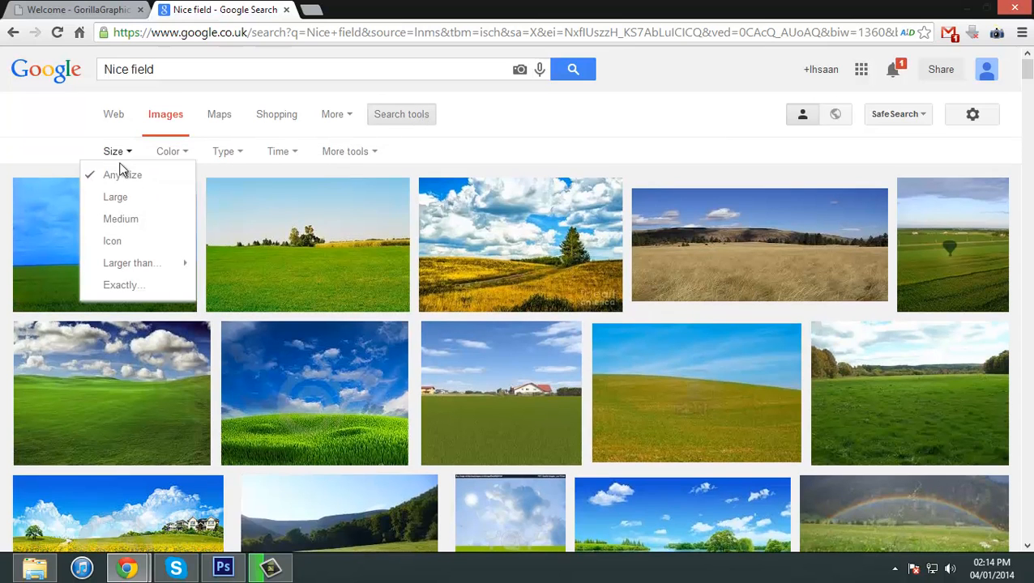
pyautogui.click(139, 210)
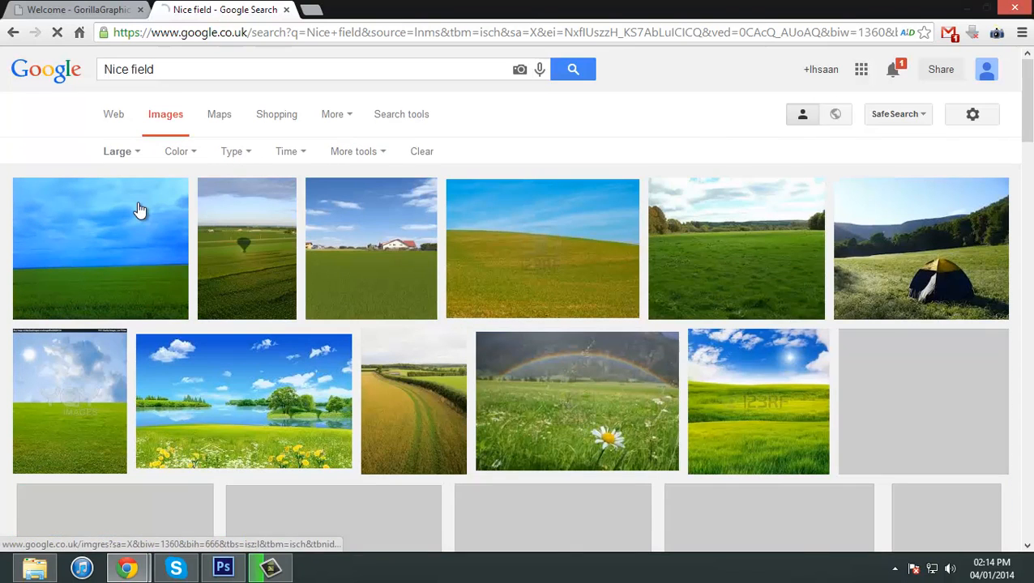
# Browse the large field images for a possible background and view the Panoramio photo of a very nice field at full size
pyautogui.scroll(-1, 140, 210)
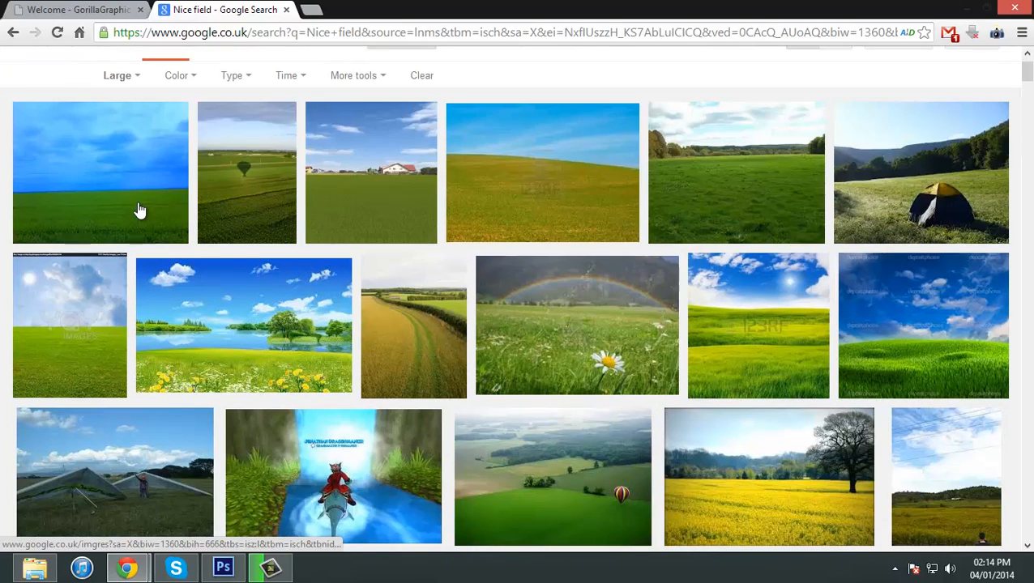
pyautogui.scroll(-2, 140, 209)
pyautogui.scroll(-1, 139, 210)
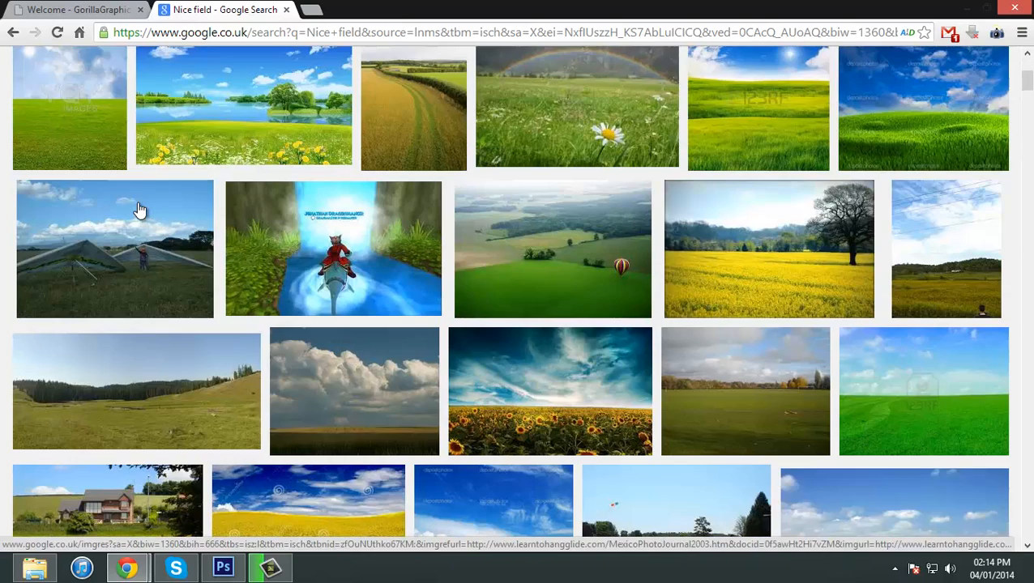
pyautogui.scroll(-2, 139, 210)
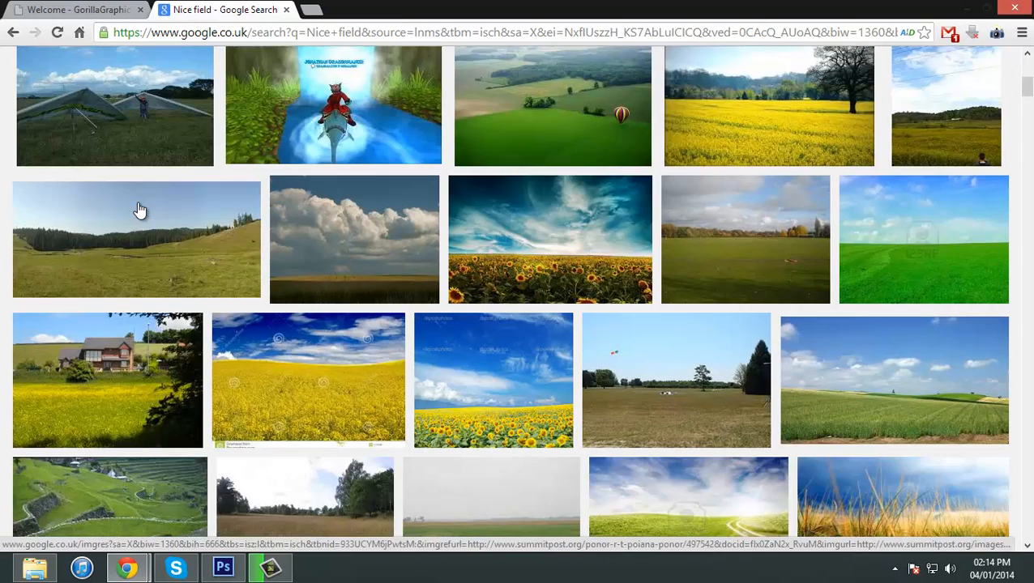
pyautogui.scroll(-2, 139, 210)
pyautogui.scroll(-1, 139, 209)
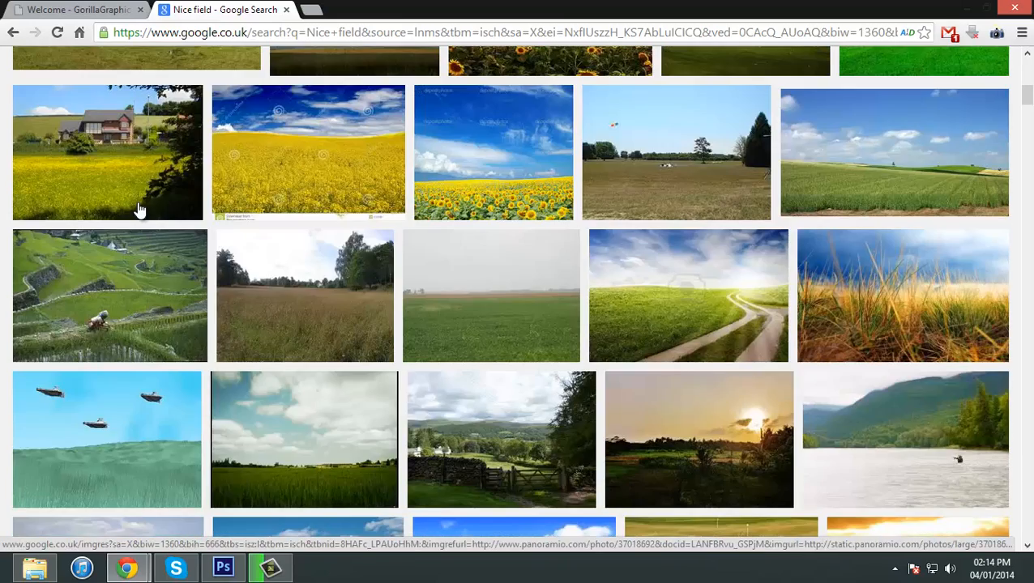
pyautogui.scroll(-2, 139, 210)
pyautogui.scroll(-9, 139, 209)
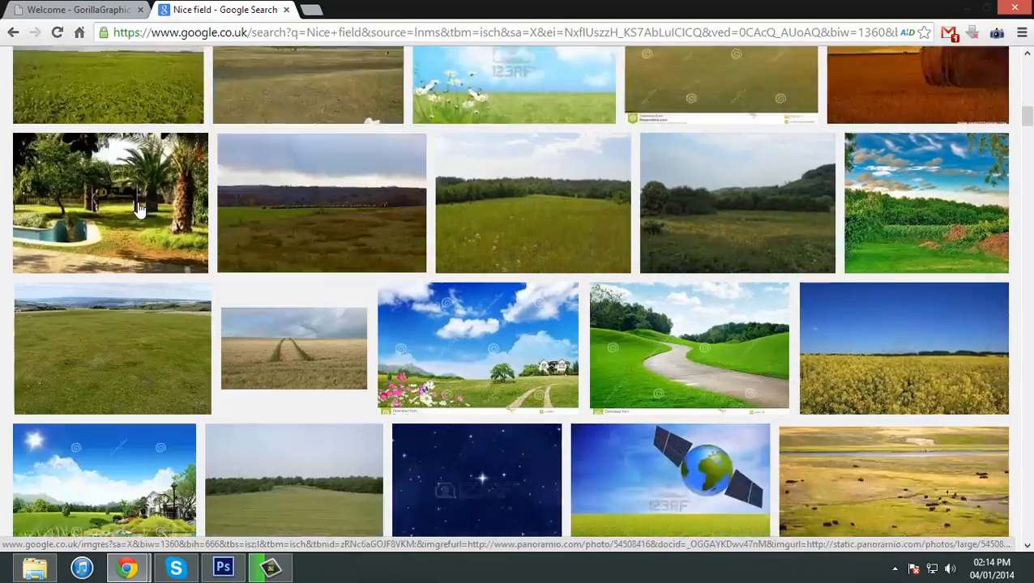
pyautogui.scroll(15, 140, 210)
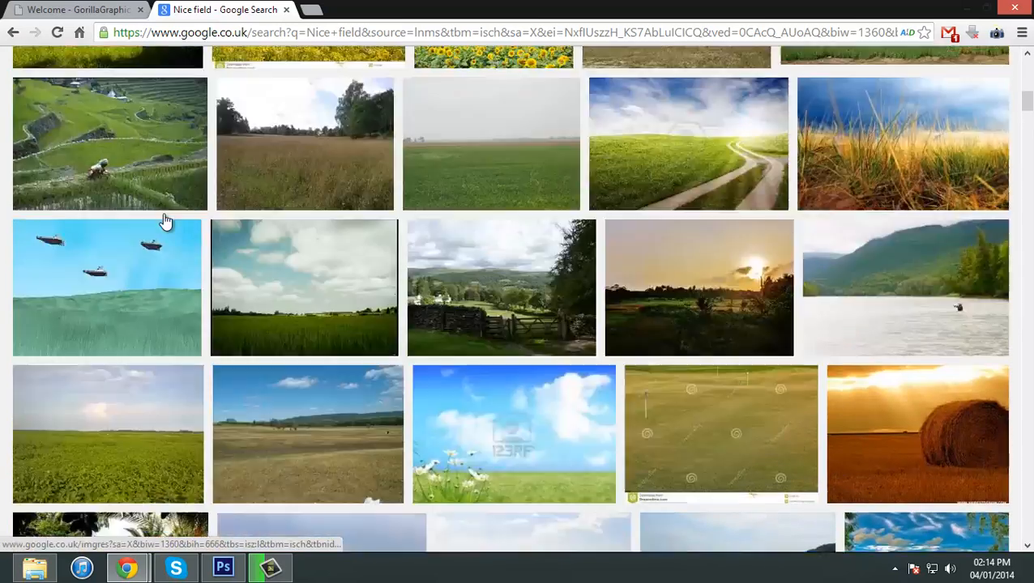
pyautogui.click(139, 259)
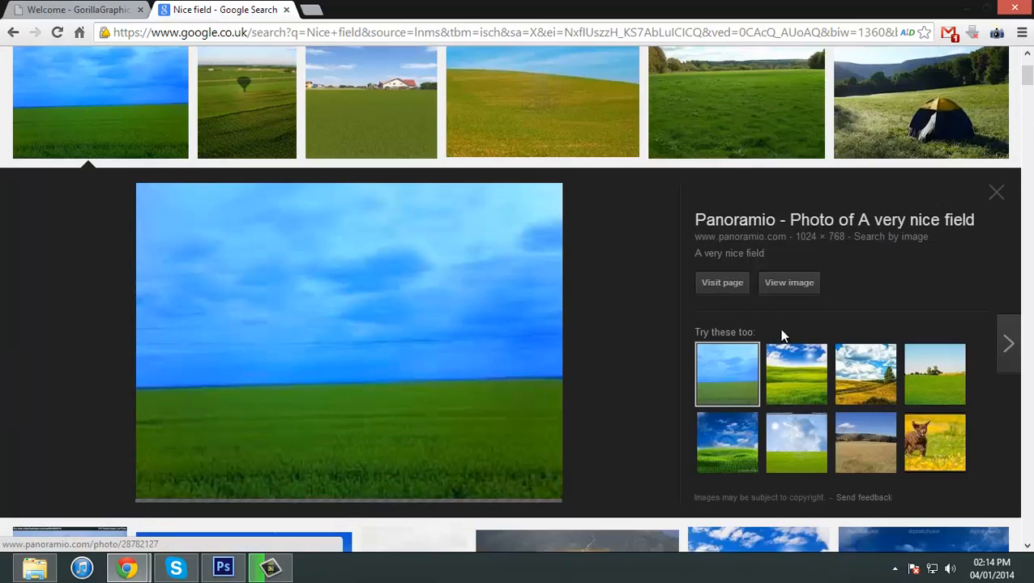
pyautogui.click(784, 296)
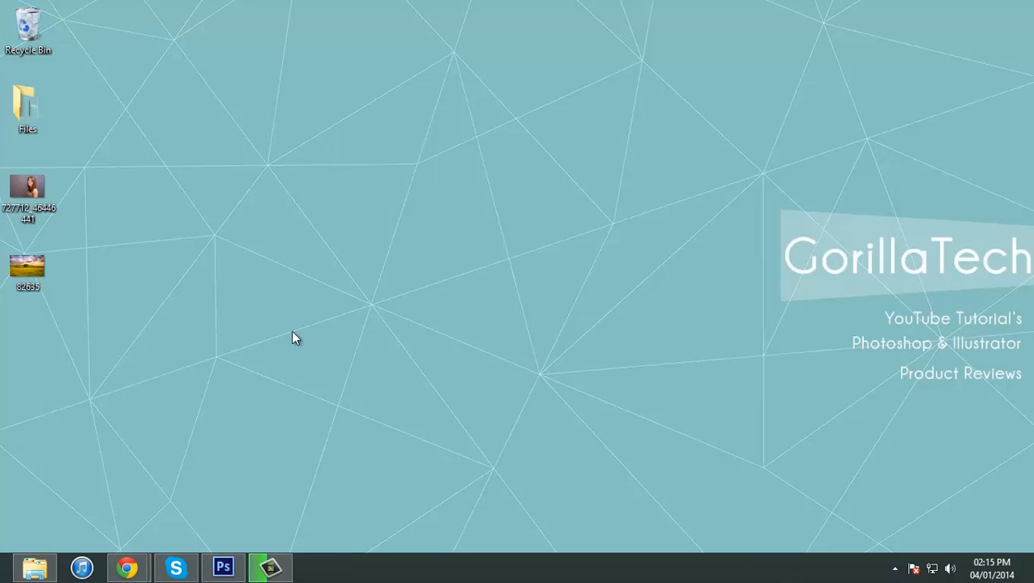
# Preview the desktop landscape image 82635 in the photo viewer and close it again
pyautogui.doubleClick(30, 269)
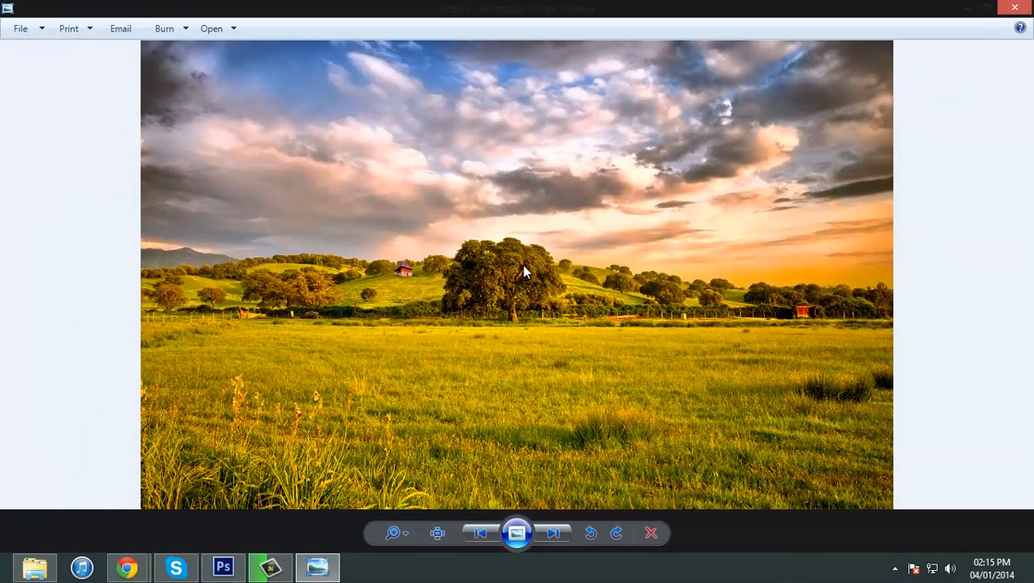
pyautogui.click(1014, 7)
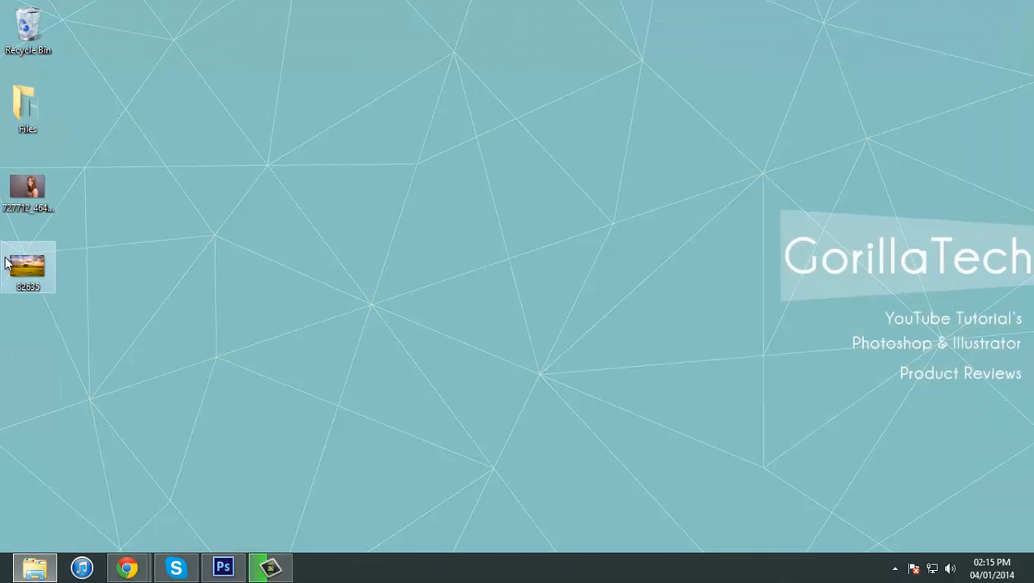
# Try placing landscape image 82635 over the portrait, scaled to fill the canvas, and delete the trial layer
pyautogui.moveTo(6, 257); pyautogui.dragTo(329, 417)
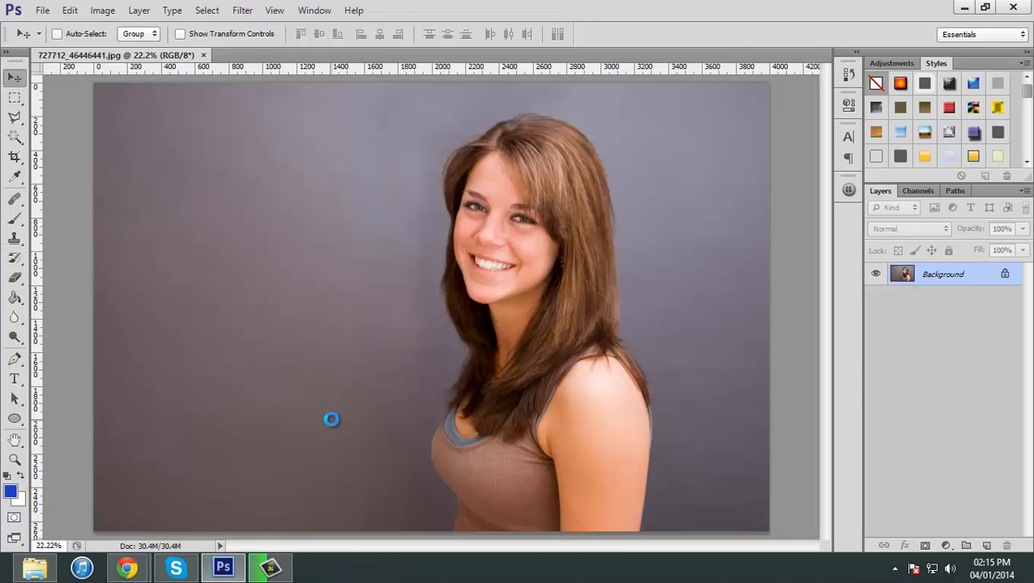
pyautogui.hotkey('ctrl', '-')
pyautogui.hotkey('ctrl', '-')
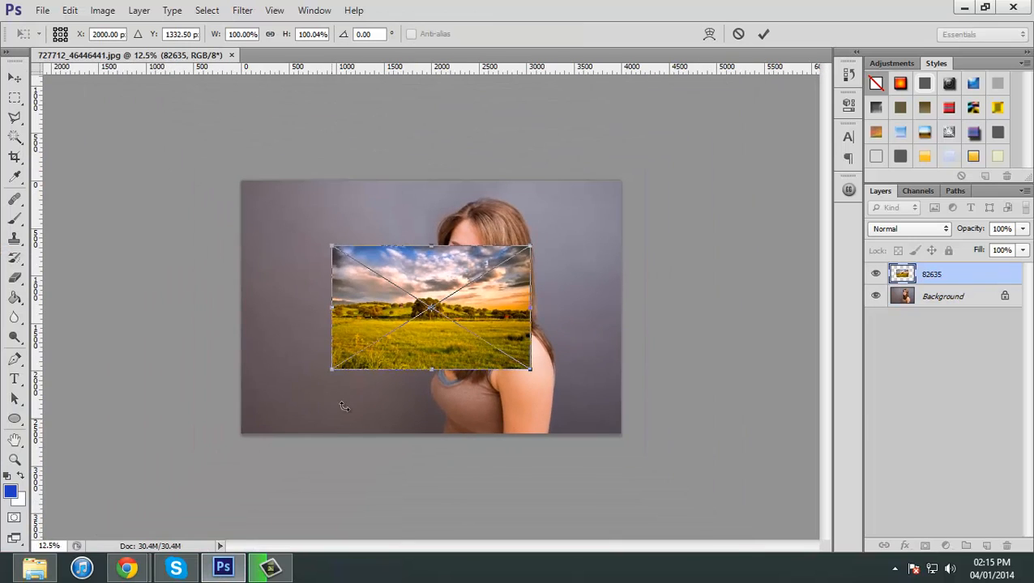
pyautogui.moveTo(389, 363); pyautogui.dragTo(298, 421)
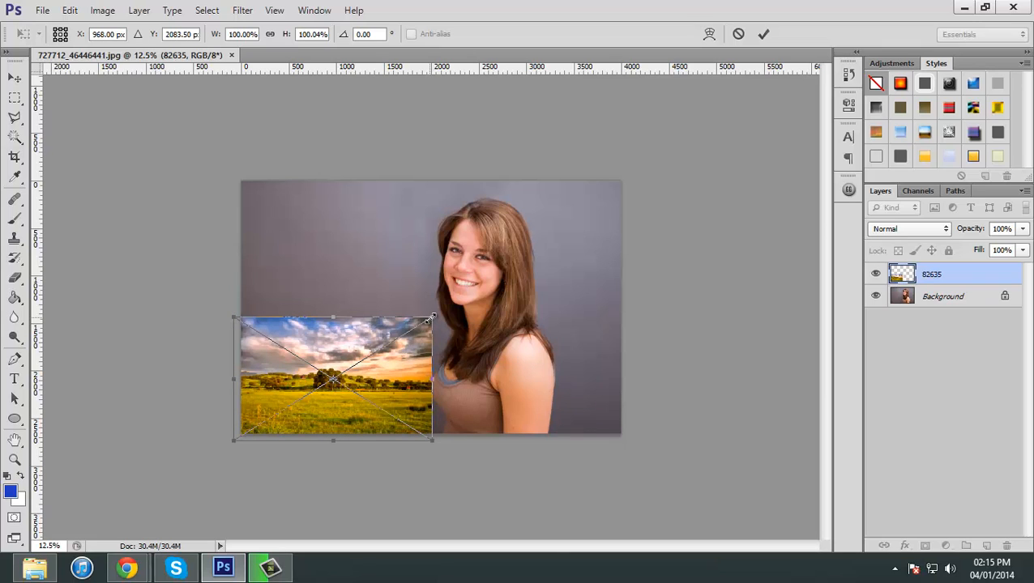
pyautogui.moveTo(432, 318); pyautogui.dragTo(631, 171)
pyautogui.click(761, 37)
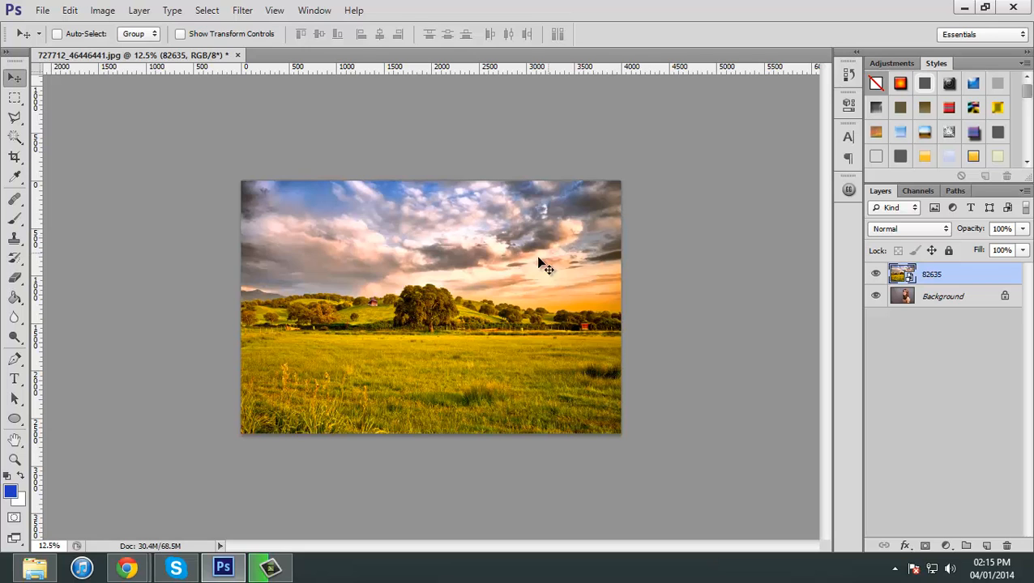
pyautogui.press('Delete')
# Place landscape image 82635 from the desktop into the portrait document at 100% scale, in the canvas's lower-left corner
pyautogui.press('super+d')
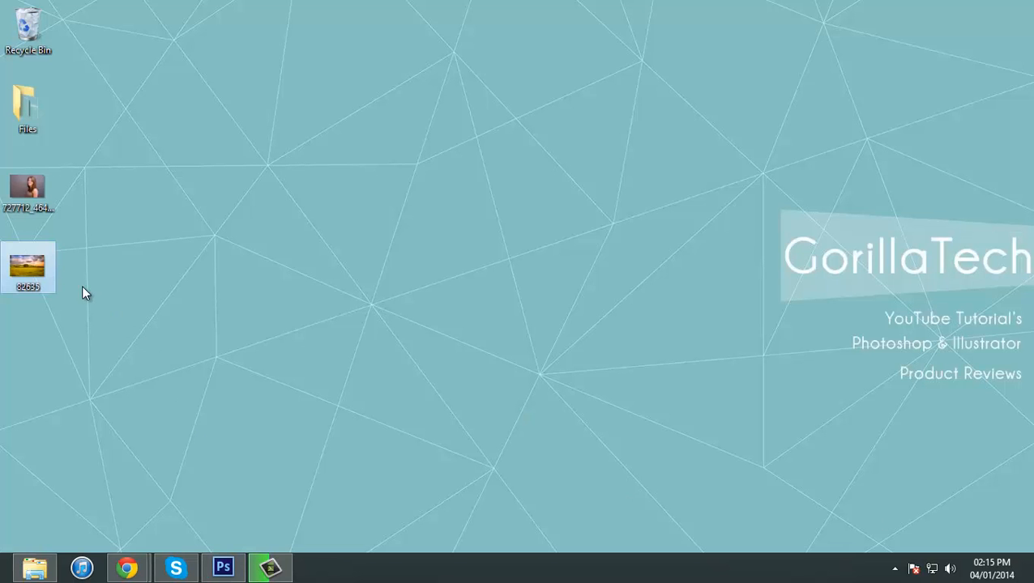
pyautogui.moveTo(55, 294); pyautogui.dragTo(324, 413)
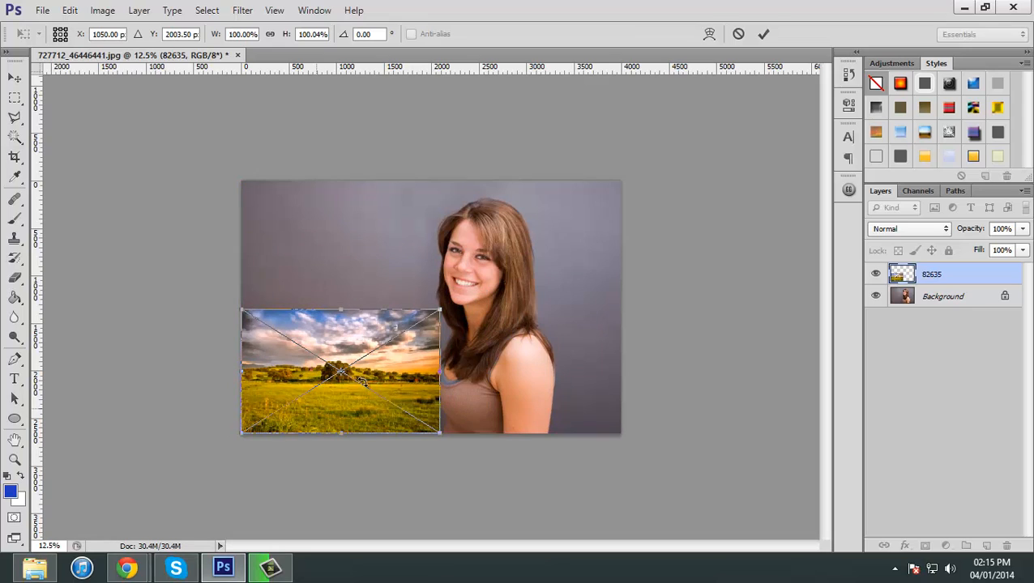
pyautogui.click(761, 34)
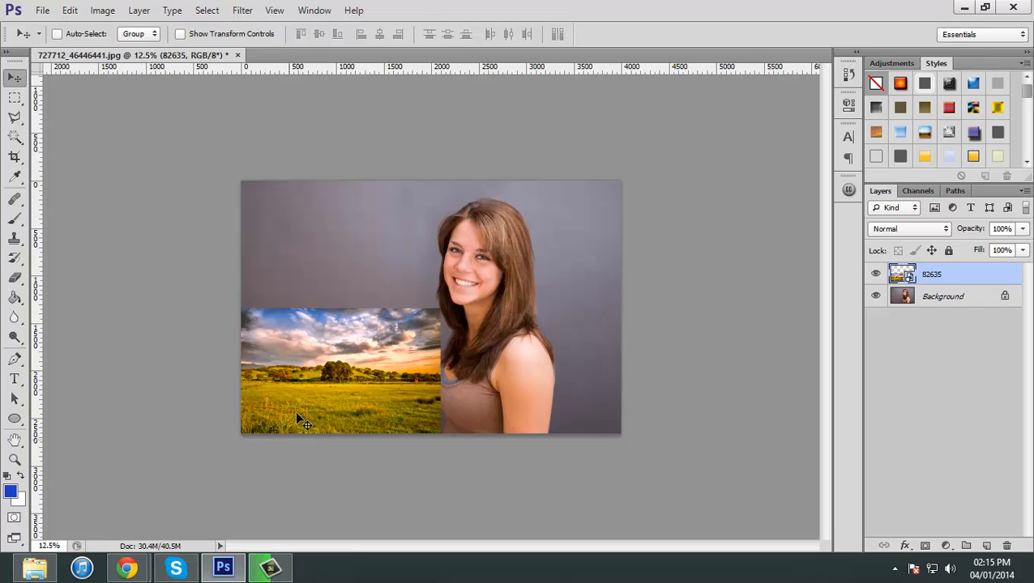
# Free-transform the landscape layer from slightly beyond the canvas's lower-left corner, enlarging it to about 211% to cover the whole portrait
pyautogui.hotkey('ctrl', 't')
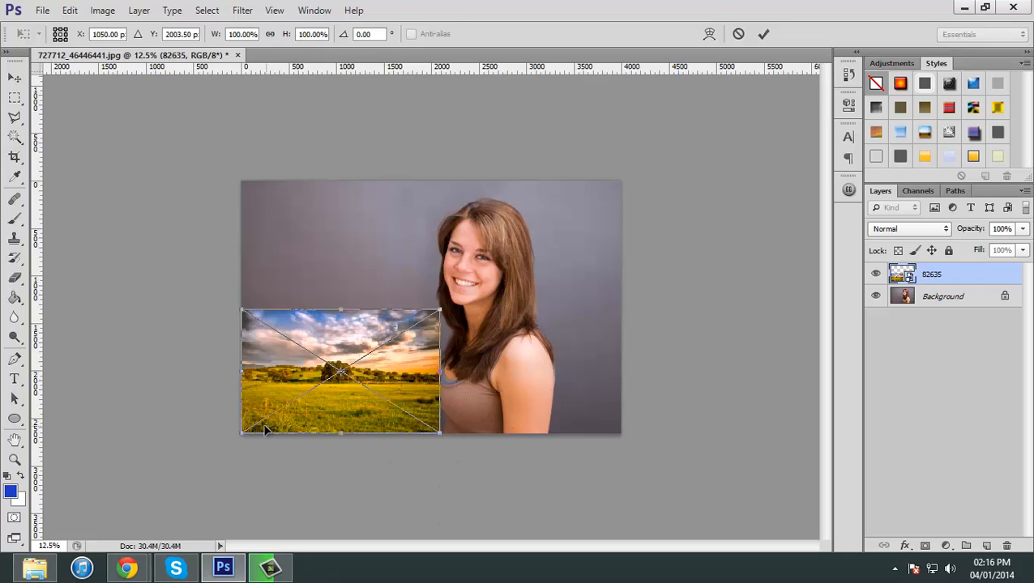
pyautogui.moveTo(264, 429); pyautogui.dragTo(258, 435)
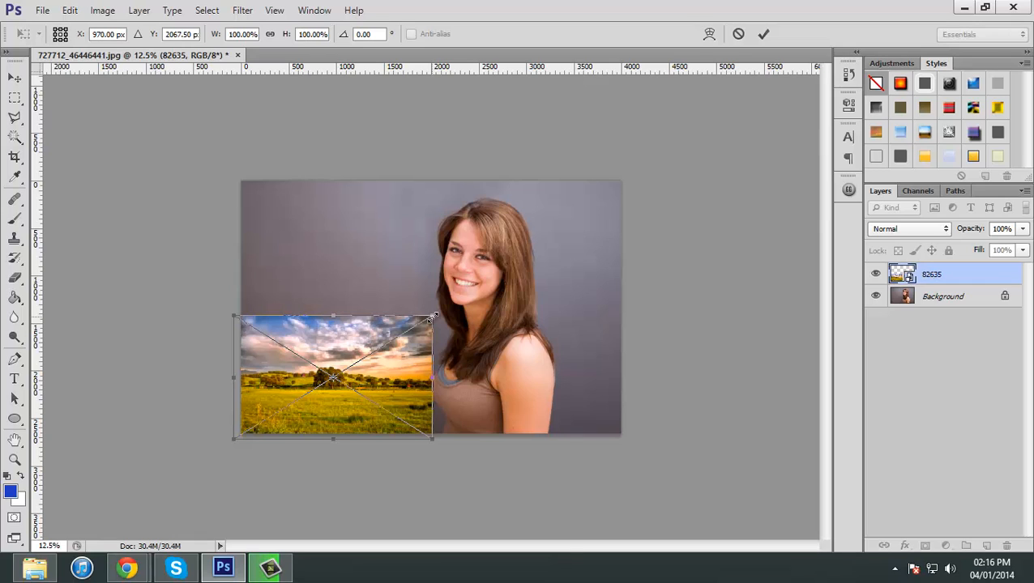
pyautogui.moveTo(433, 316); pyautogui.dragTo(646, 168)
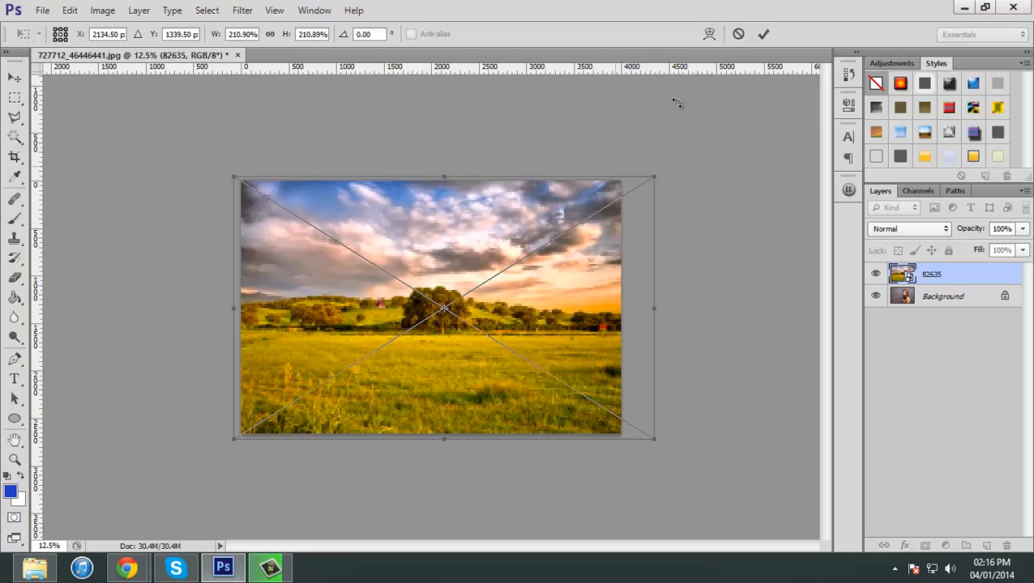
pyautogui.click(763, 34)
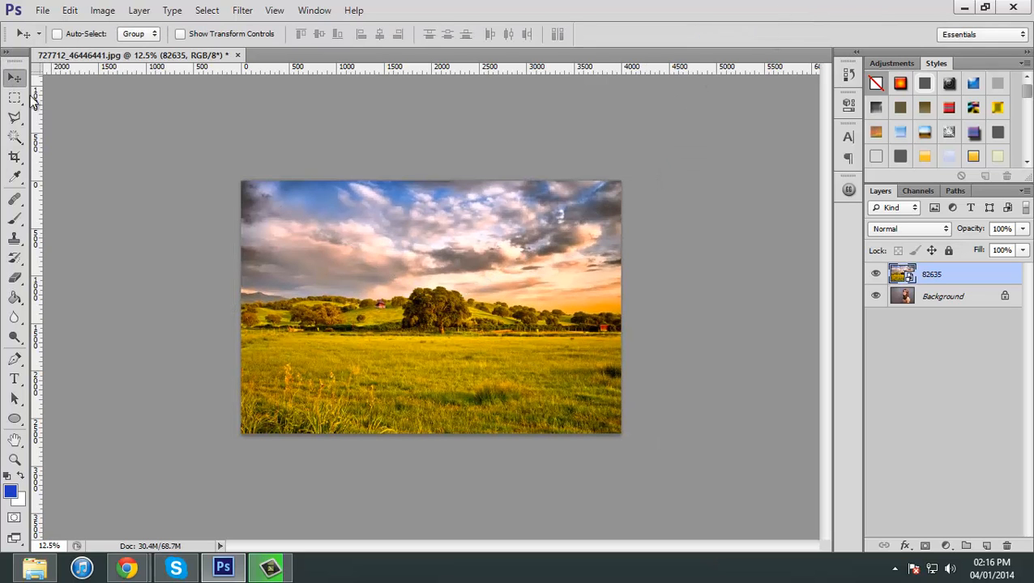
# Reposition the landscape layer and free-transform it to about 216% so it covers the whole portrait canvas
pyautogui.moveTo(505, 324); pyautogui.dragTo(527, 344)
pyautogui.hotkey('ctrl', 't')
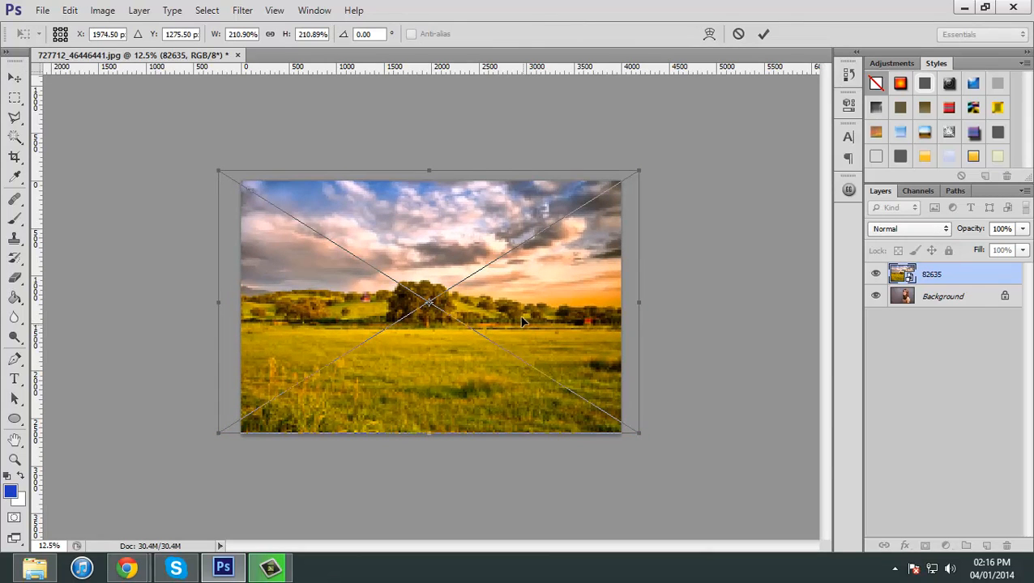
pyautogui.moveTo(217, 434); pyautogui.dragTo(209, 440)
pyautogui.click(419, 394)
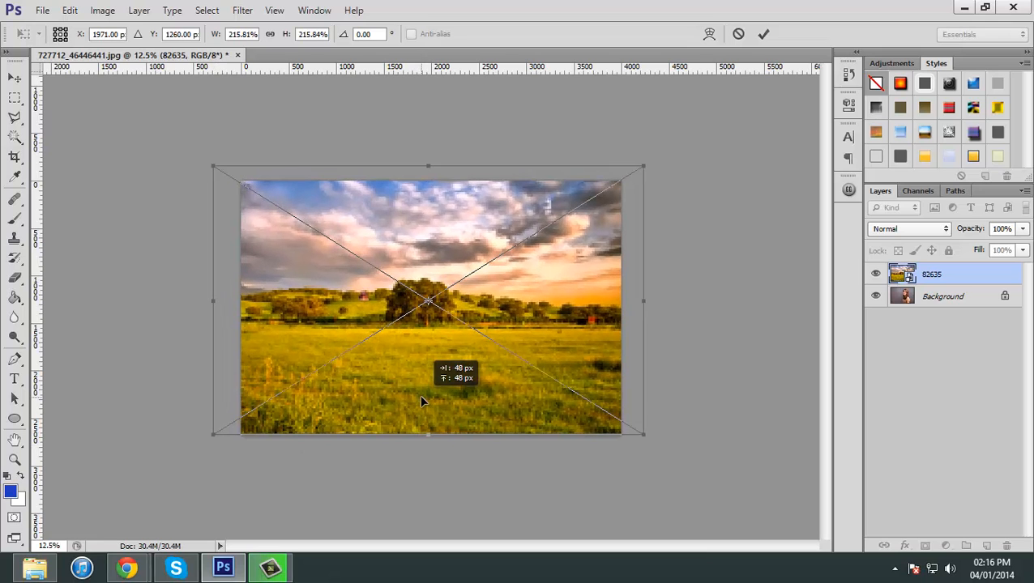
pyautogui.moveTo(386, 402); pyautogui.dragTo(393, 403)
pyautogui.click(763, 35)
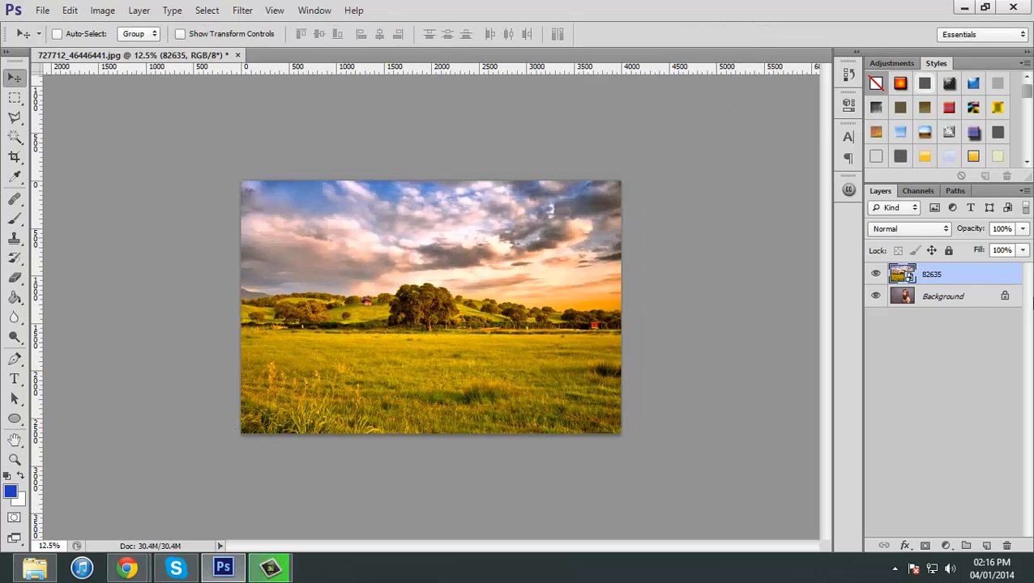
# Rasterize the 82635 landscape layer, hide it, and make the portrait's Background layer active
pyautogui.rightClick(941, 275)
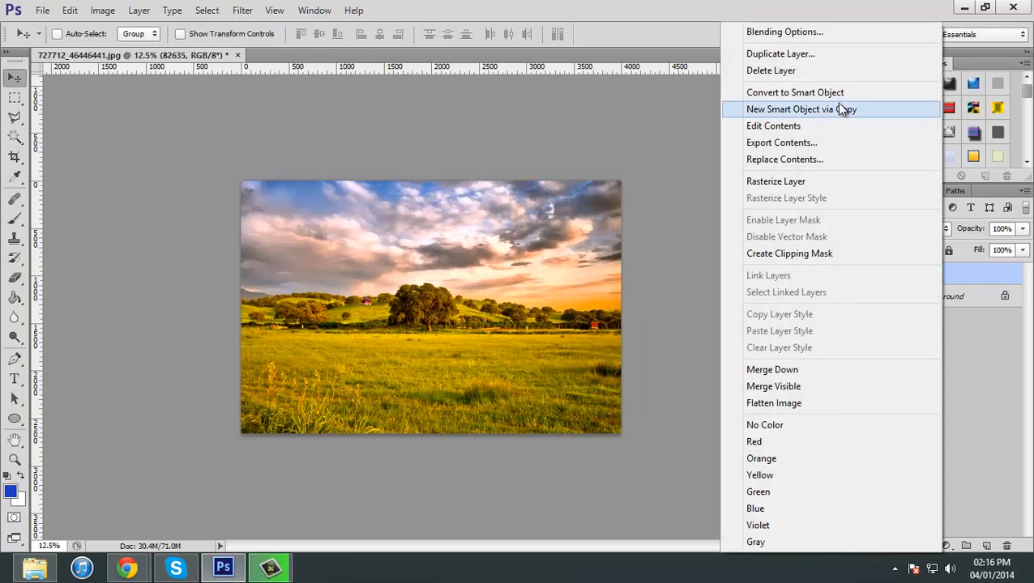
pyautogui.click(807, 183)
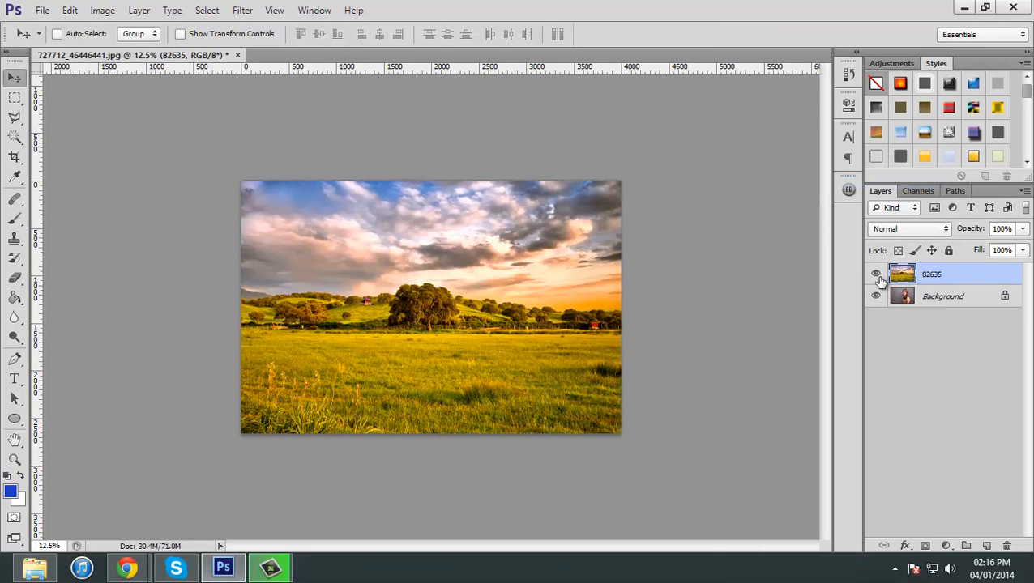
pyautogui.click(876, 275)
pyautogui.click(976, 296)
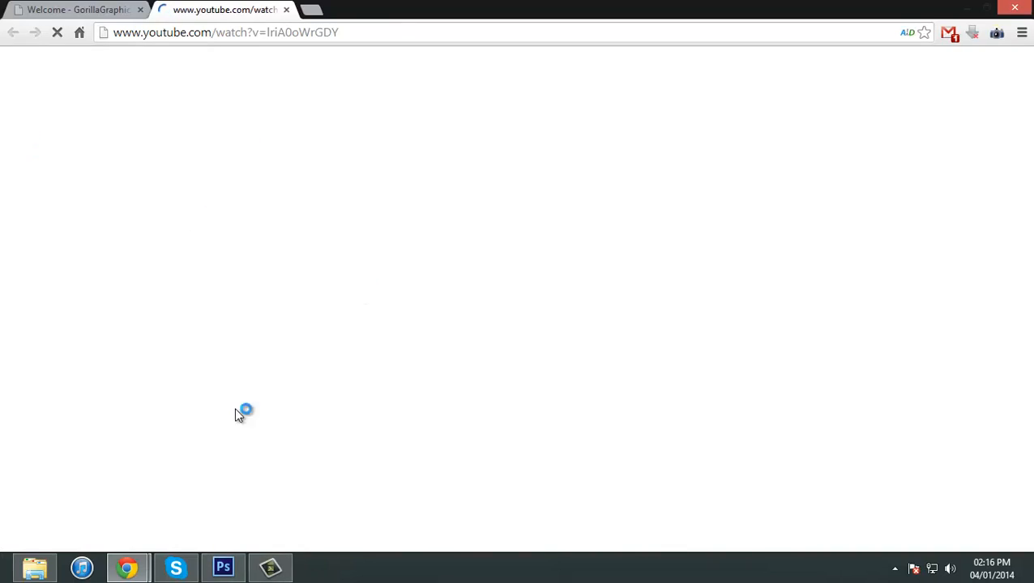
pyautogui.click(223, 567)
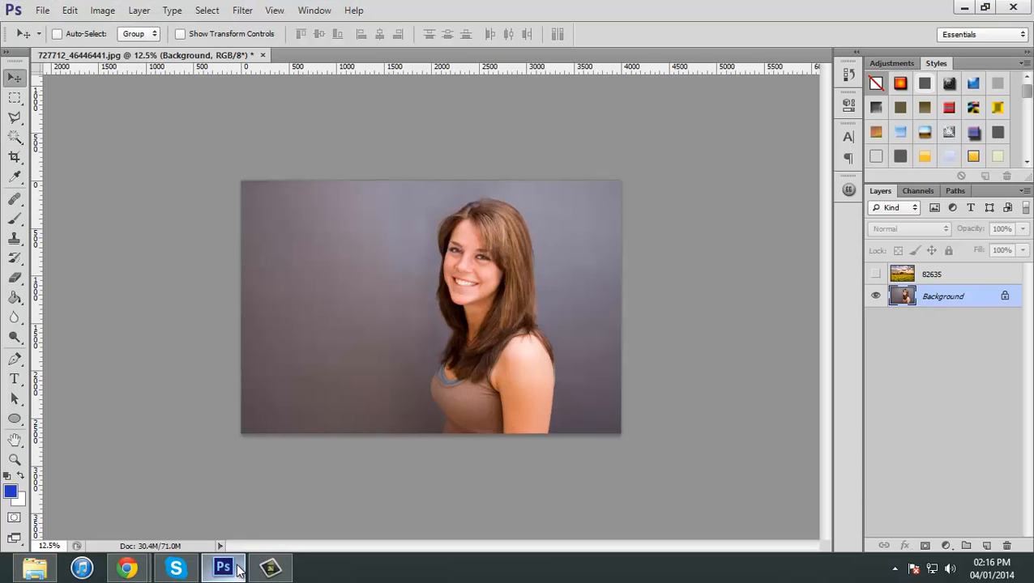
# Try selecting the grey backdrop beside the woman with the Magic Wand at tolerance 32, and deselect it
pyautogui.click(15, 137)
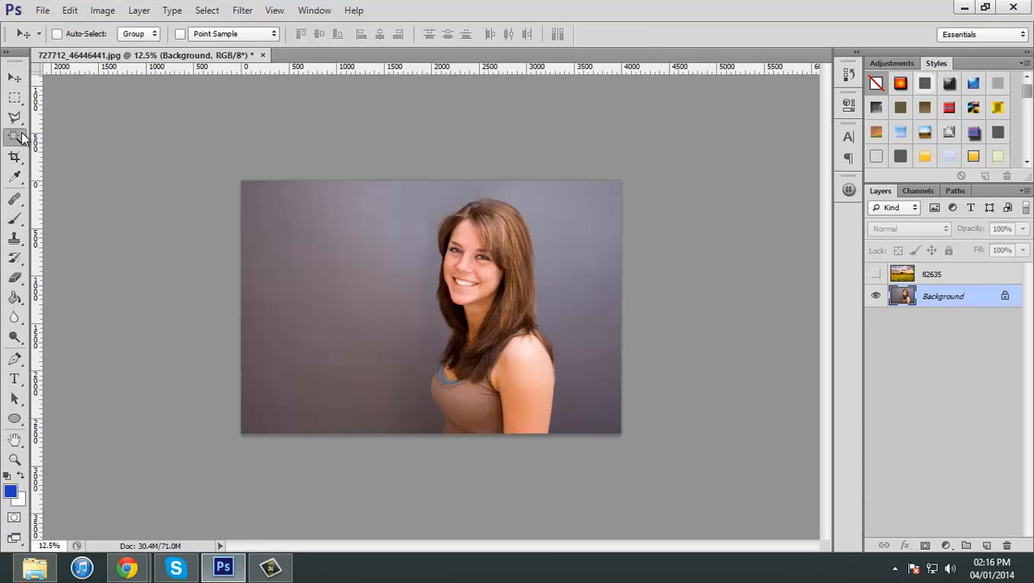
pyautogui.click(397, 366)
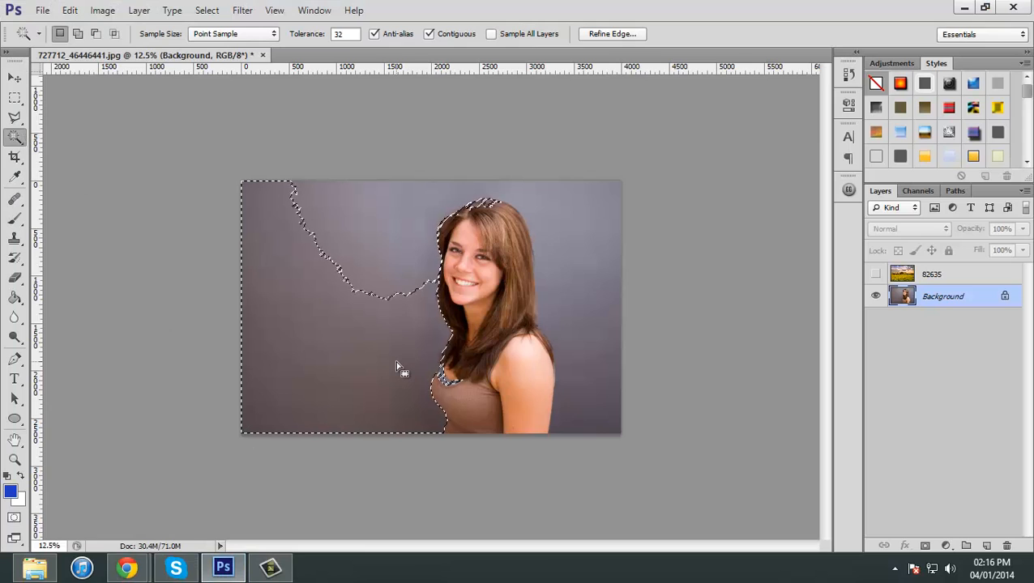
pyautogui.hotkey('ctrl', 'd')
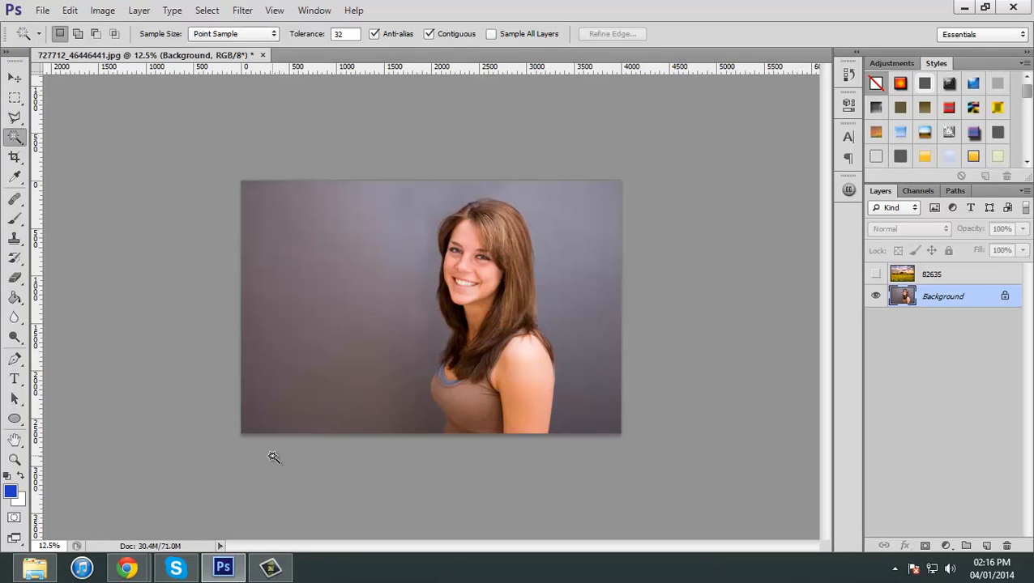
# Convert the Background into a regular layer named Layer 0 and move it above the 82635 layer
pyautogui.rightClick(968, 305)
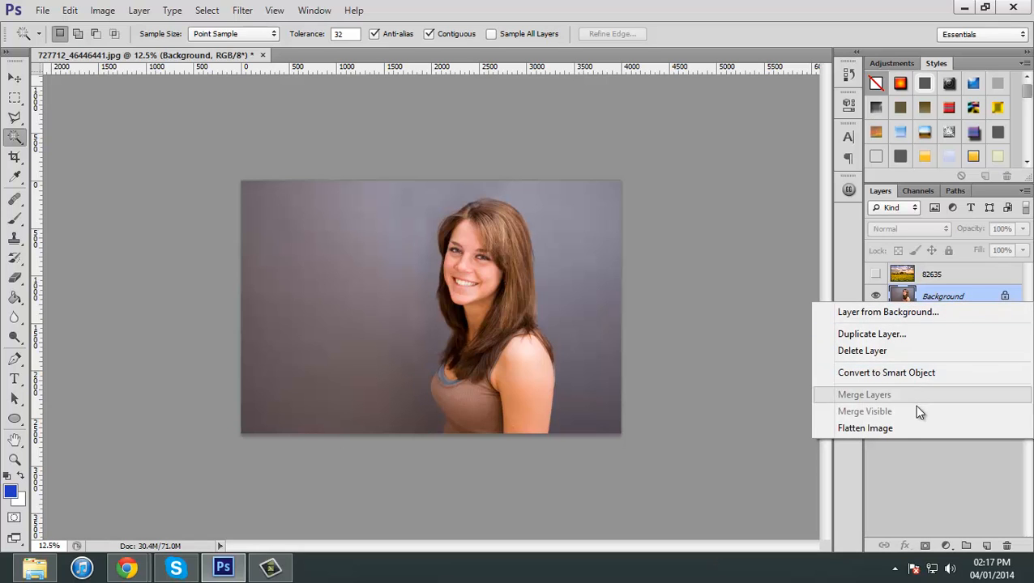
pyautogui.click(910, 312)
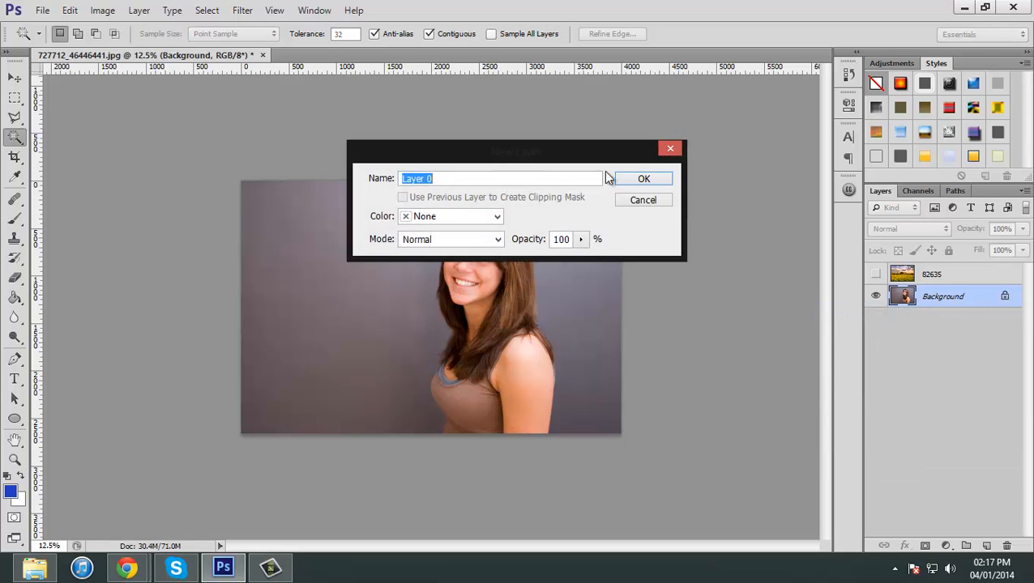
pyautogui.click(627, 182)
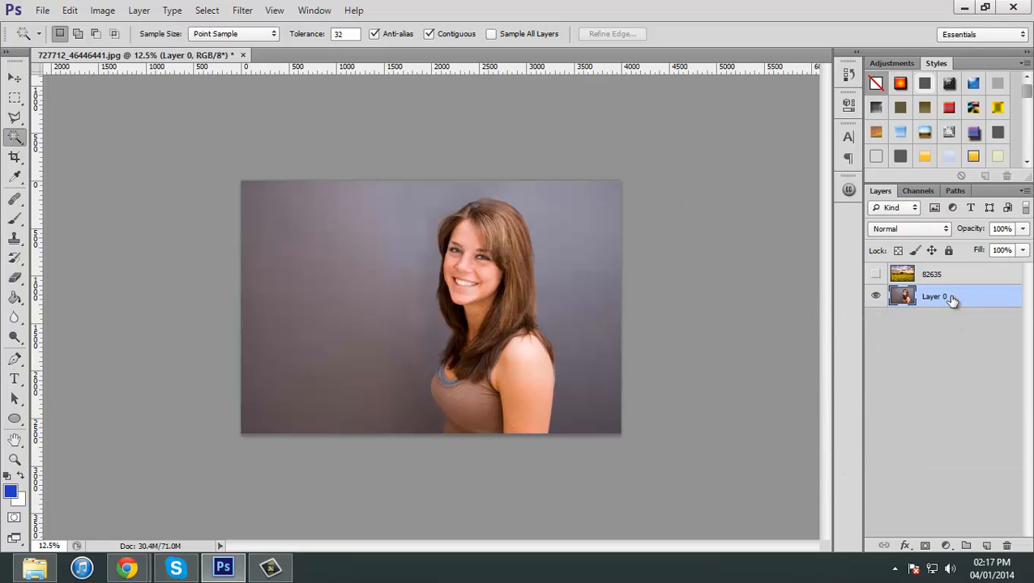
pyautogui.moveTo(948, 297); pyautogui.dragTo(949, 272)
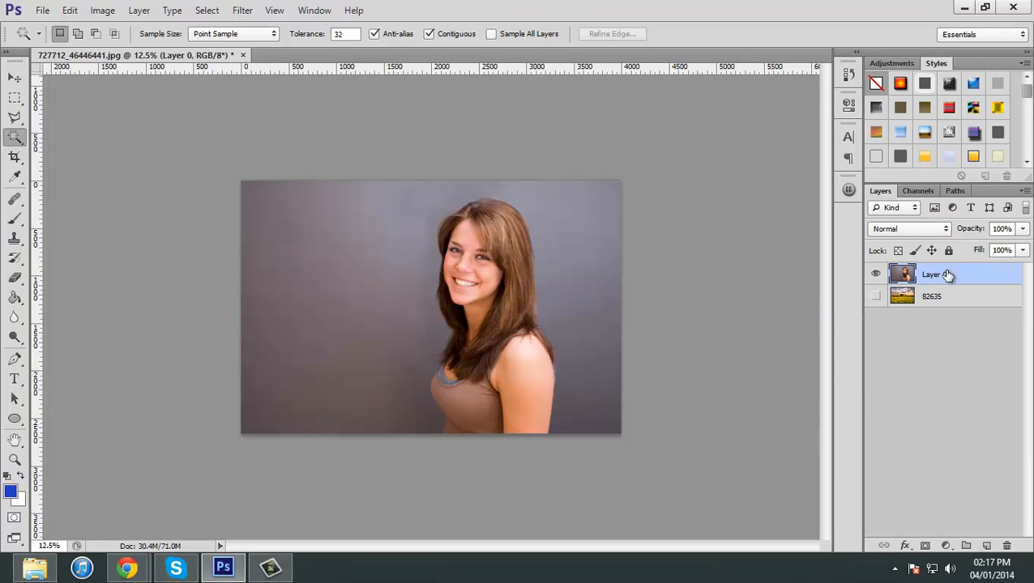
pyautogui.click(876, 297)
pyautogui.hotkey('ctrl', '+')
pyautogui.hotkey('ctrl', '+')
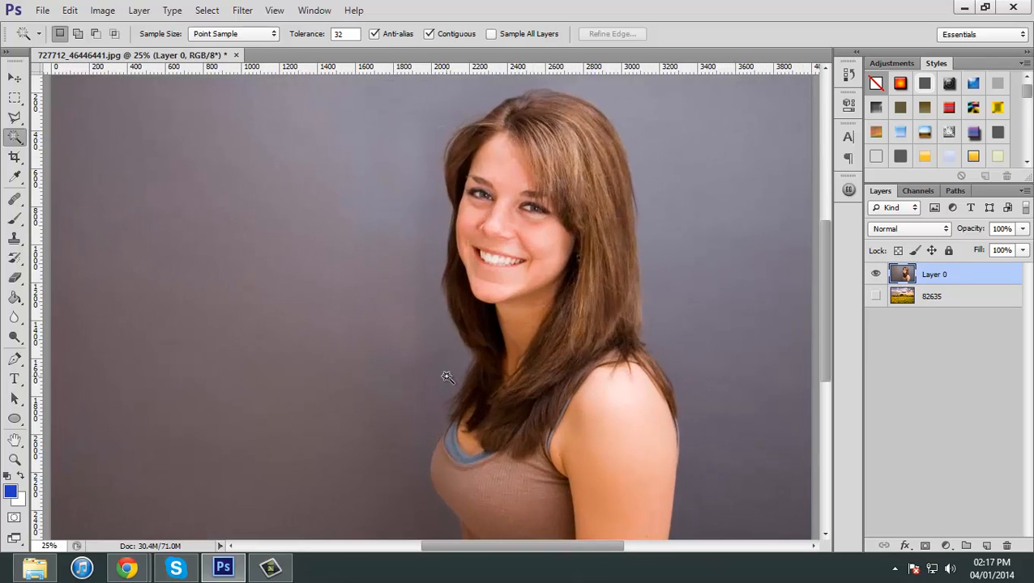
pyautogui.rightClick(18, 139)
pyautogui.click(15, 117)
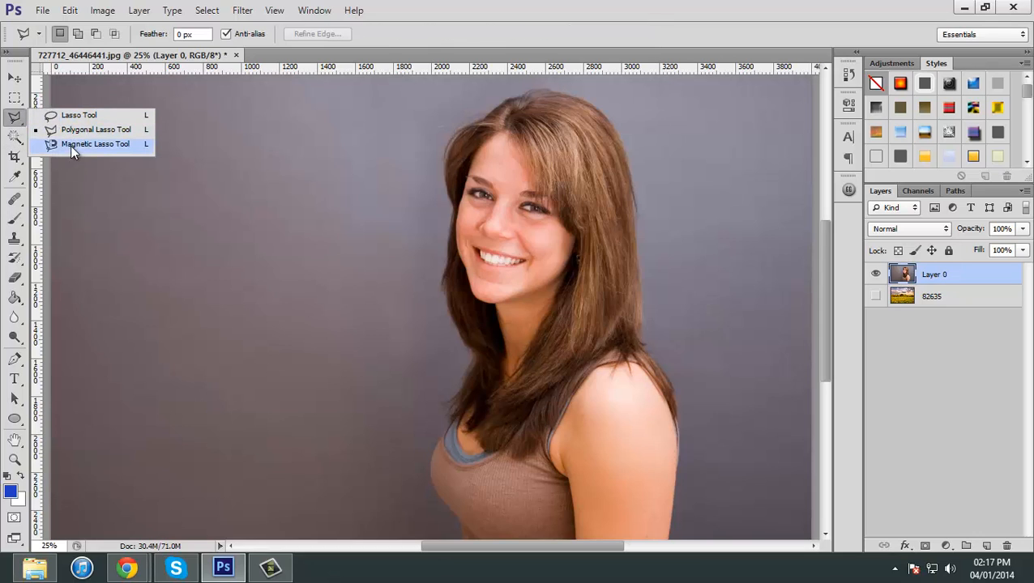
pyautogui.click(16, 359)
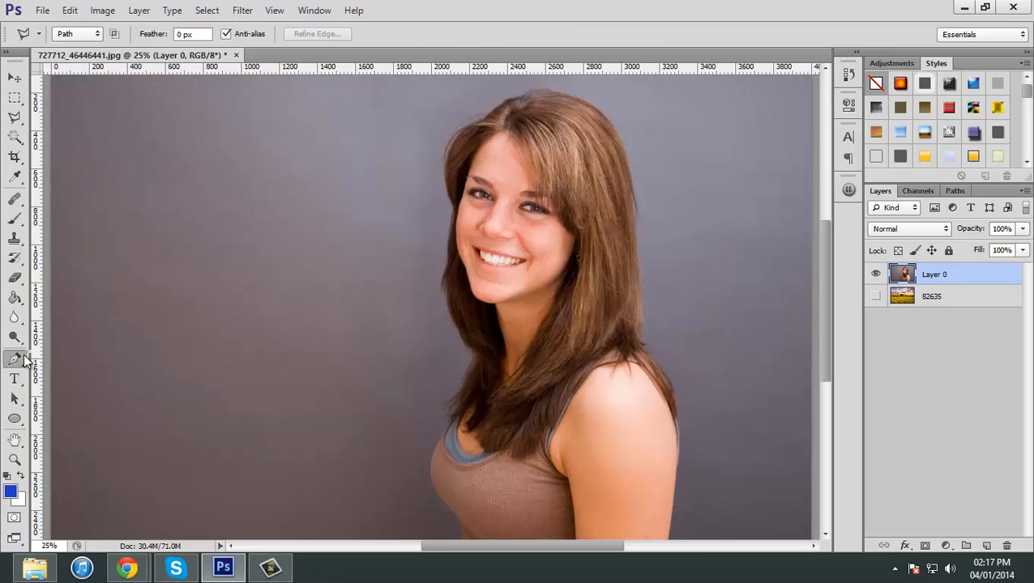
# Try Magic Wand selections at tolerance 32 on the lower backdrop on both sides of the woman
pyautogui.click(16, 136)
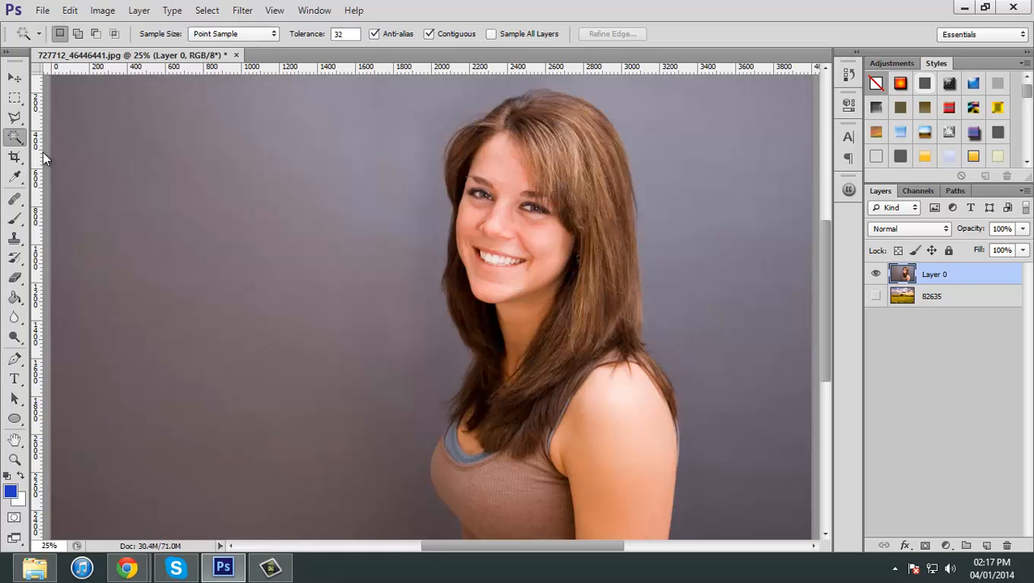
pyautogui.hotkey('ctrl', '-')
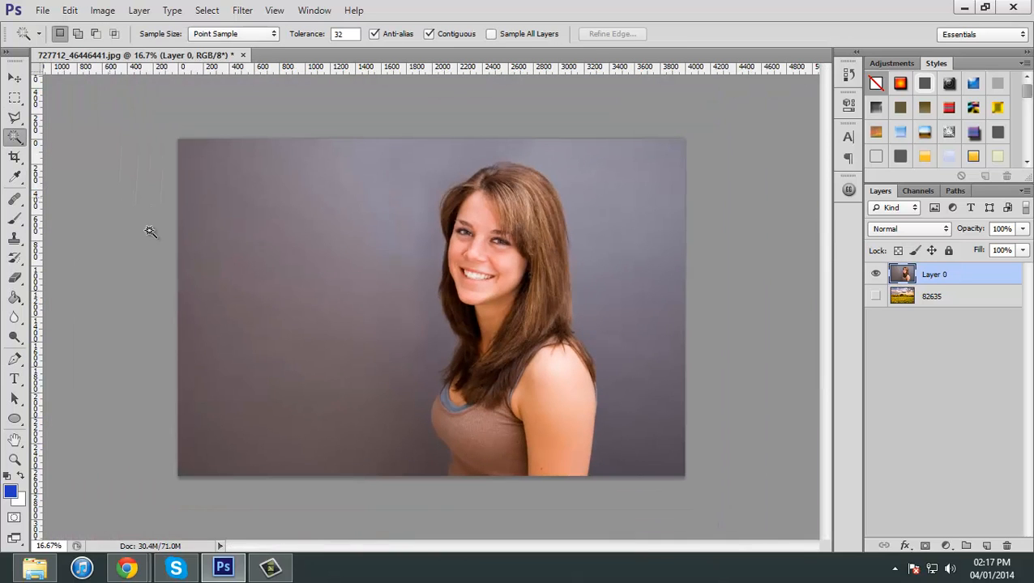
pyautogui.click(424, 435)
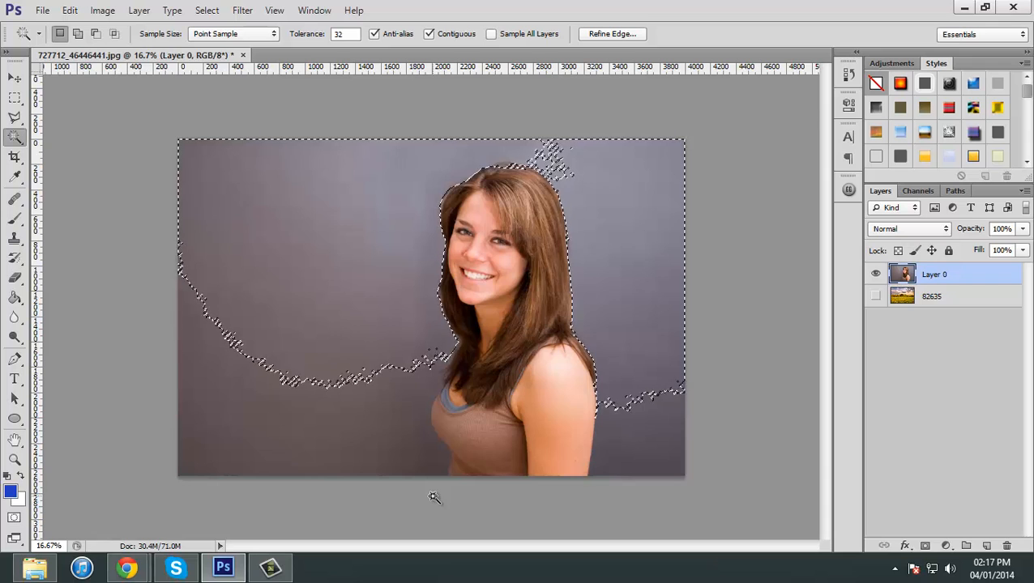
pyautogui.click(309, 438)
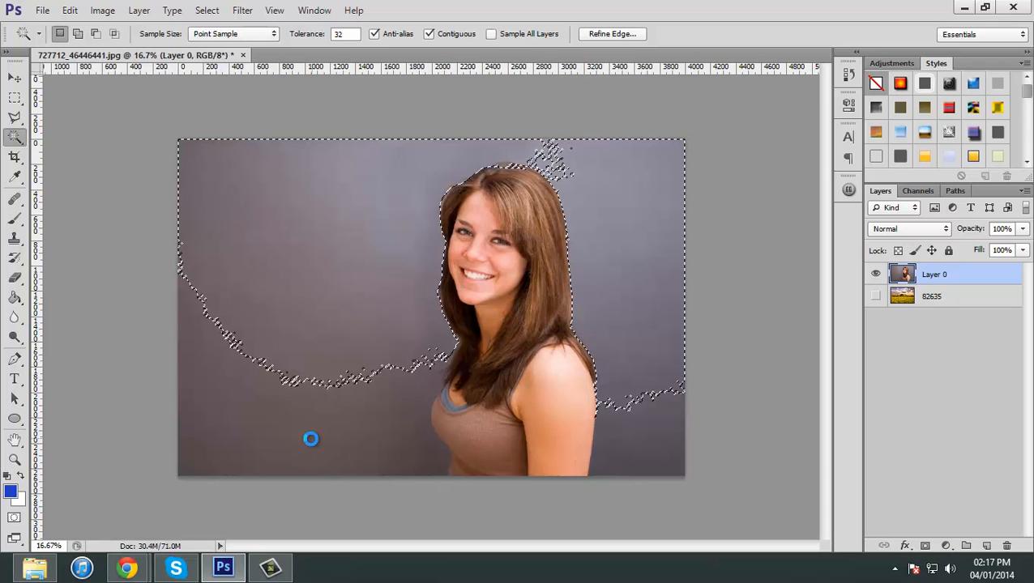
pyautogui.click(624, 468)
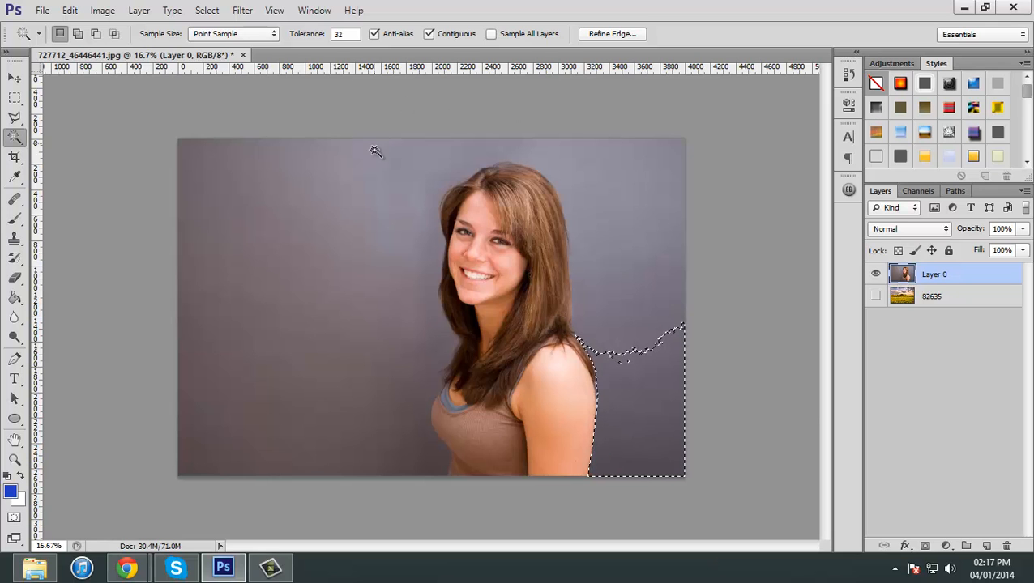
# Try selecting the upper backdrop with the Magic Wand and deleting it from Layer 0, and undo the deletion
pyautogui.click(280, 186)
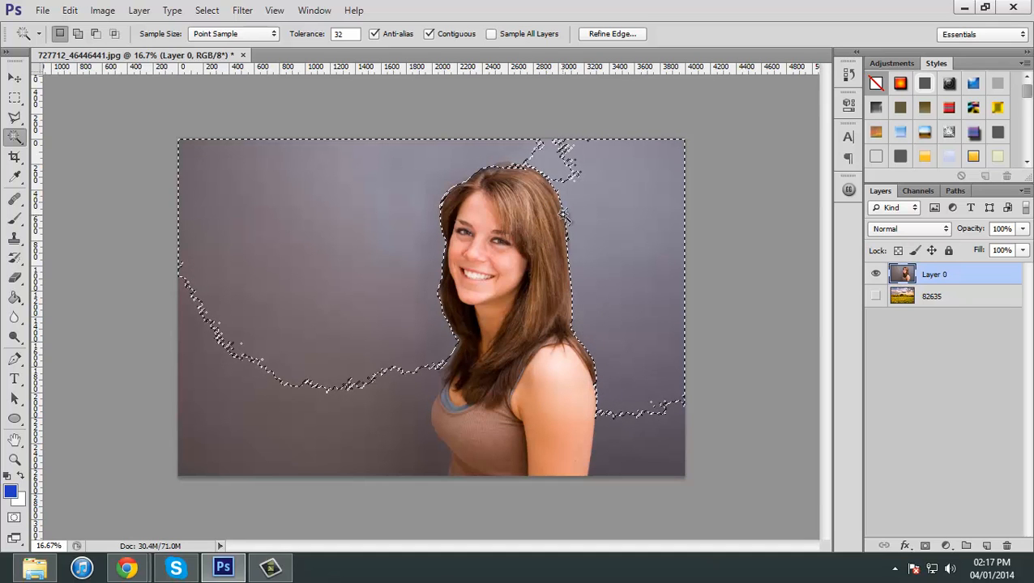
pyautogui.press('Delete')
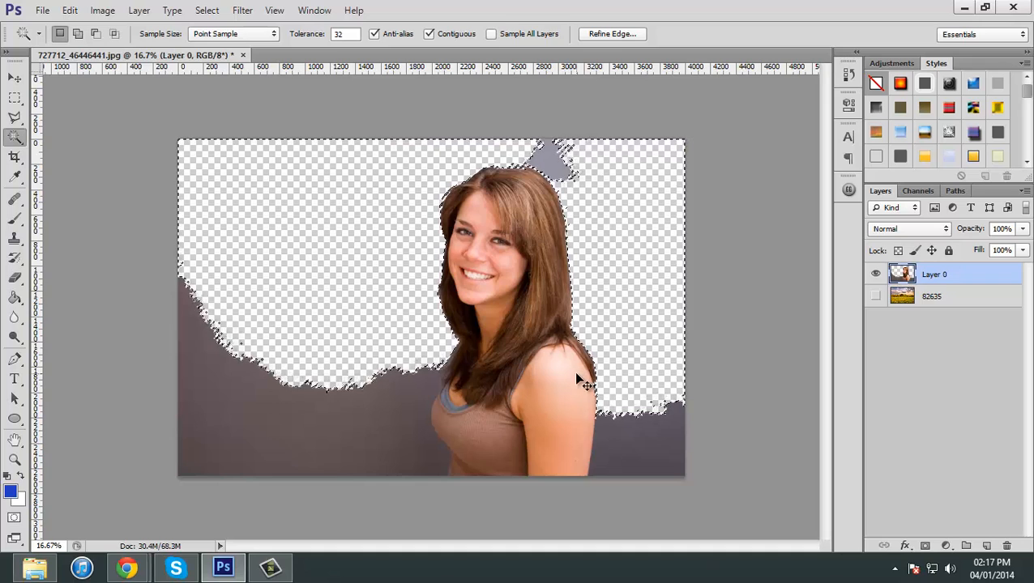
pyautogui.hotkey('ctrl', 'd')
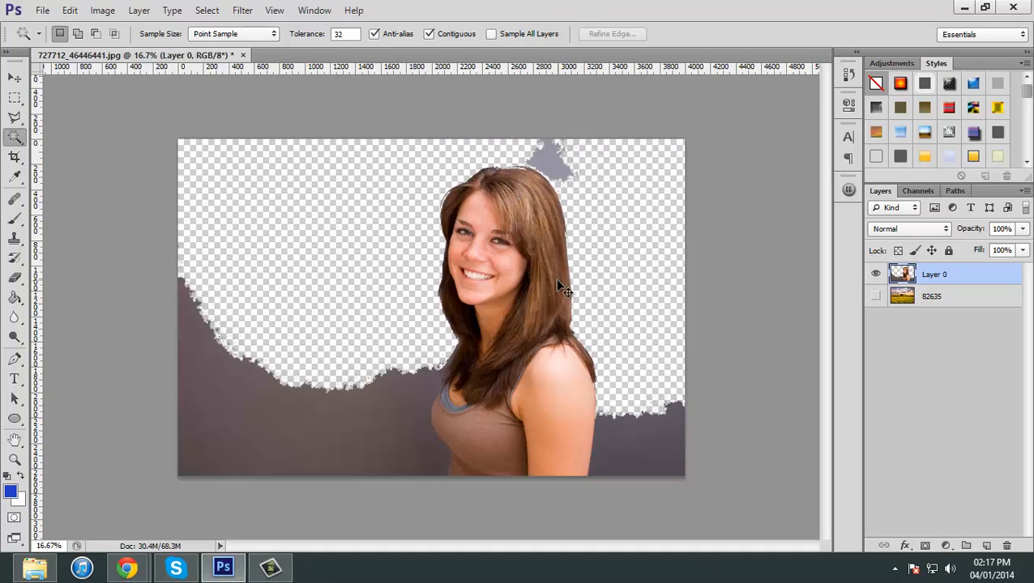
pyautogui.hotkey('ctrl', 'alt', 'z')
pyautogui.hotkey('ctrl', 'alt', 'z')
pyautogui.hotkey('ctrl', 'alt', 'z')
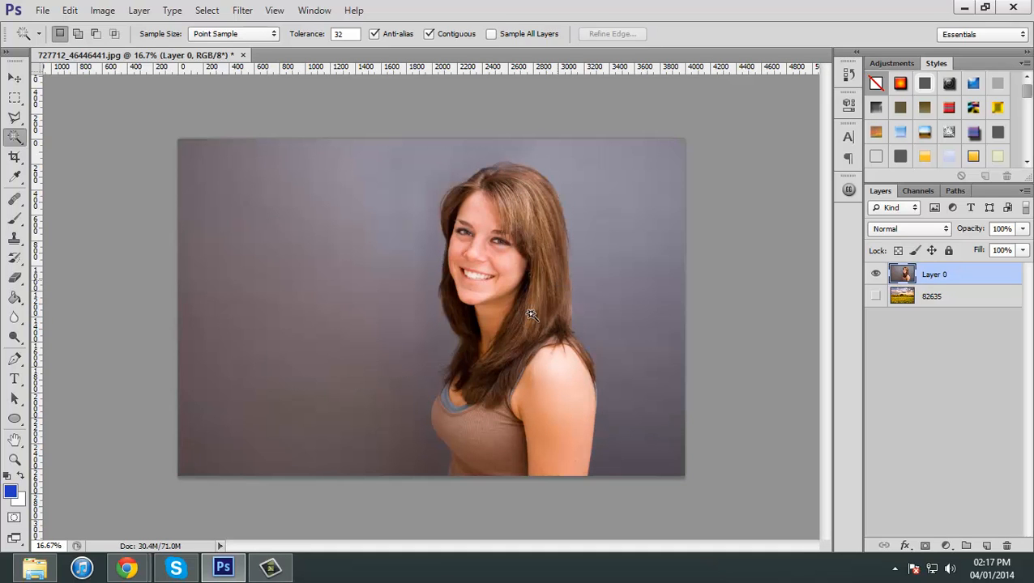
# Try the Magic Wand again on the lower-left and lower-right backdrop areas, clearing each selection
pyautogui.click(396, 433)
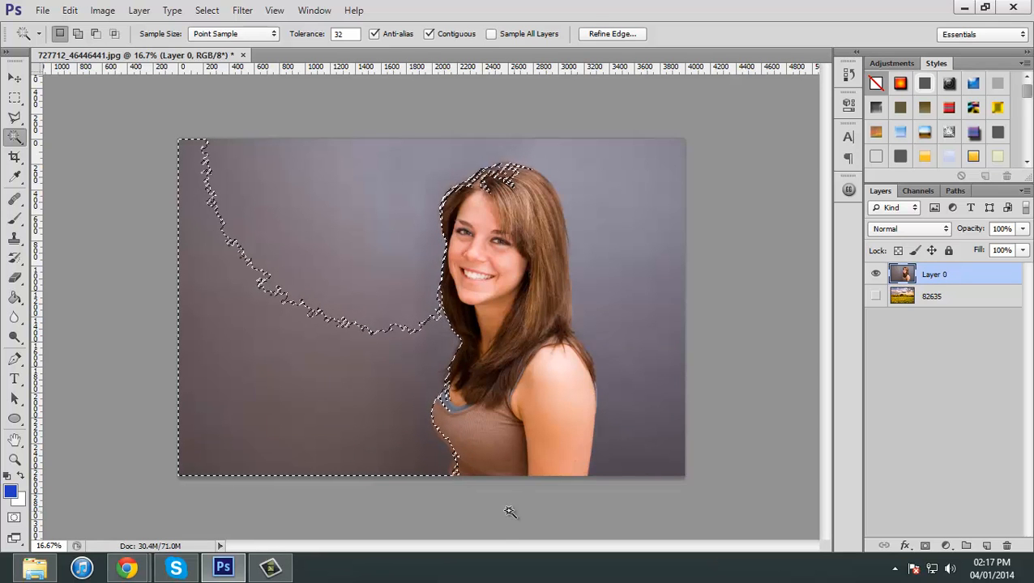
pyautogui.click(675, 496)
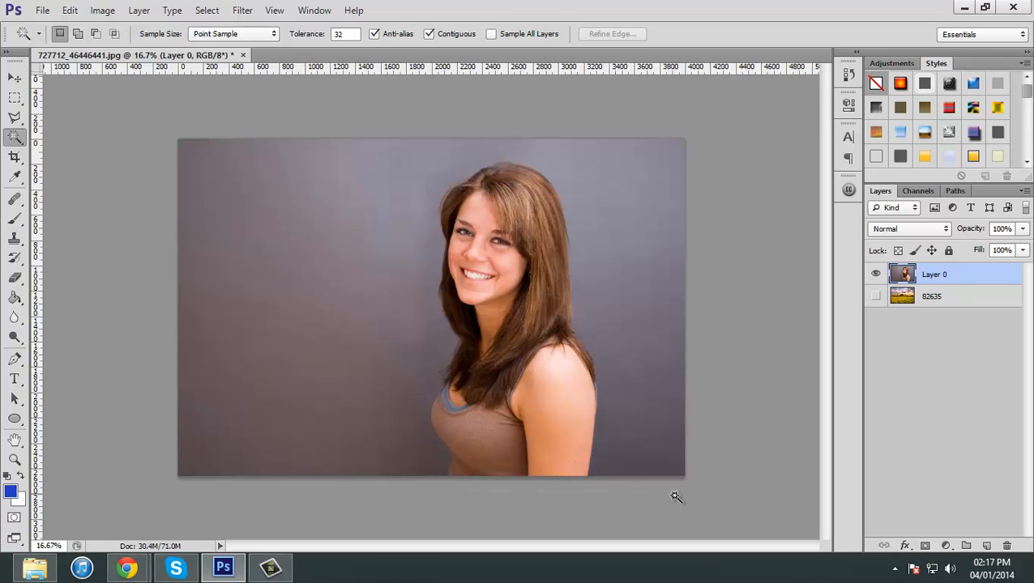
pyautogui.click(667, 446)
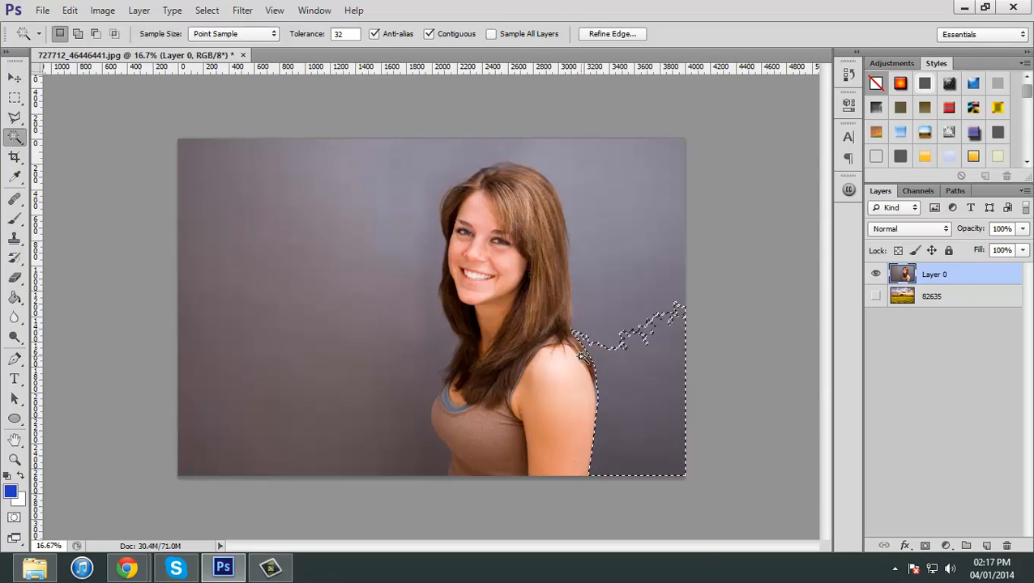
pyautogui.click(642, 527)
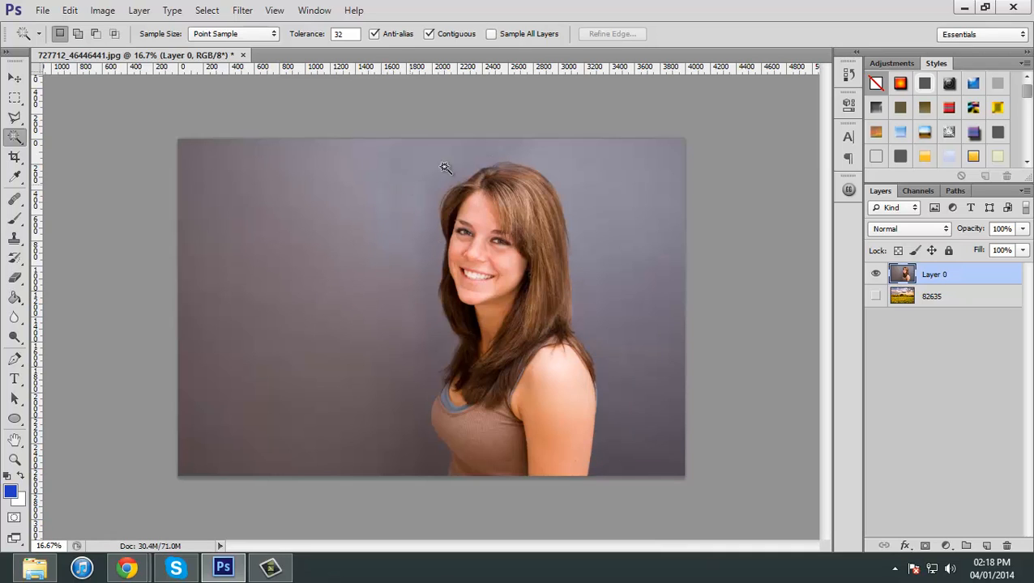
# Select the lower-left part of the grey backdrop with the Quick Selection Tool and a 500 px brush
pyautogui.rightClick(12, 149)
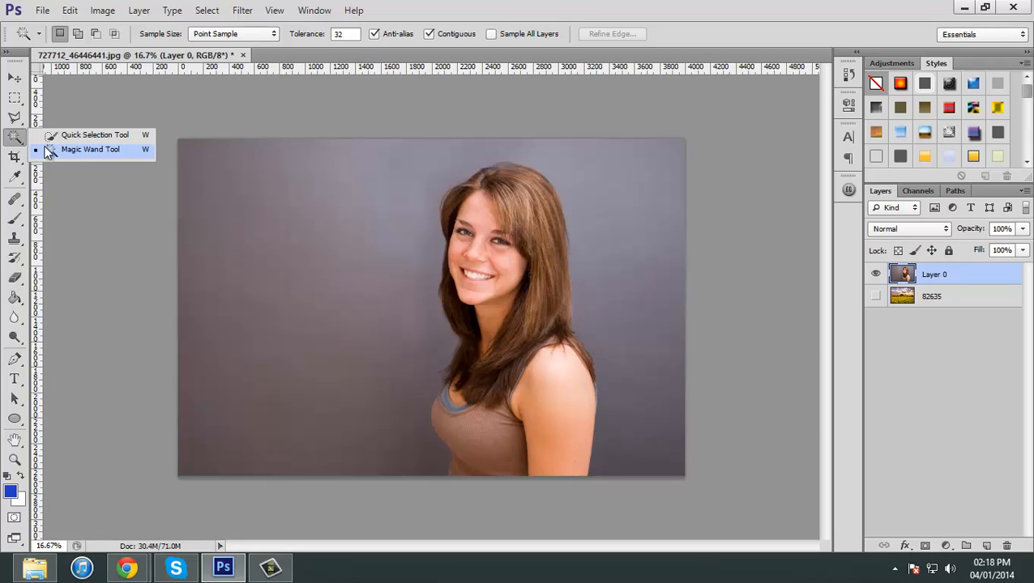
pyautogui.click(55, 135)
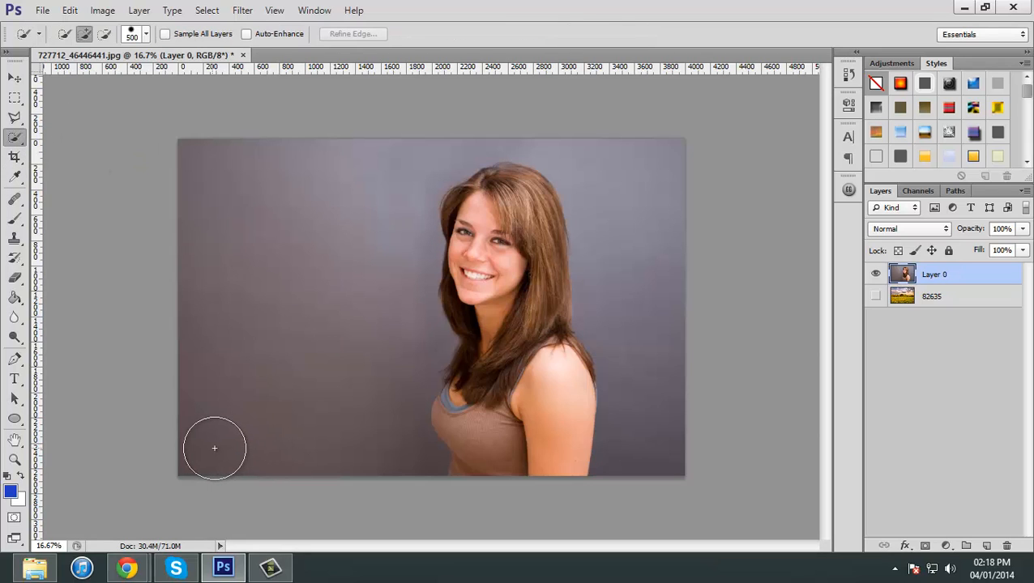
pyautogui.moveTo(214, 442); pyautogui.dragTo(305, 354)
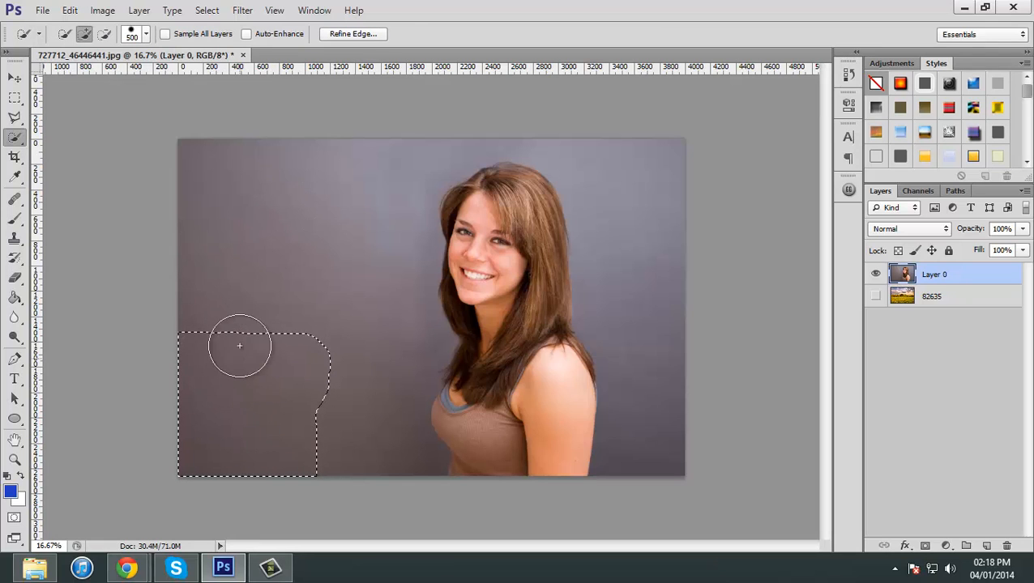
# Try extending the selection over the left backdrop, undo that stroke, and reduce the Quick Selection brush size to 200 px
pyautogui.moveTo(239, 345); pyautogui.dragTo(241, 314)
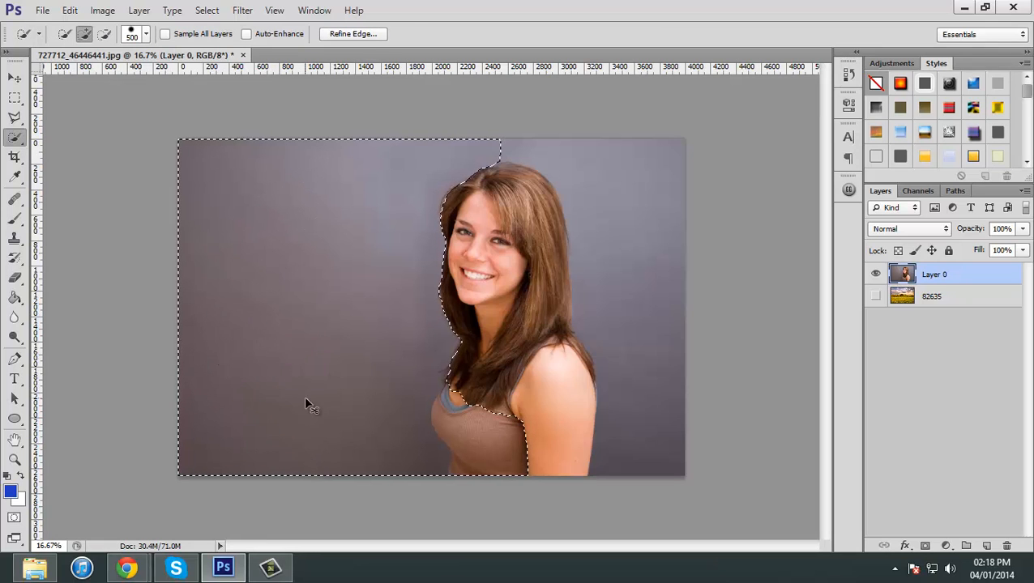
pyautogui.hotkey('ctrl', 'z')
pyautogui.press('[')
pyautogui.press('[')
pyautogui.press('[')
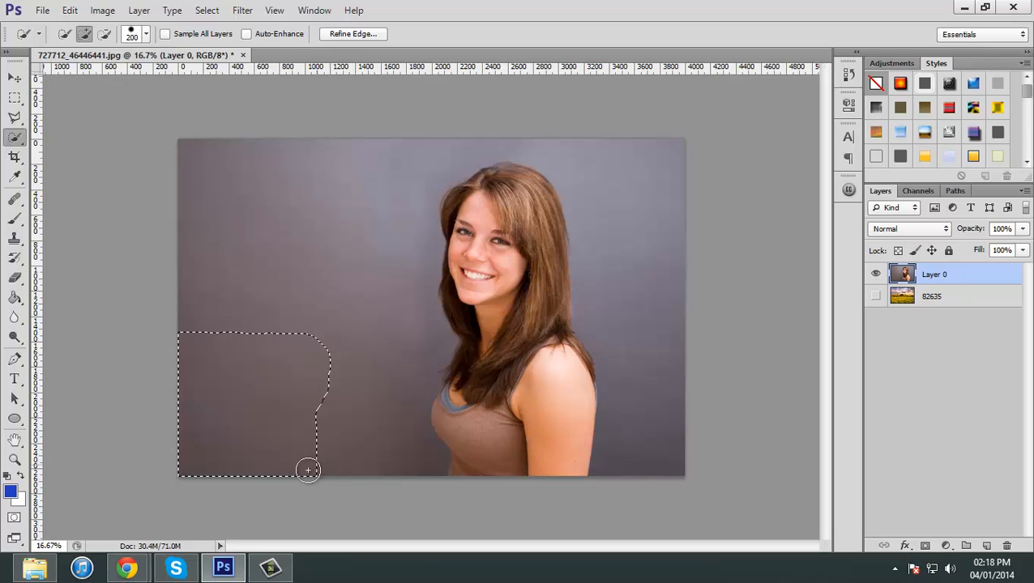
# Try extending the Quick Selection along the backdrop's lower edge toward the torso, undo a stroke, and reduce the brush size to 80 px
pyautogui.moveTo(307, 470)
pyautogui.mouseDown()
pyautogui.moveTo(371, 470)
pyautogui.moveTo(360, 472)
pyautogui.mouseUp()
pyautogui.press('[')
pyautogui.hotkey('ctrl', 'z')
pyautogui.press('[')
pyautogui.press('[')
pyautogui.press('[')
pyautogui.press('[')
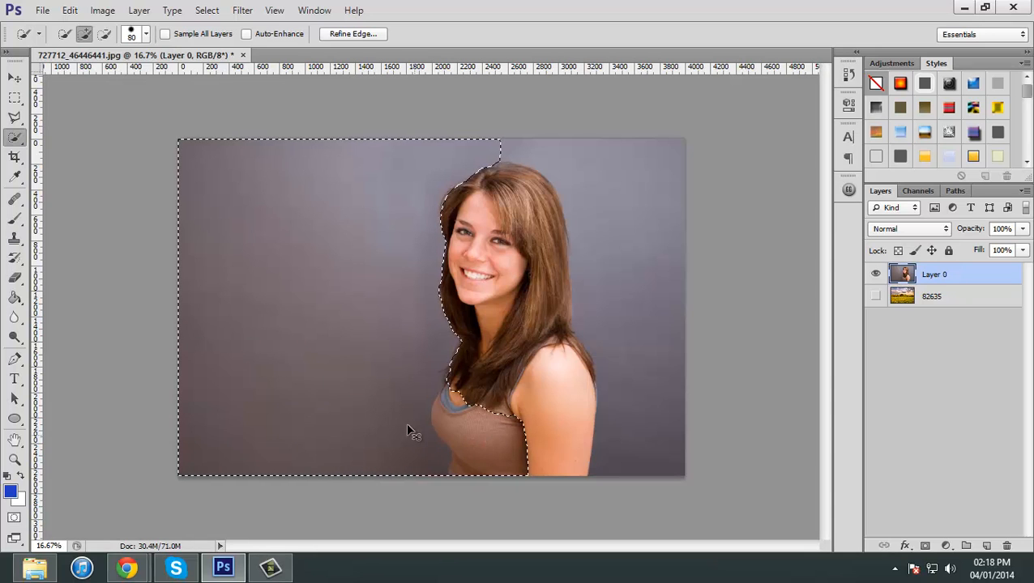
# Try adding the remaining left backdrop with small Quick Selection strokes, undo the unwanted ones, and clear the selection
pyautogui.hotkey('ctrl', 'z')
pyautogui.click(431, 354)
pyautogui.hotkey('ctrl', 'z')
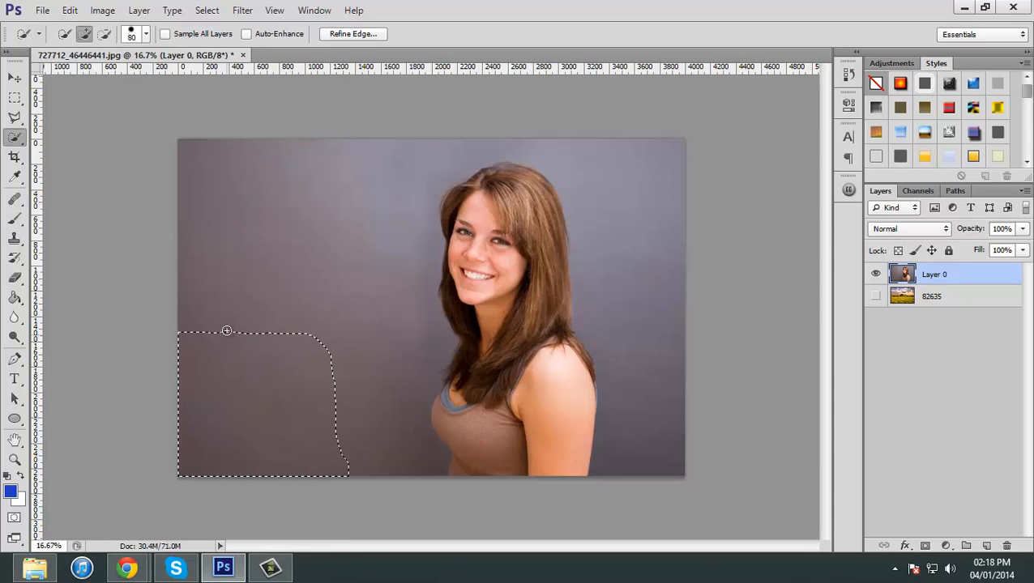
pyautogui.click(227, 322)
pyautogui.hotkey('ctrl', 'z')
pyautogui.click(205, 306)
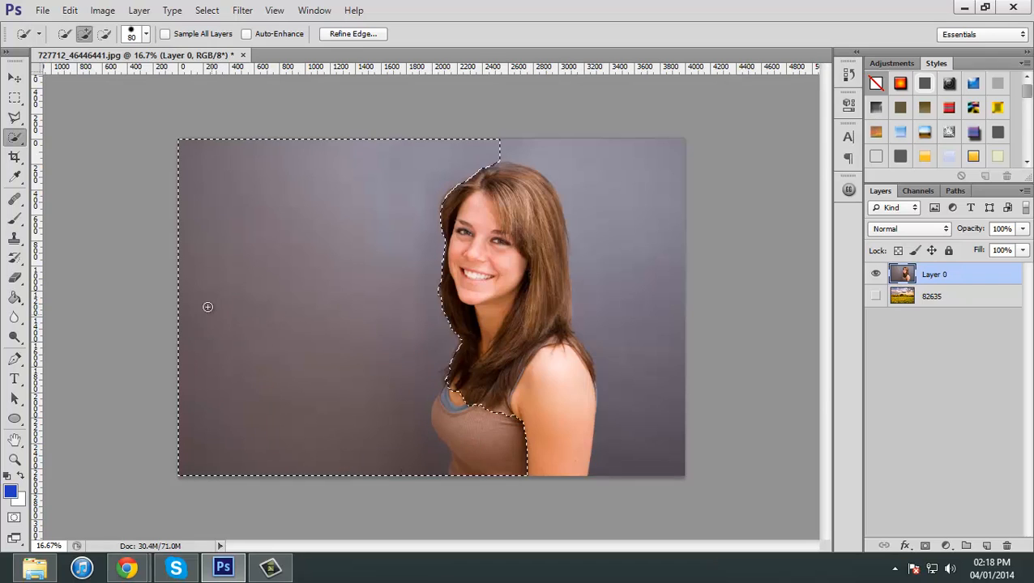
pyautogui.hotkey('ctrl', 'z')
pyautogui.click(205, 324)
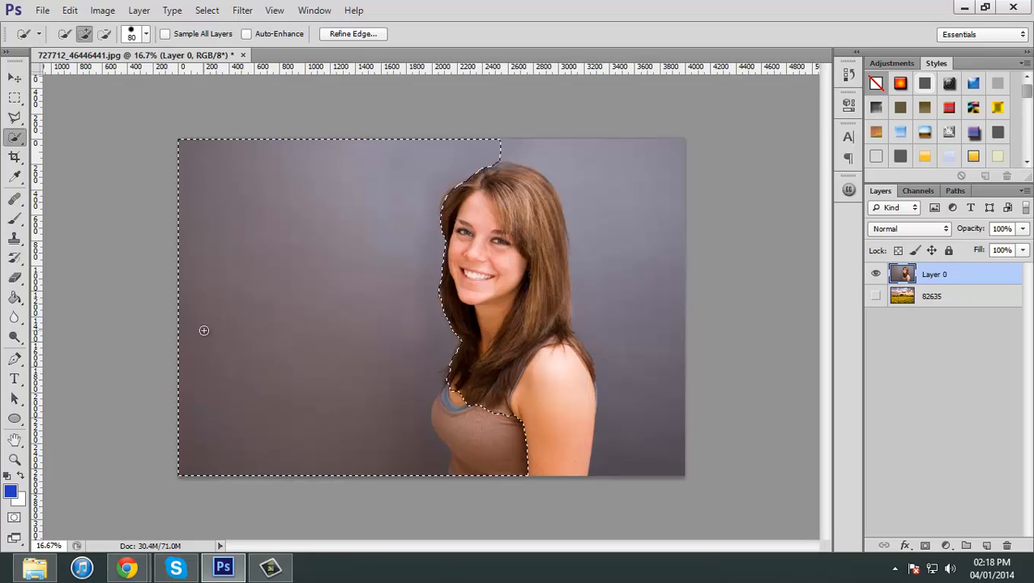
pyautogui.hotkey('ctrl', 'd')
# Try outlining the woman from the lower edge of her top around her hair with the Magnetic Lasso Tool, and clear the result
pyautogui.click(14, 118)
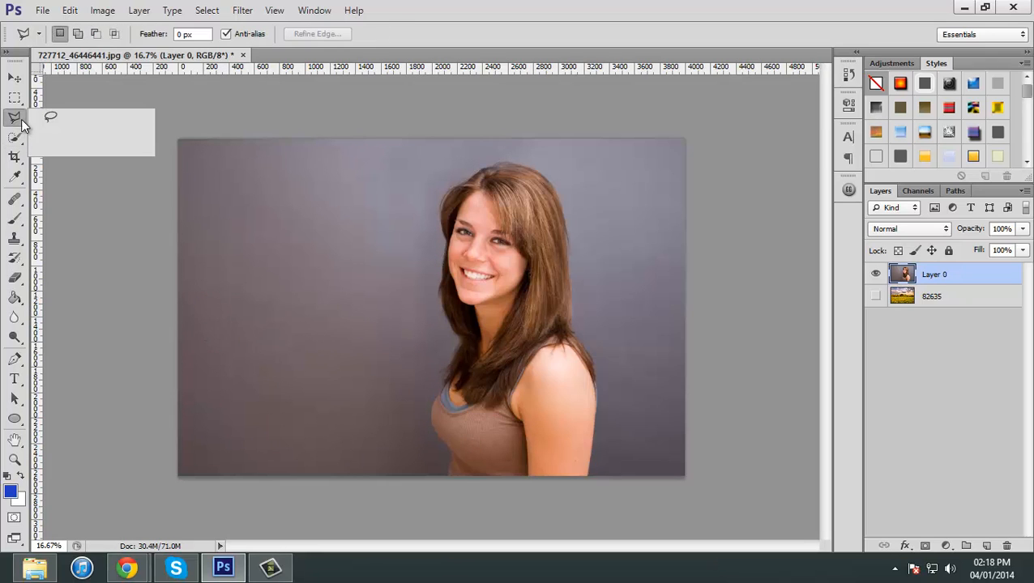
pyautogui.click(47, 144)
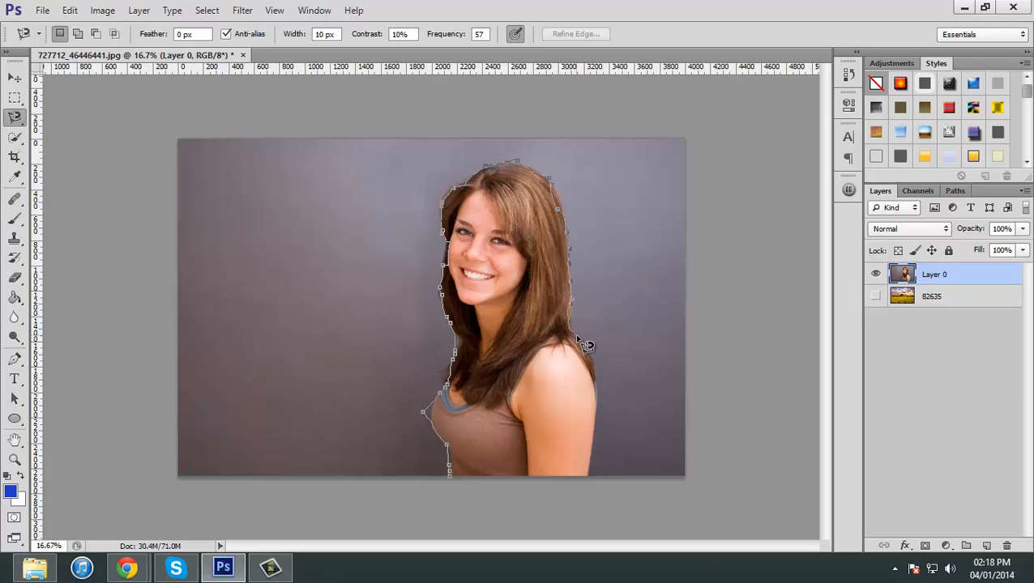
pyautogui.doubleClick(589, 488)
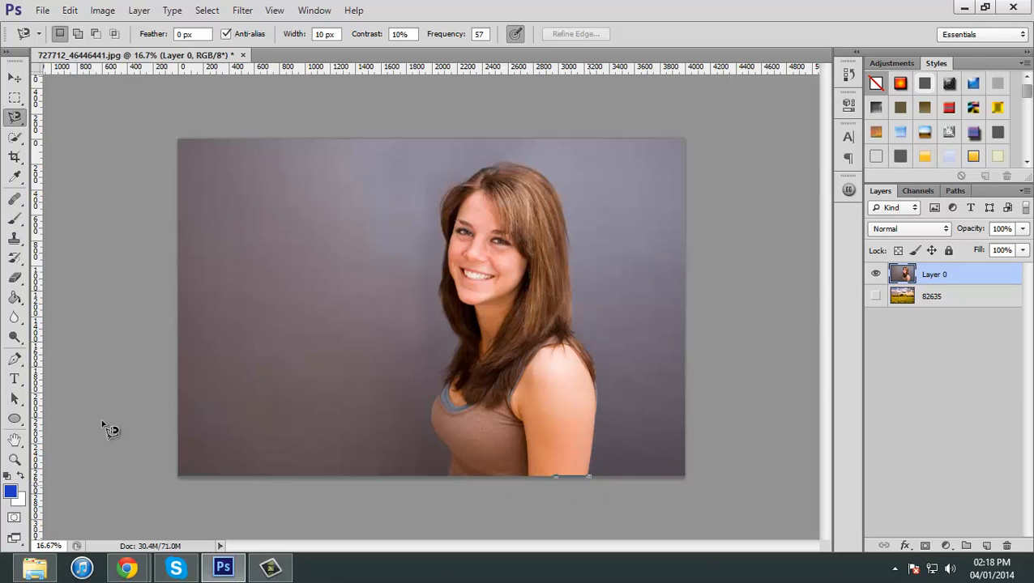
pyautogui.hotkey('ctrl', 'd')
# Start a Pen tool path at the photo's lower edge beside the tank top and trace up the waist curve with curved anchors
pyautogui.click(14, 358)
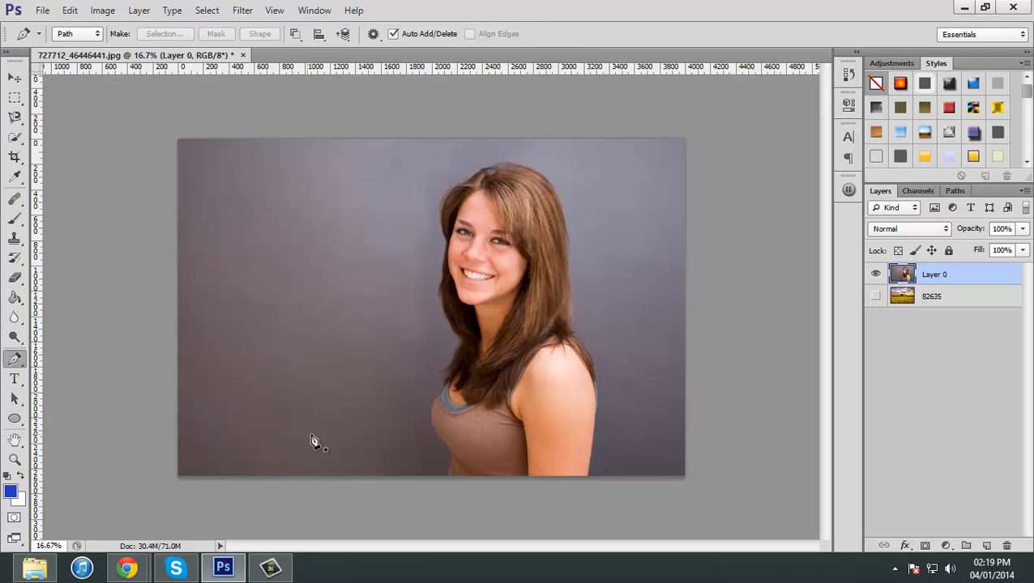
pyautogui.scroll(3, 425, 494)
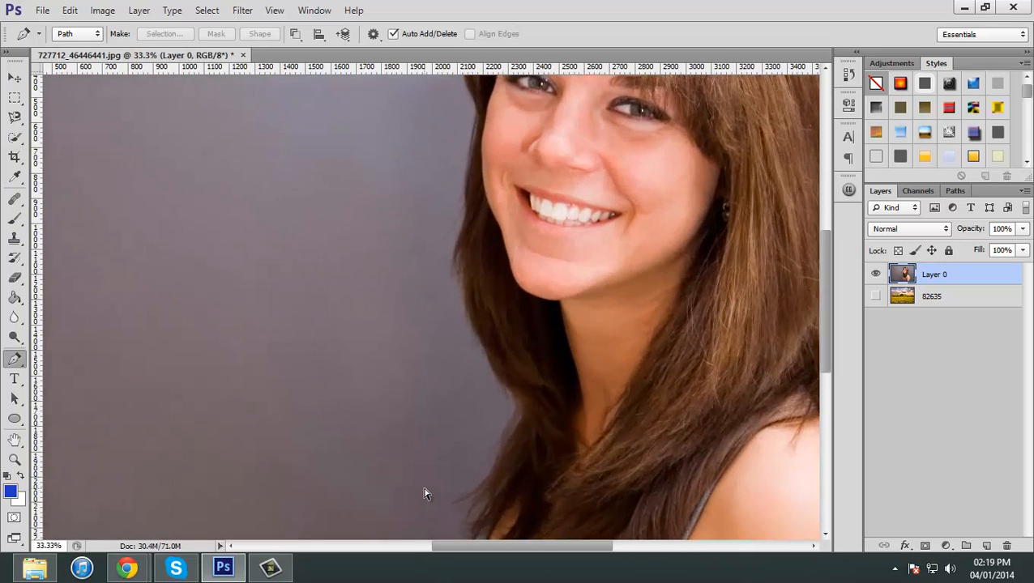
pyautogui.scroll(-5, 430, 493)
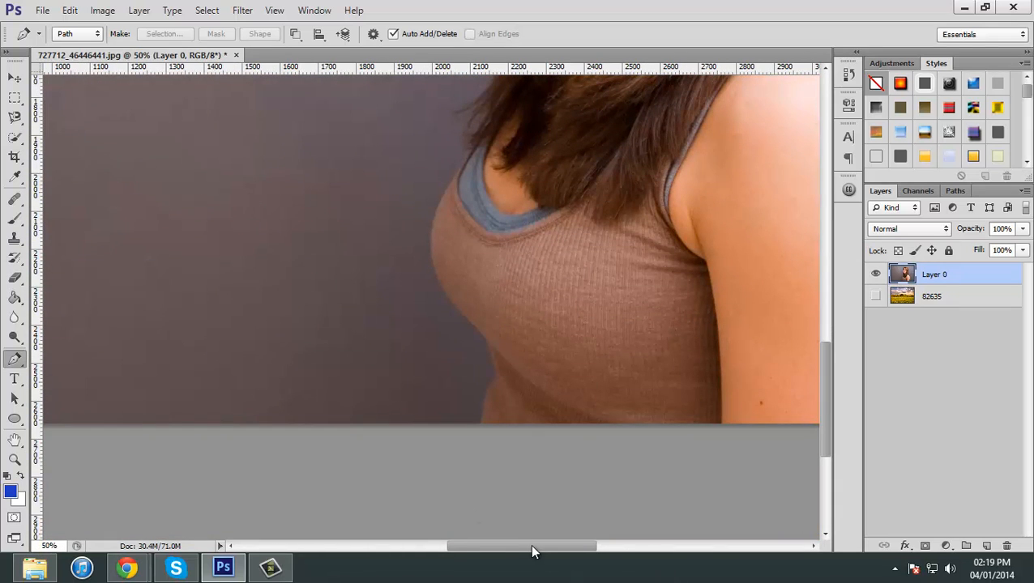
pyautogui.moveTo(531, 546); pyautogui.dragTo(538, 546)
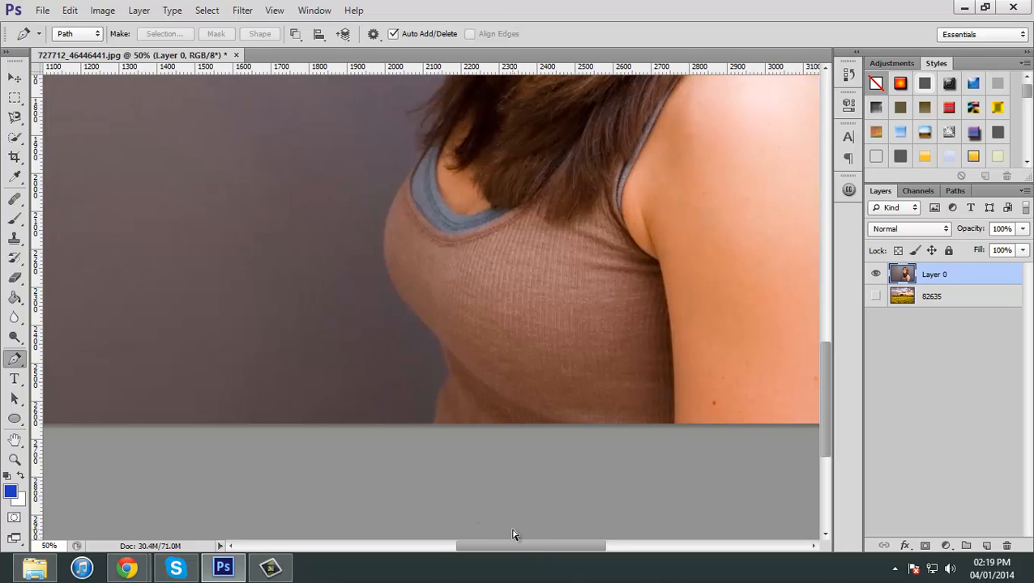
pyautogui.scroll(1, 516, 539)
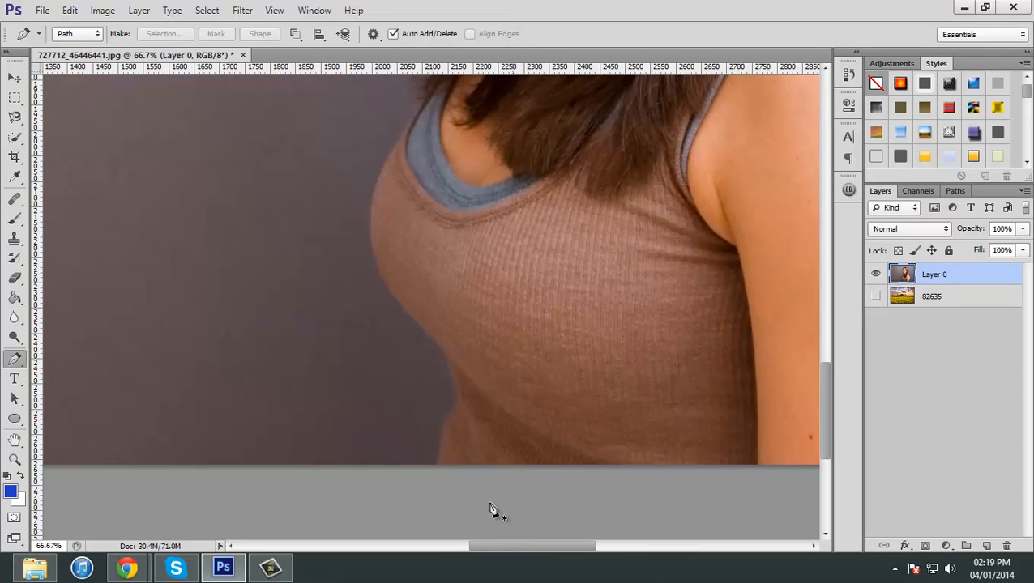
pyautogui.scroll(3, 451, 480)
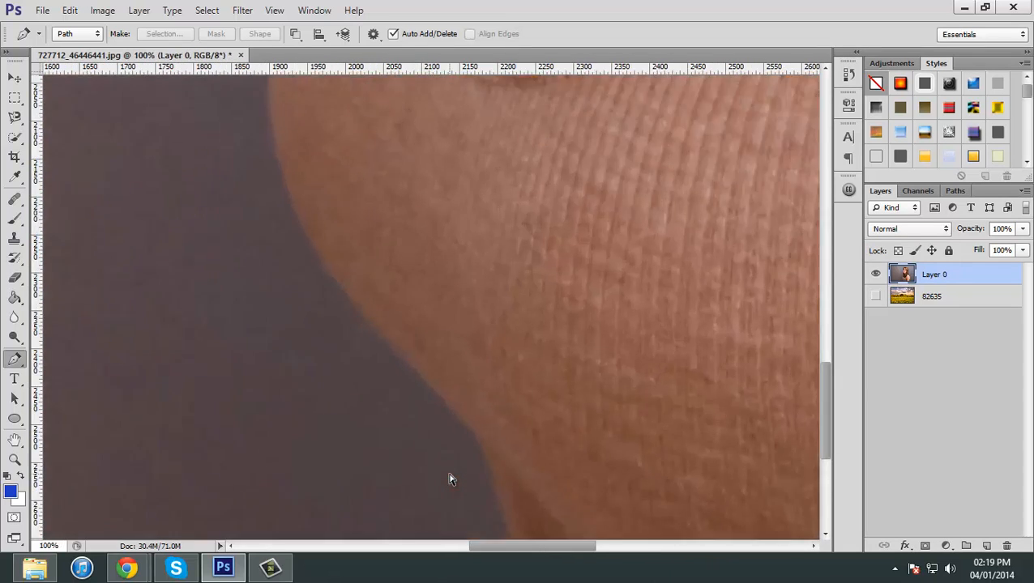
pyautogui.scroll(-2, 490, 403)
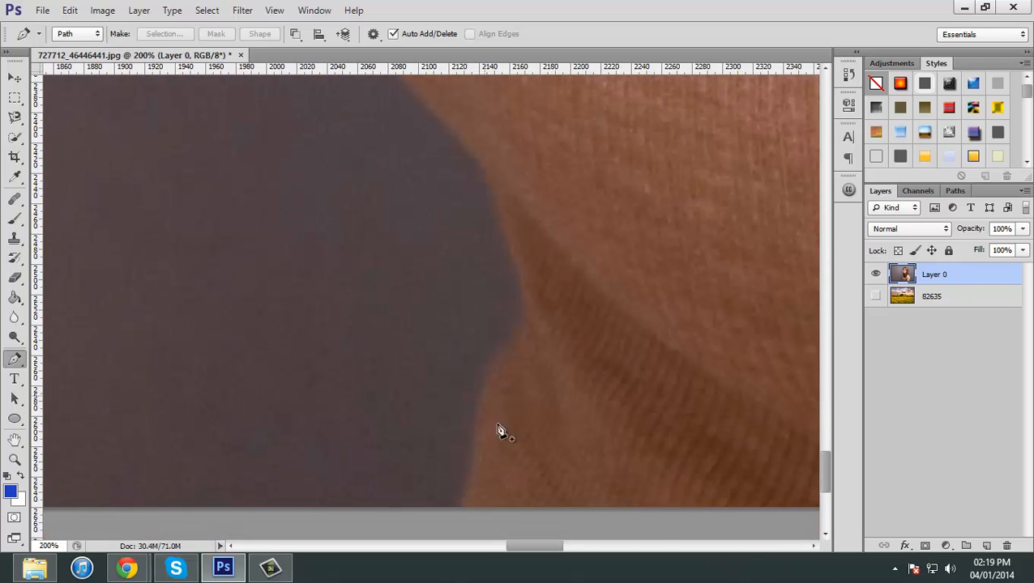
pyautogui.click(458, 511)
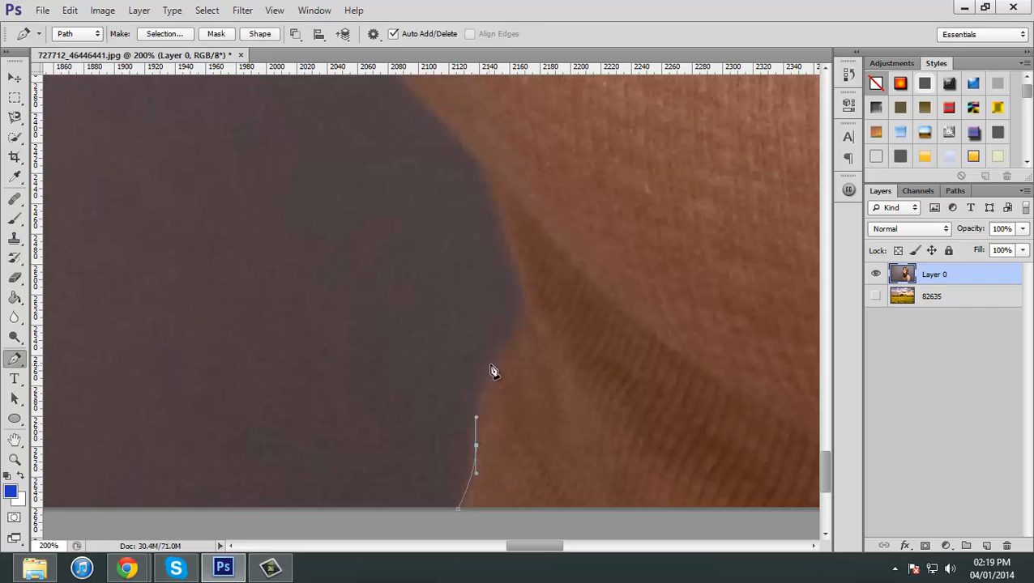
pyautogui.moveTo(491, 365); pyautogui.dragTo(497, 362)
pyautogui.hotkey('ctrl', 'z')
pyautogui.moveTo(521, 292); pyautogui.dragTo(515, 271)
# Continue the pen path up the lower front edge of the tank top, following the slope below the chest
pyautogui.scroll(3, 510, 280)
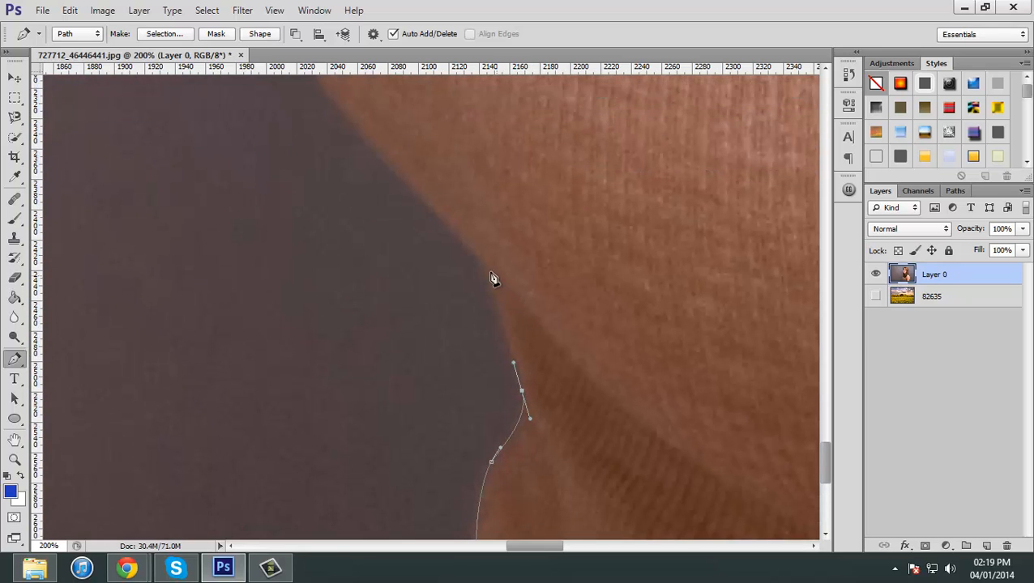
pyautogui.scroll(4, 518, 454)
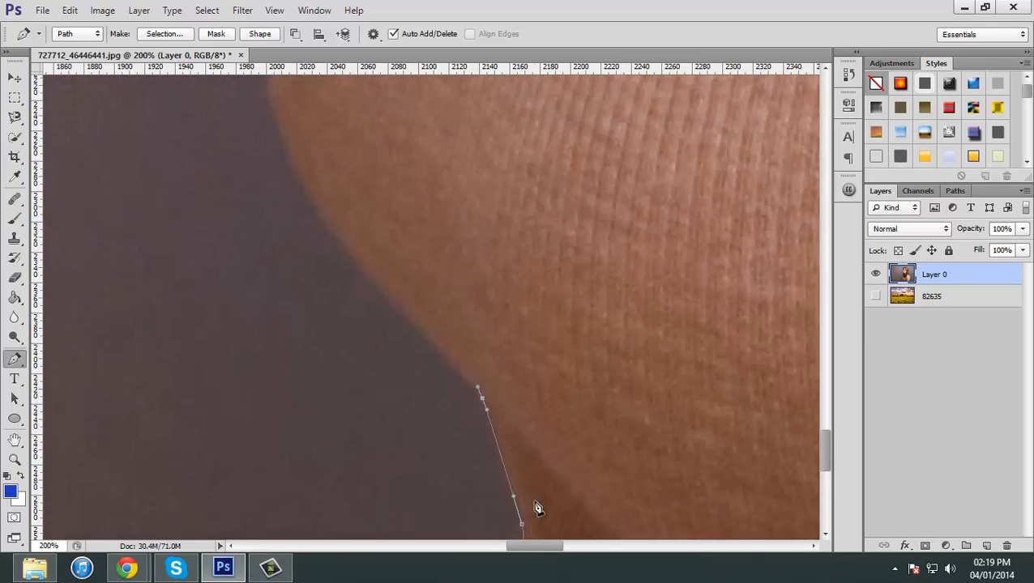
pyautogui.hscroll(-1, 526, 530)
pyautogui.scroll(3, 510, 494)
pyautogui.scroll(1, 486, 458)
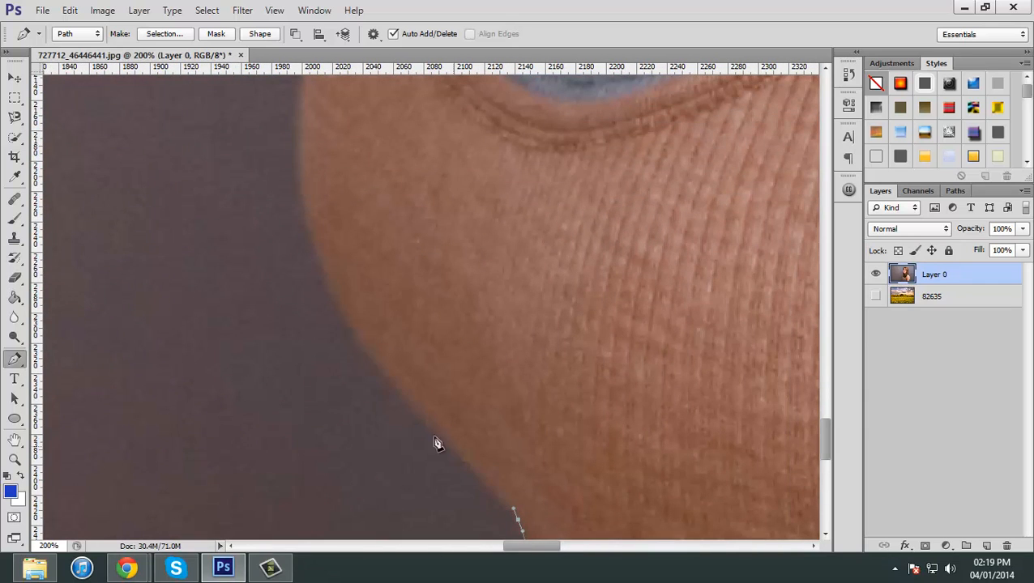
pyautogui.moveTo(396, 393); pyautogui.dragTo(389, 379)
# Carry the pen path around the front curve of the tank top up toward the blue neckline
pyautogui.scroll(4, 369, 415)
pyautogui.hscroll(-3, 506, 543)
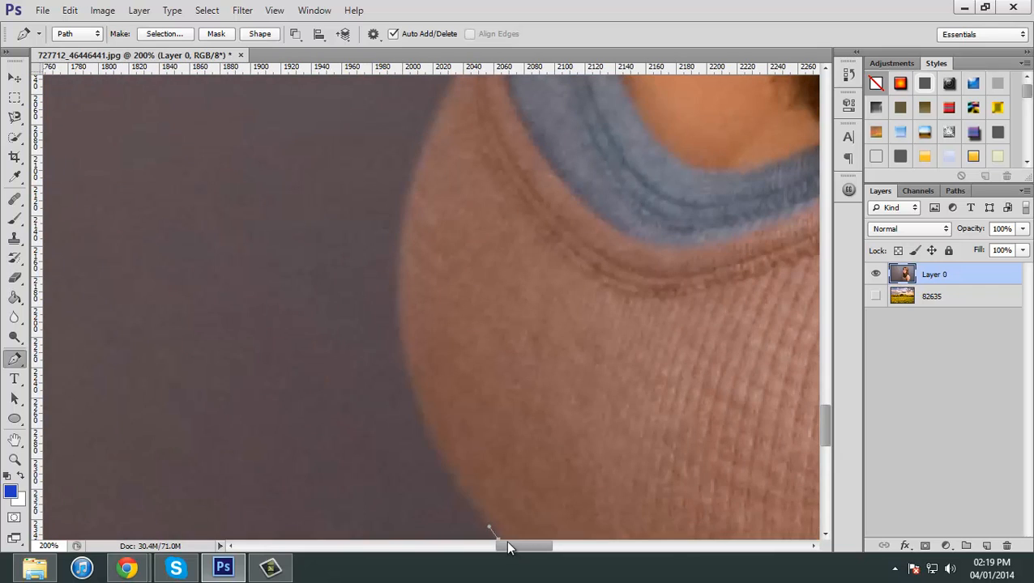
pyautogui.scroll(1, 416, 409)
pyautogui.moveTo(404, 370); pyautogui.dragTo(403, 296)
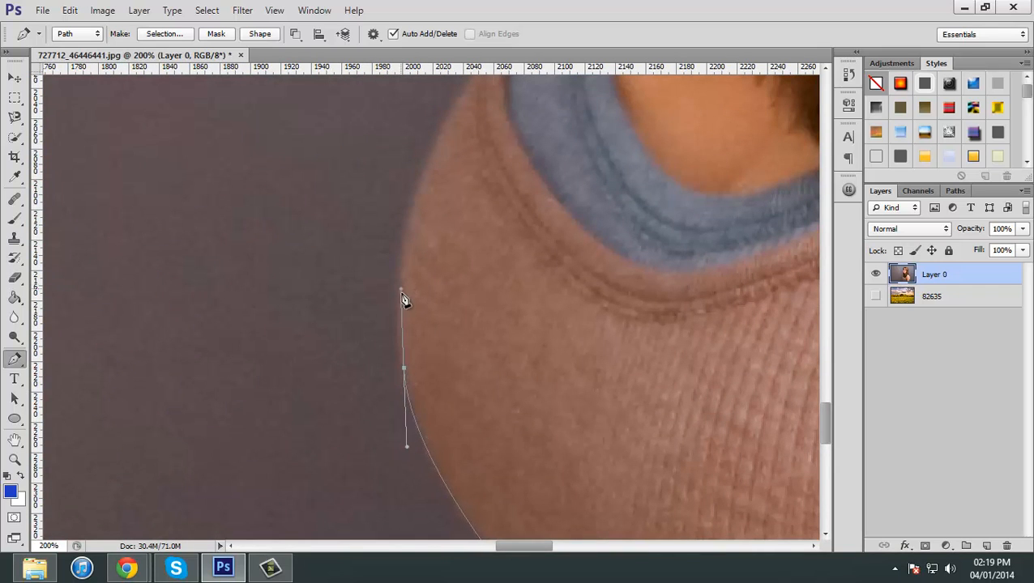
pyautogui.scroll(6, 449, 395)
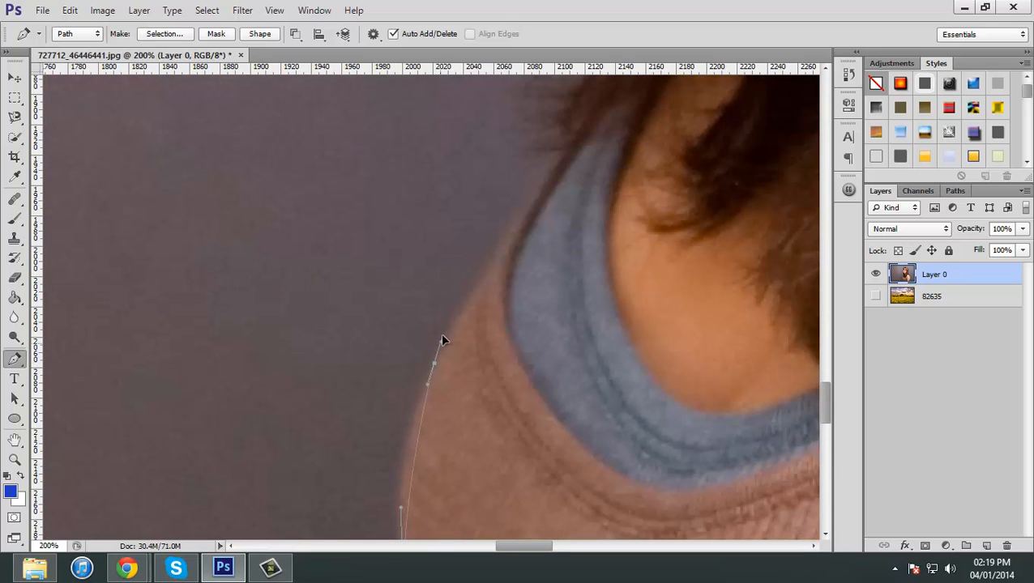
pyautogui.moveTo(441, 340); pyautogui.dragTo(468, 299)
pyautogui.scroll(2, 470, 371)
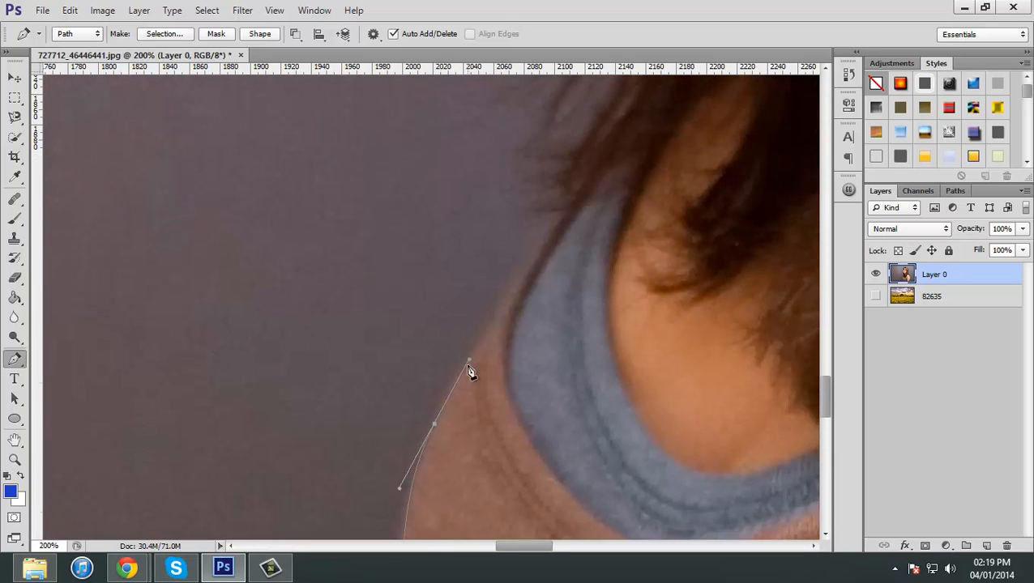
# Extend the pen path past the blue neckline, loosely around the stray hair tips, and up the edge of the lower hair
pyautogui.scroll(4, 470, 371)
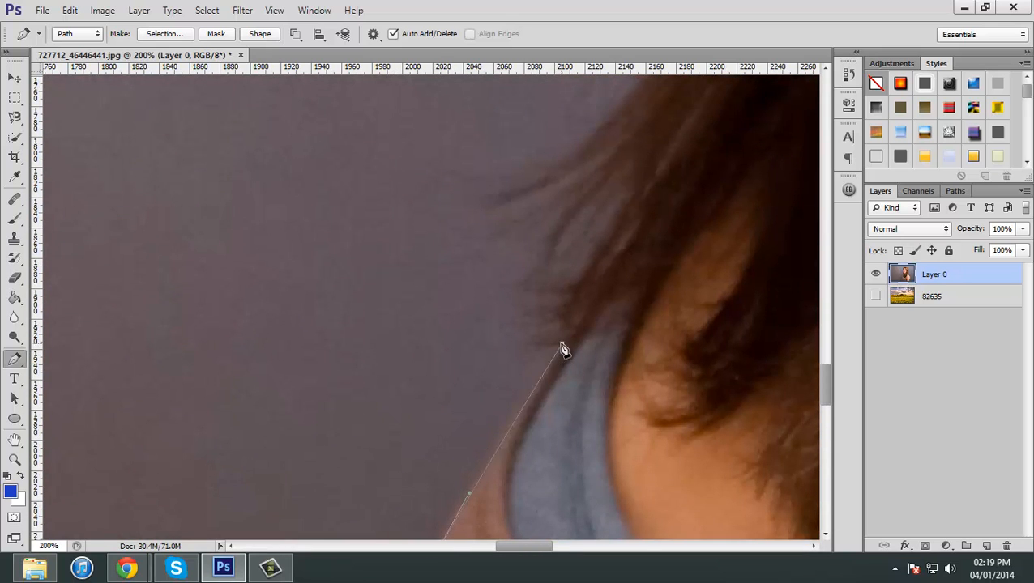
pyautogui.scroll(2, 526, 417)
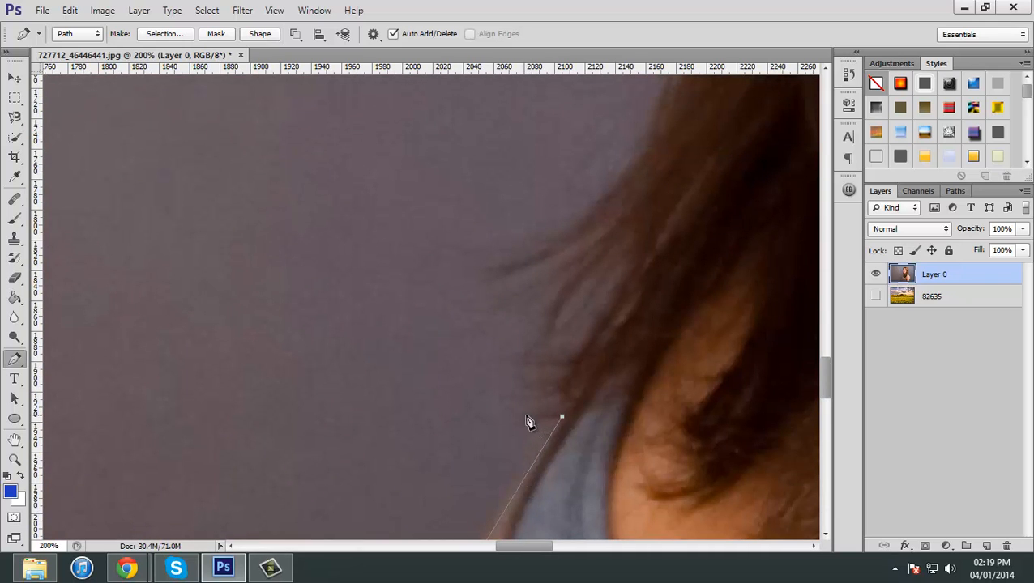
pyautogui.moveTo(459, 244); pyautogui.dragTo(503, 212)
pyautogui.moveTo(582, 204); pyautogui.dragTo(603, 175)
pyautogui.scroll(7, 604, 353)
pyautogui.click(642, 388)
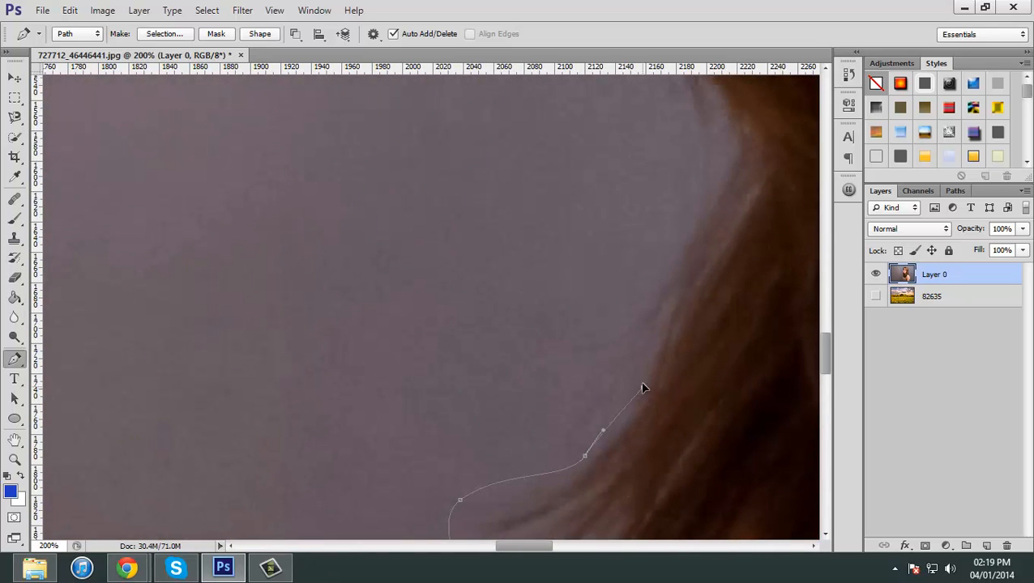
pyautogui.moveTo(652, 353); pyautogui.dragTo(661, 323)
# Trace the pen path into the notch of the hair beside the neck and up its outer edge to chin level
pyautogui.hotkey('ctrl', '-')
pyautogui.scroll(3, 624, 356)
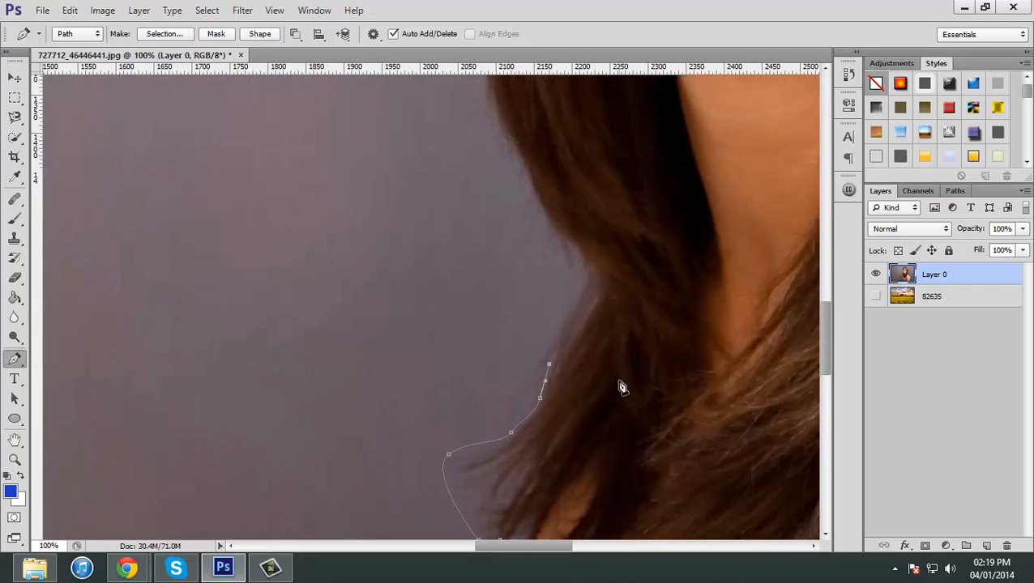
pyautogui.click(589, 319)
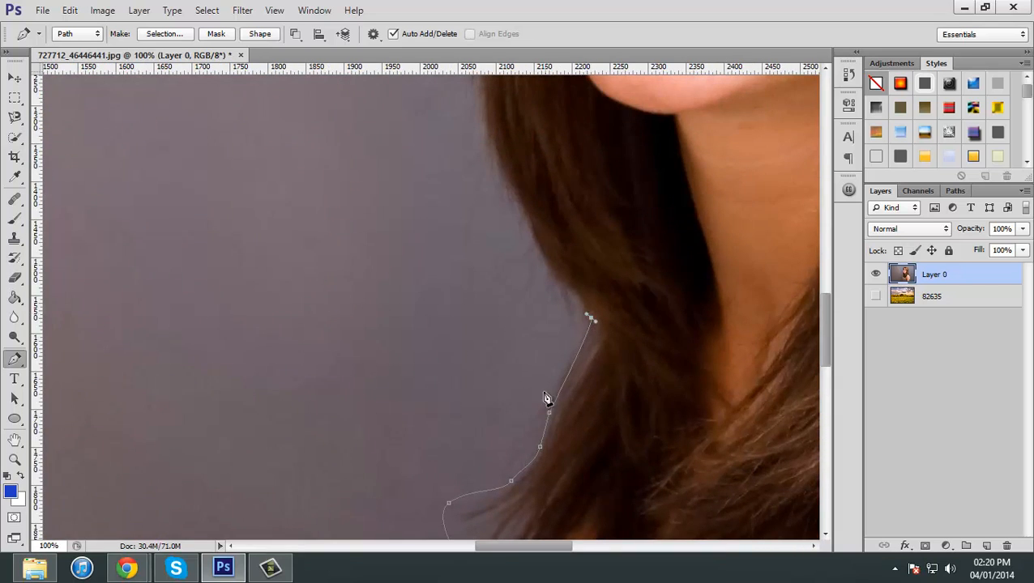
pyautogui.scroll(5, 544, 399)
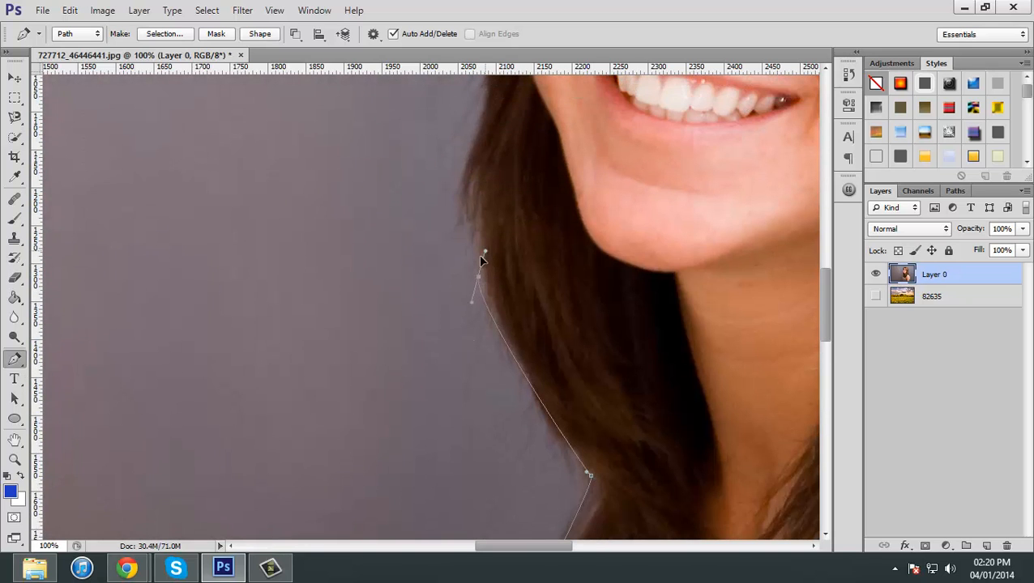
pyautogui.moveTo(481, 259); pyautogui.dragTo(468, 232)
pyautogui.scroll(5, 468, 413)
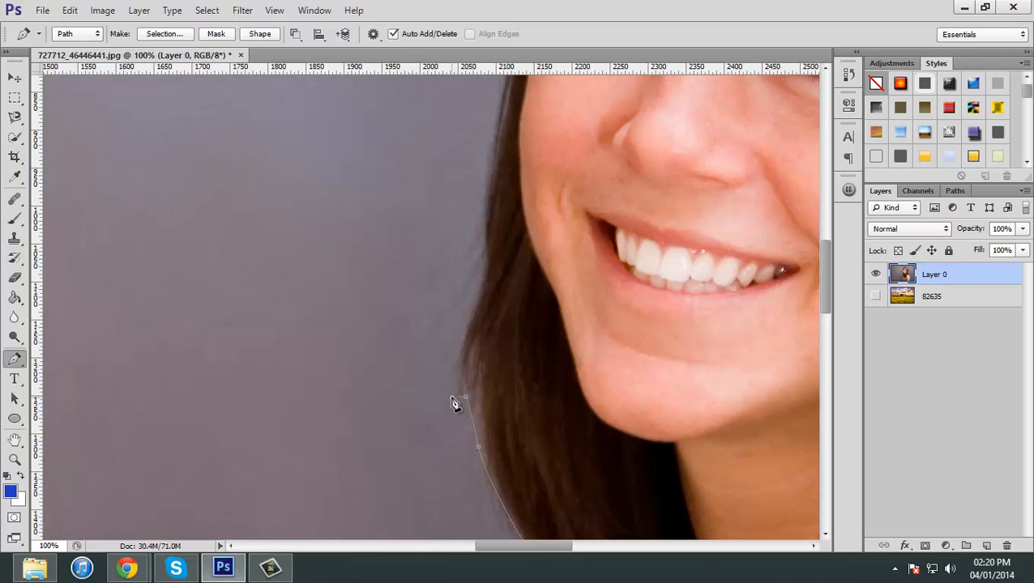
# Continue the pen path along the outer hair edge beside the cheek and eye up to the temple
pyautogui.click(483, 277)
pyautogui.scroll(7, 486, 381)
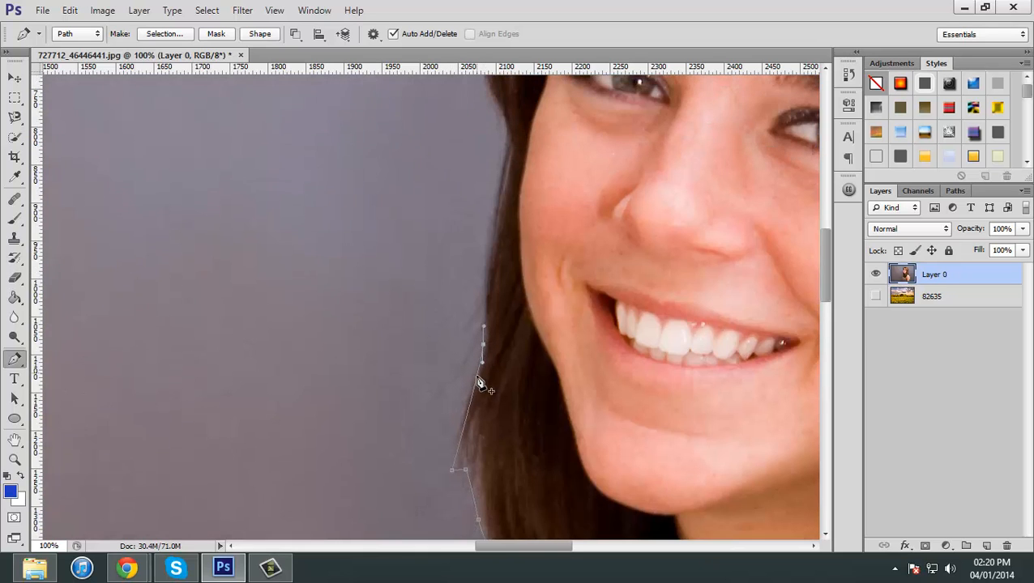
pyautogui.click(495, 381)
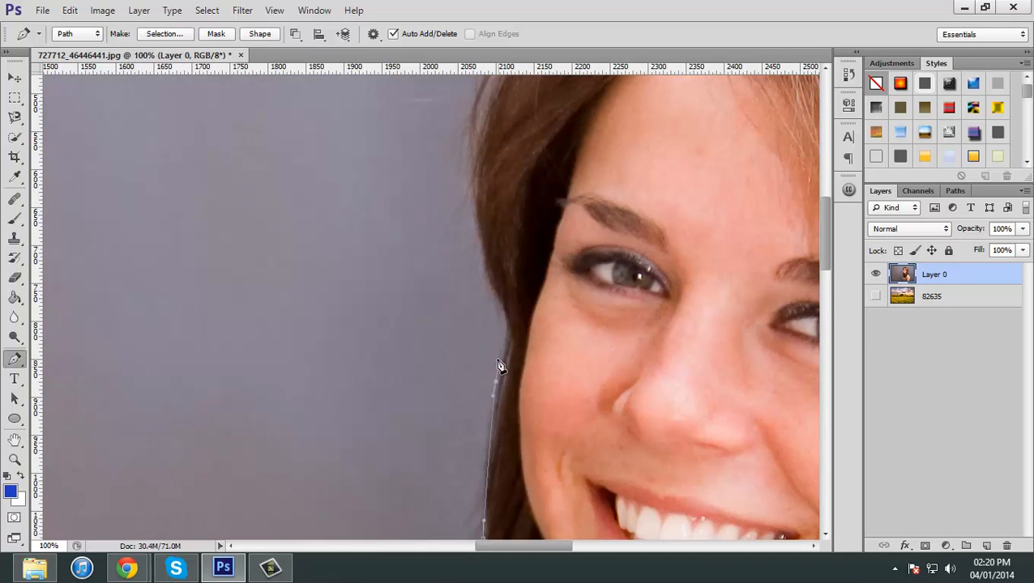
pyautogui.scroll(5, 497, 420)
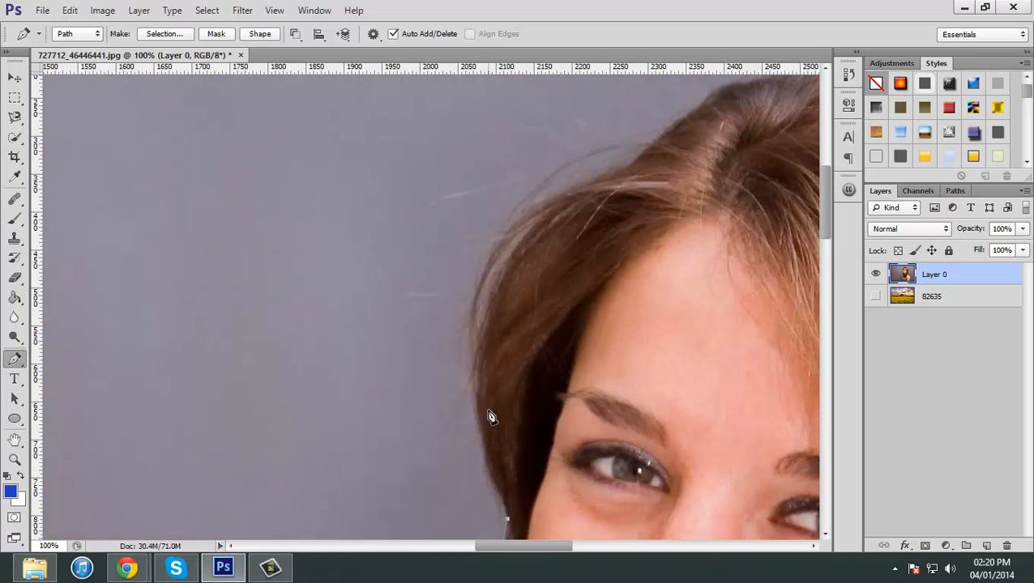
pyautogui.moveTo(473, 387); pyautogui.dragTo(478, 344)
# Carry the pen path loosely around the stray hairs above the temple and over the crown of the head
pyautogui.scroll(3, 478, 348)
pyautogui.moveTo(447, 312); pyautogui.dragTo(478, 268)
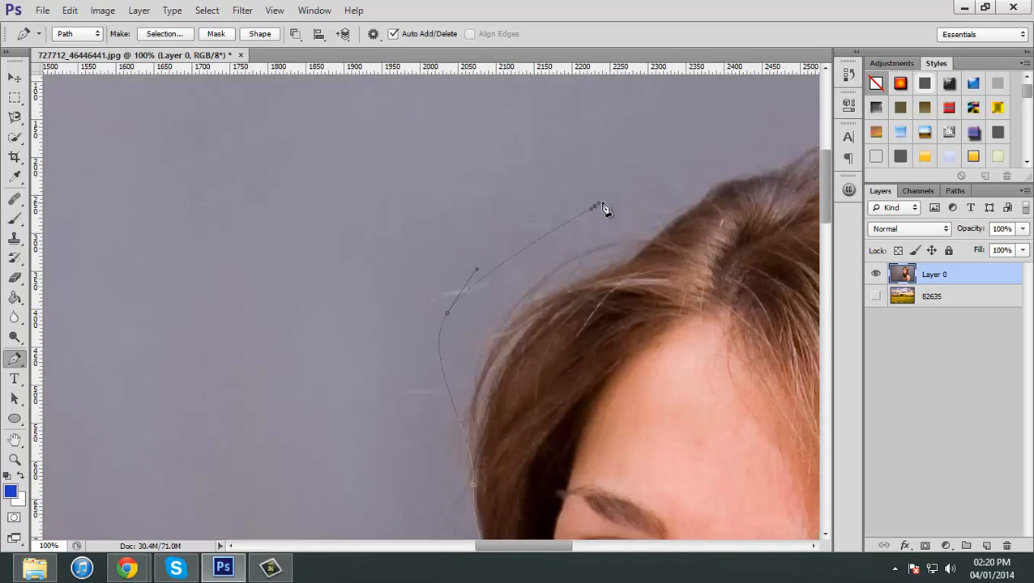
pyautogui.hotkey('ctrl', '-')
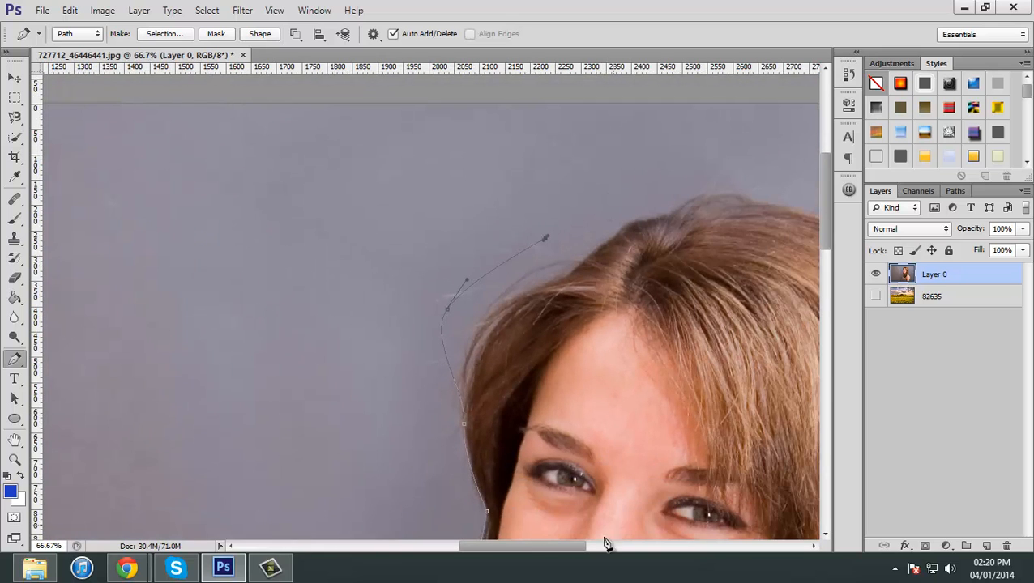
pyautogui.moveTo(573, 545); pyautogui.dragTo(617, 546)
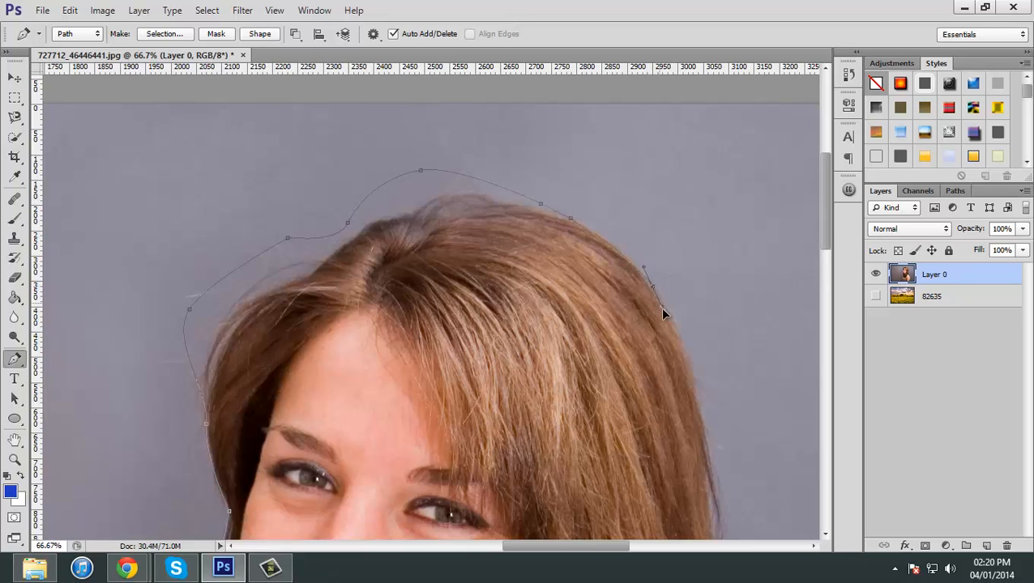
# Continue the pen path down the outer edge of the long hair from the back of the head to the shoulder
pyautogui.scroll(-3, 672, 324)
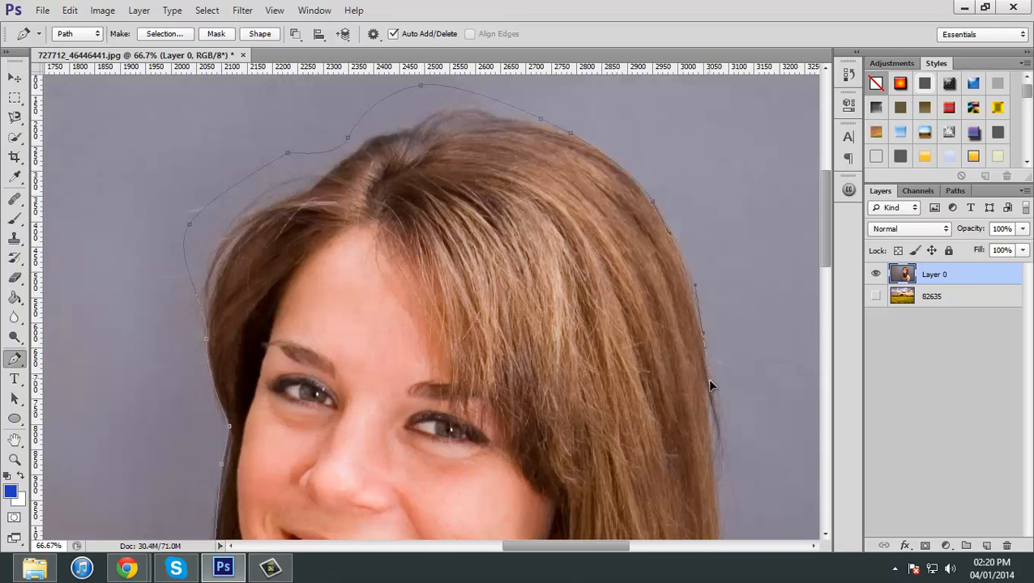
pyautogui.click(713, 463)
pyautogui.moveTo(582, 545); pyautogui.dragTo(605, 545)
pyautogui.scroll(-10, 618, 504)
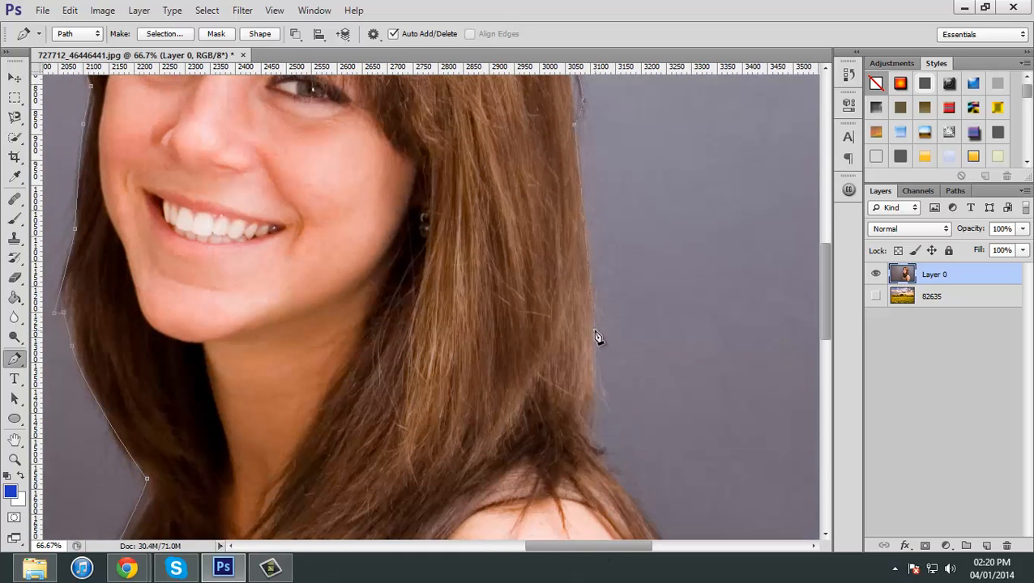
pyautogui.moveTo(592, 447); pyautogui.dragTo(593, 452)
pyautogui.moveTo(594, 546); pyautogui.dragTo(614, 546)
# Trace the pen path along the hair over the shoulder and down the arm to the photo's lower edge
pyautogui.scroll(-6, 613, 517)
pyautogui.moveTo(557, 357)
pyautogui.mouseDown()
pyautogui.moveTo(563, 373)
pyautogui.moveTo(569, 361)
pyautogui.mouseUp()
pyautogui.scroll(-4, 561, 438)
pyautogui.click(565, 414)
pyautogui.scroll(-7, 564, 430)
pyautogui.moveTo(542, 477); pyautogui.dragTo(535, 426)
pyautogui.hotkey('ctrl', 'z')
pyautogui.click(533, 431)
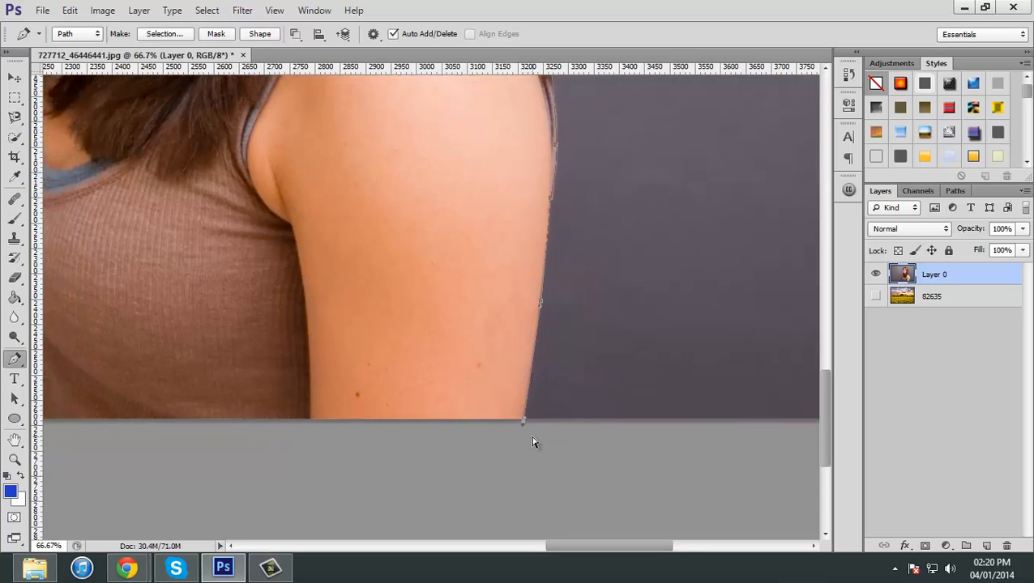
# Route the pen path around the outside of the canvas, enclosing the whole grey backdrop, and close it
pyautogui.hotkey('ctrl', '-')
pyautogui.hotkey('ctrl', '-')
pyautogui.scroll(3, 534, 443)
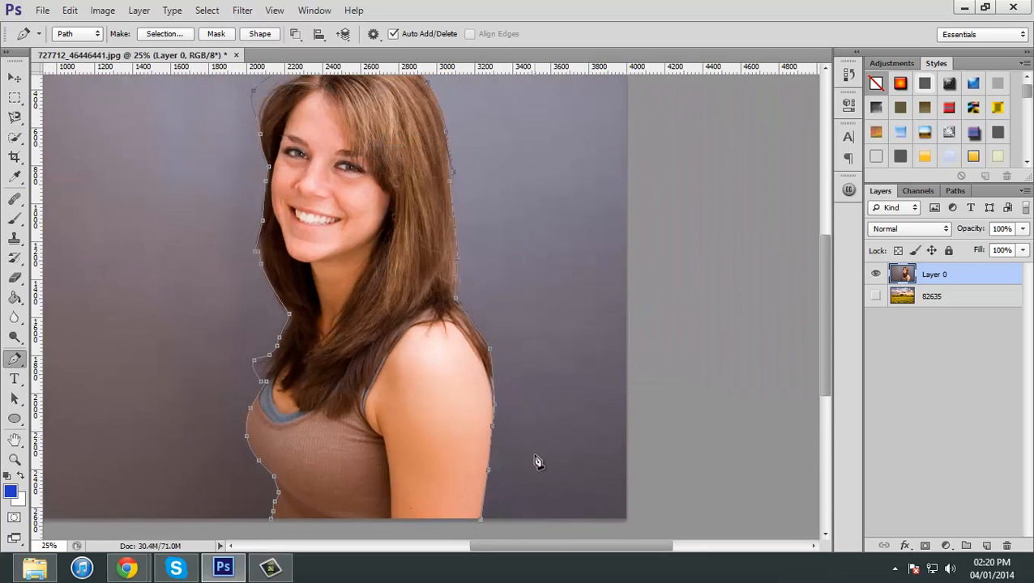
pyautogui.hotkey('ctrl', '-')
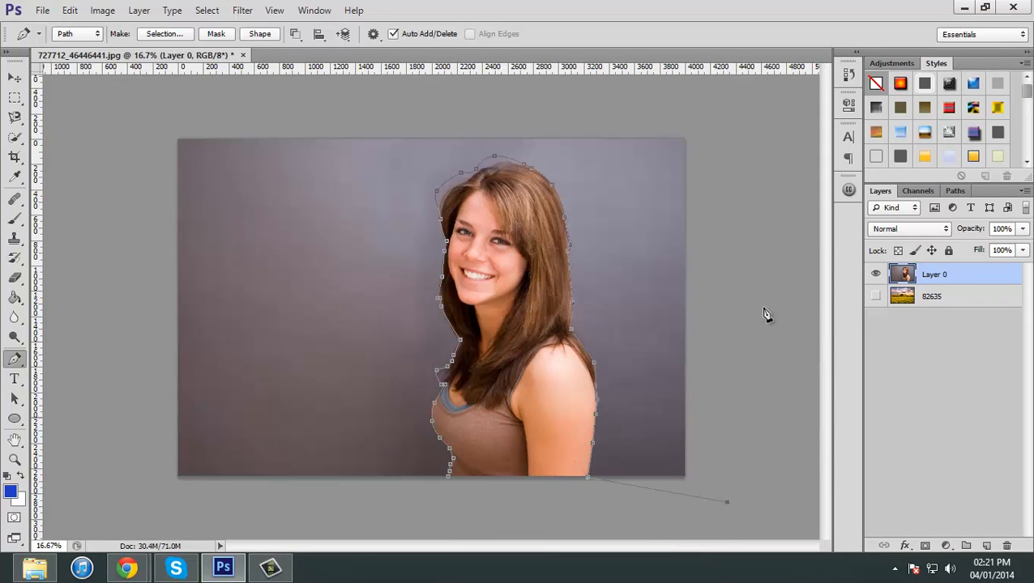
pyautogui.click(719, 116)
pyautogui.click(134, 99)
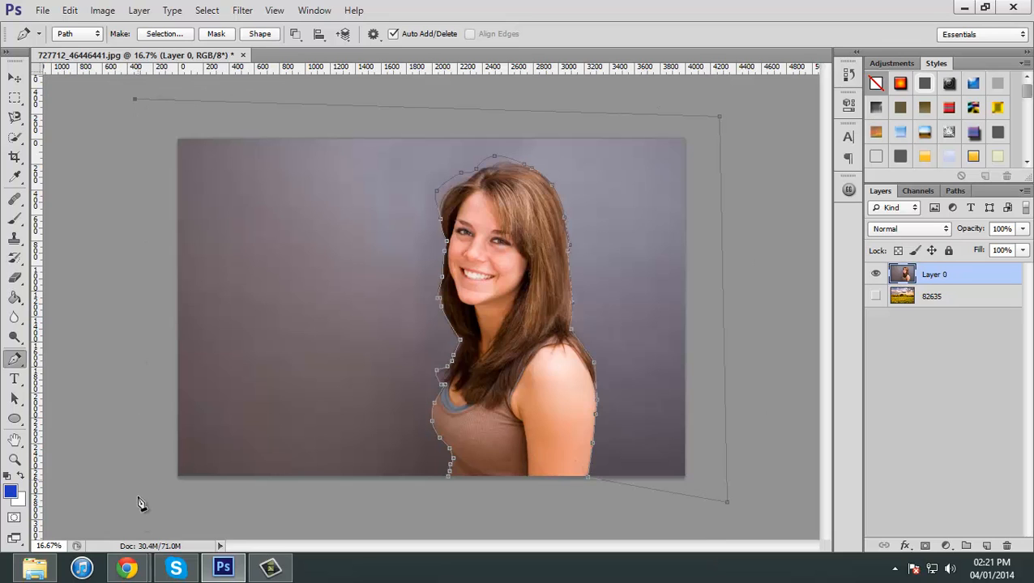
pyautogui.click(144, 526)
# Convert the closed path into a new anti-aliased selection with feather radius 0 and try deleting its contents
pyautogui.rightClick(384, 359)
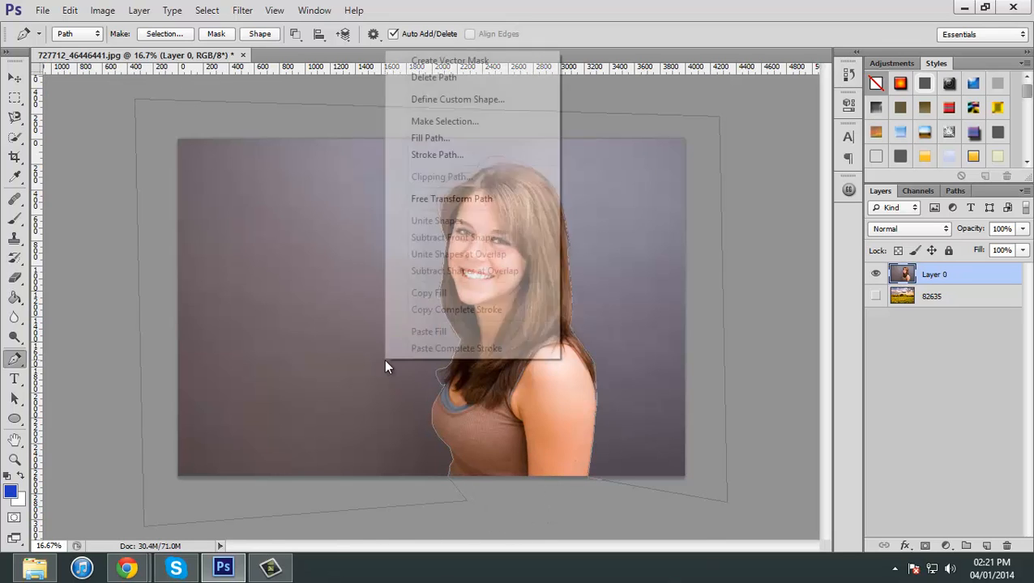
pyautogui.click(448, 121)
pyautogui.press('Return')
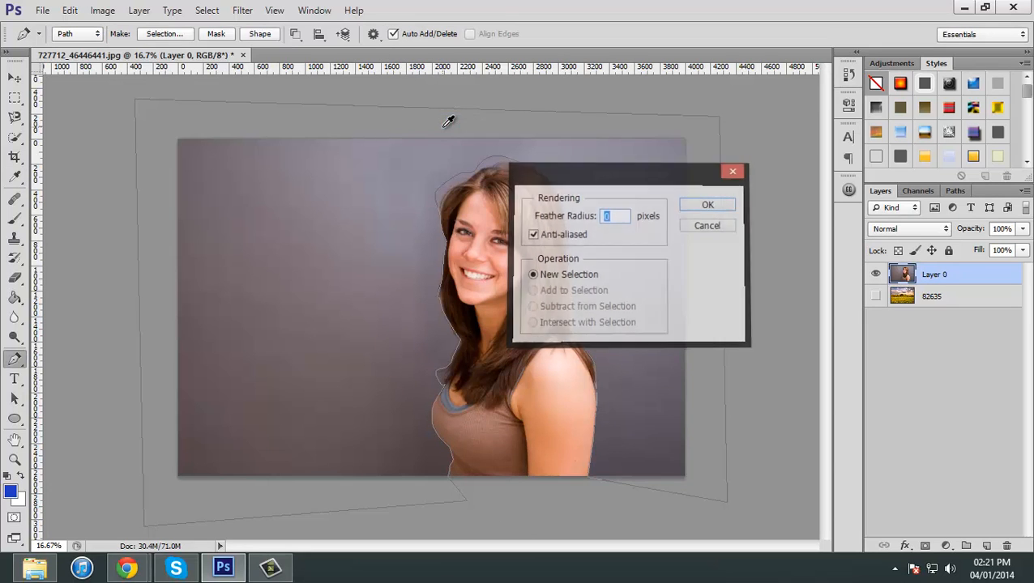
pyautogui.press('Delete')
pyautogui.hotkey('ctrl', 'z')
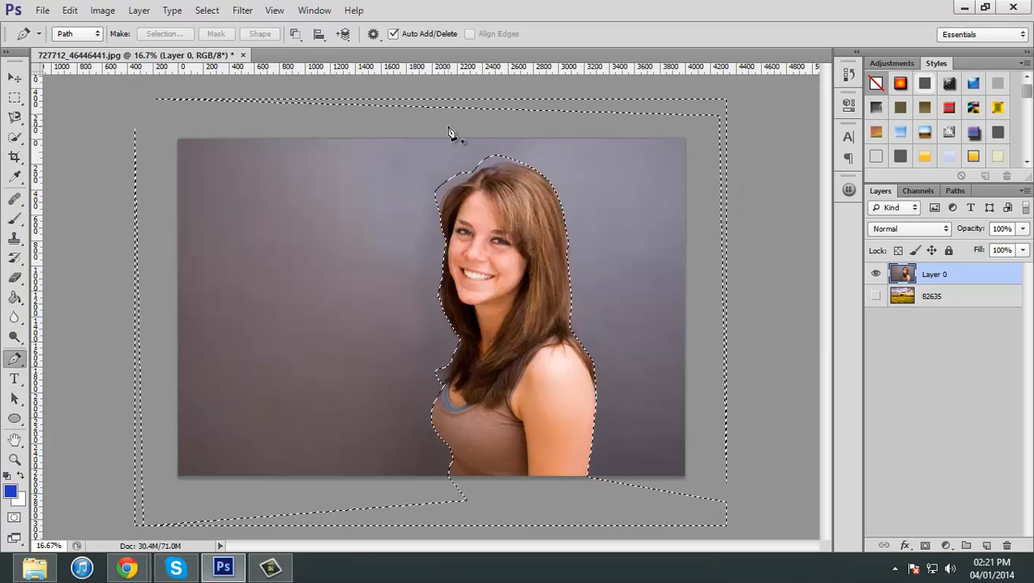
# Invert the selection to delete the grey backdrop from Layer 0, and show the 82635 landscape layer
pyautogui.hotkey('ctrl', 'shift', 'i')
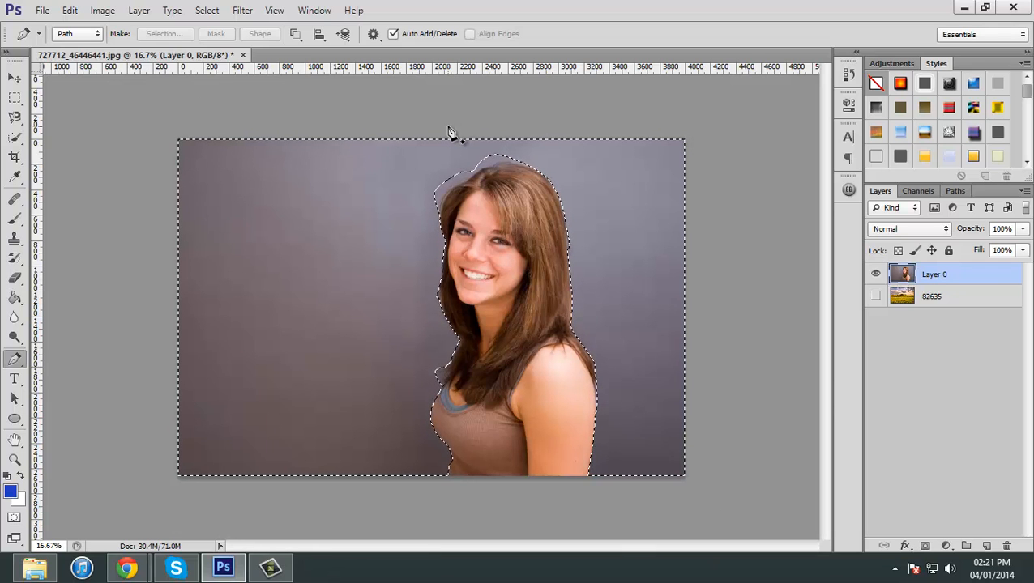
pyautogui.press('Delete')
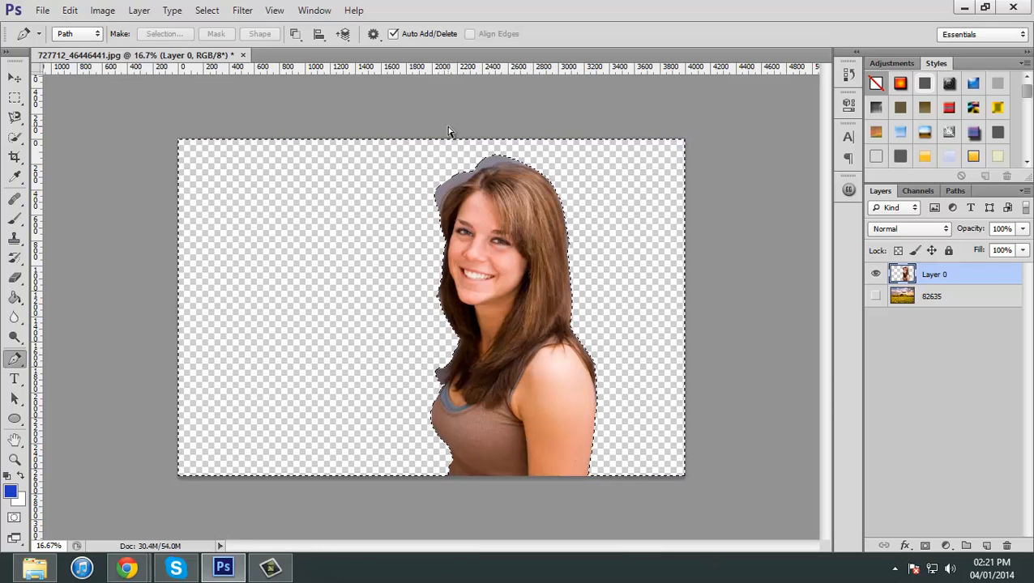
pyautogui.hotkey('ctrl', 'd')
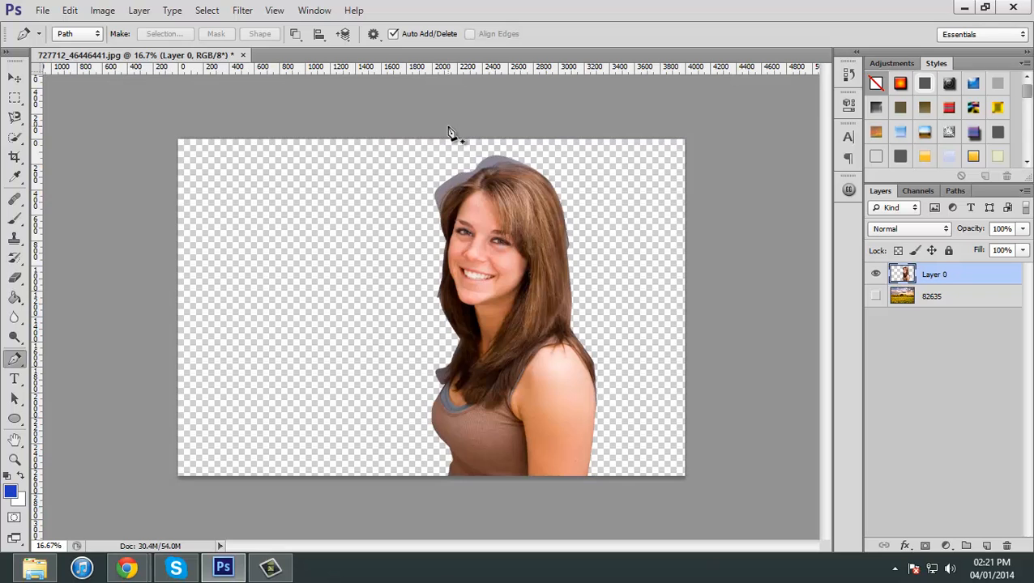
pyautogui.click(874, 296)
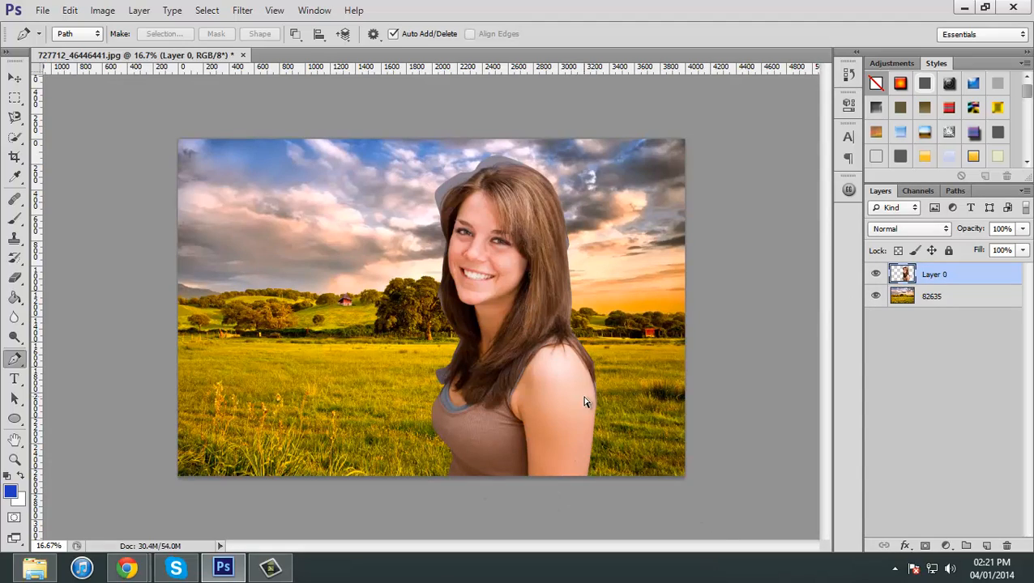
# Mark the pop-up mail notification as read, and delete the leftover grey area around the crown using the Magic Wand
pyautogui.hotkey('ctrl', '+')
pyautogui.hotkey('ctrl', '+')
pyautogui.hotkey('ctrl', '+')
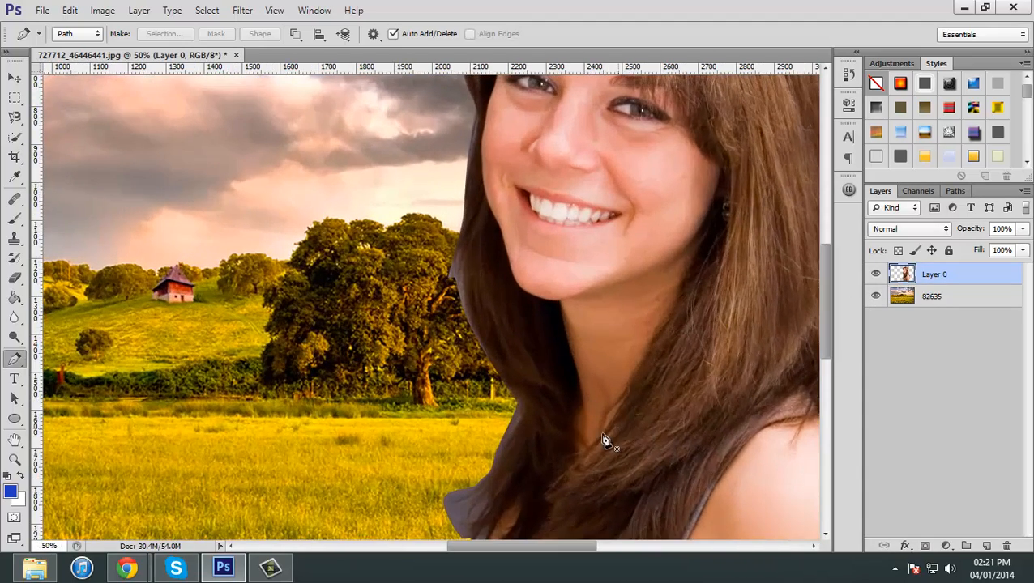
pyautogui.scroll(10, 604, 442)
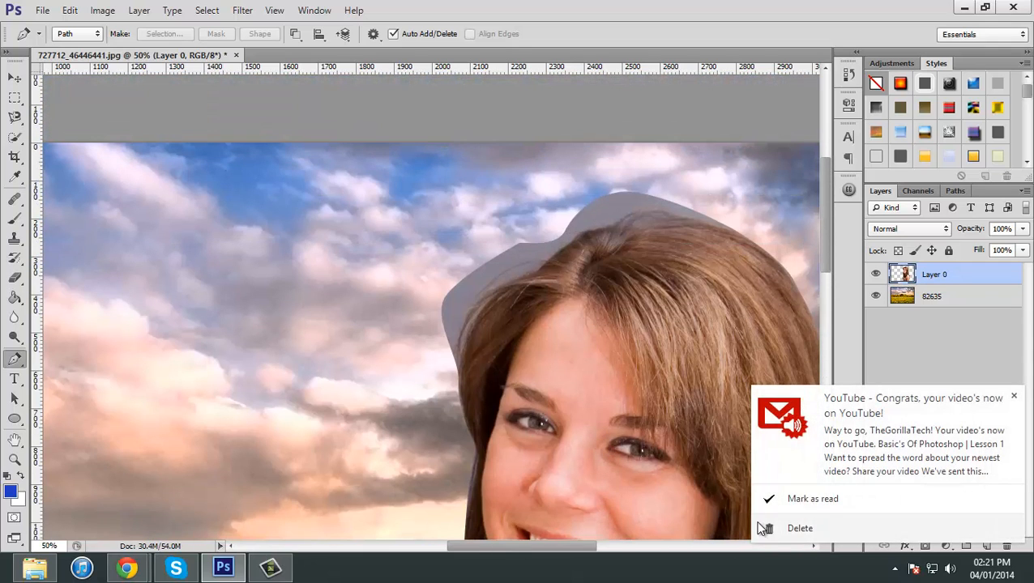
pyautogui.click(790, 501)
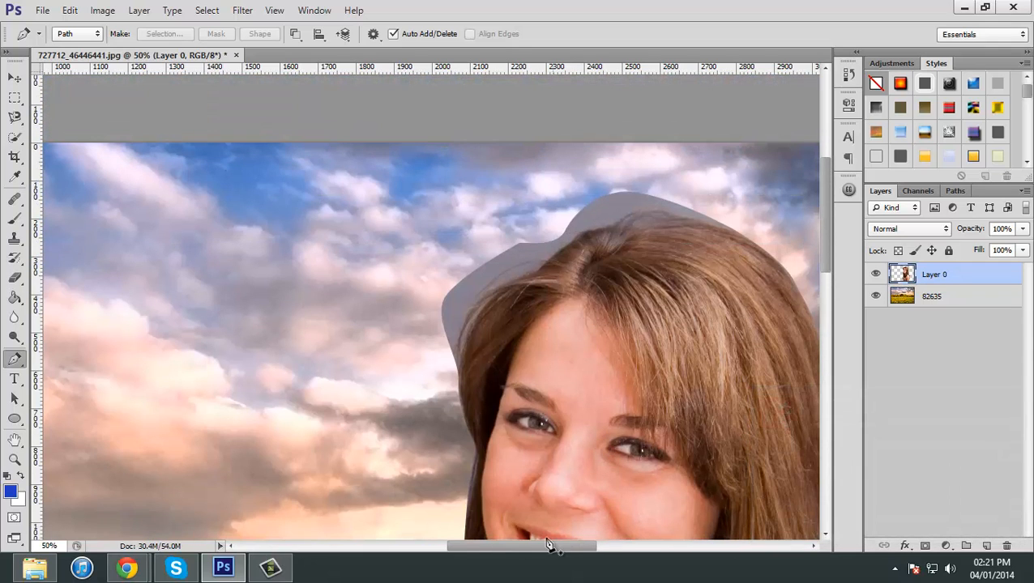
pyautogui.moveTo(547, 544); pyautogui.dragTo(555, 544)
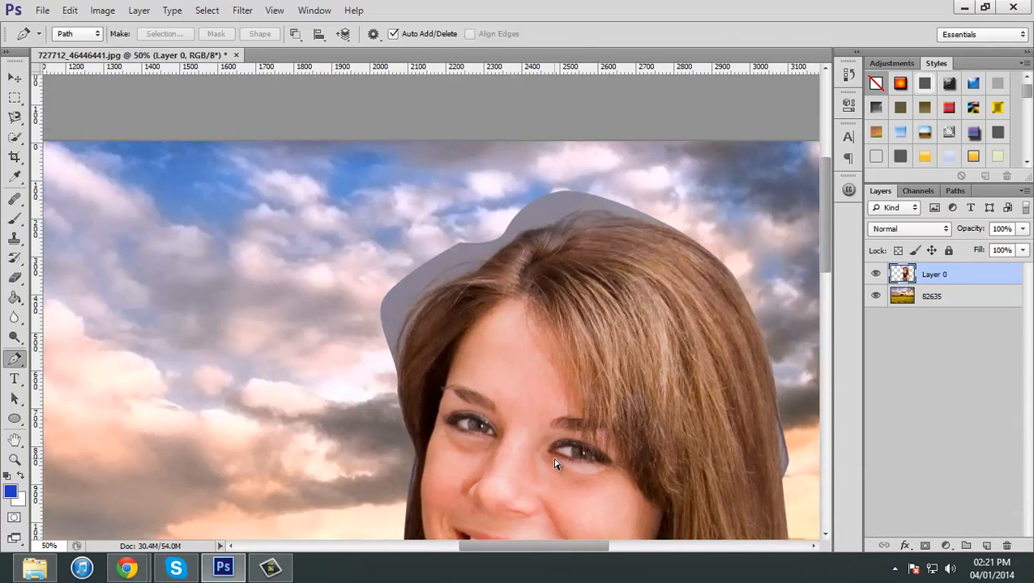
pyautogui.scroll(2, 556, 463)
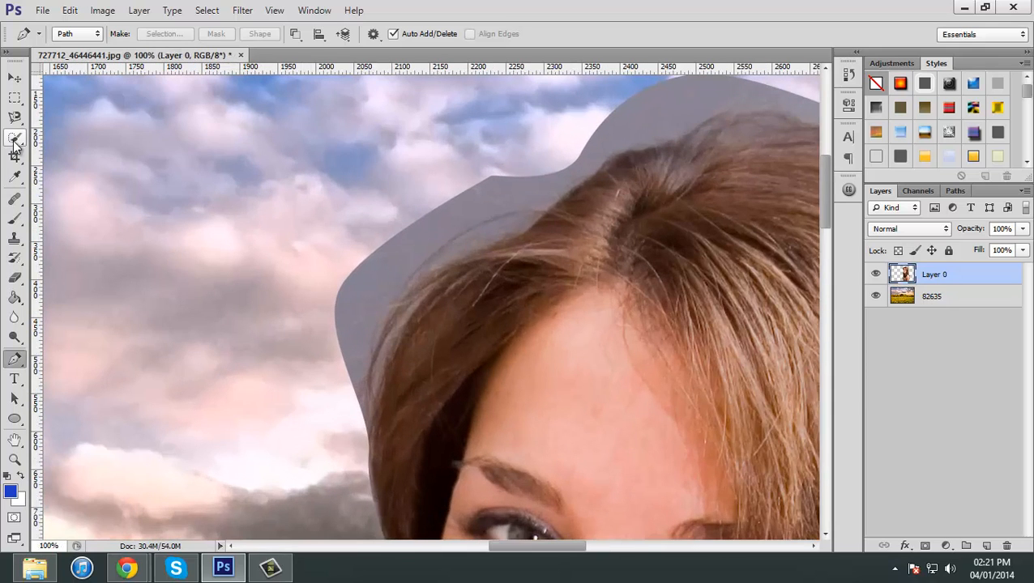
pyautogui.rightClick(14, 139)
pyautogui.click(81, 149)
pyautogui.click(360, 290)
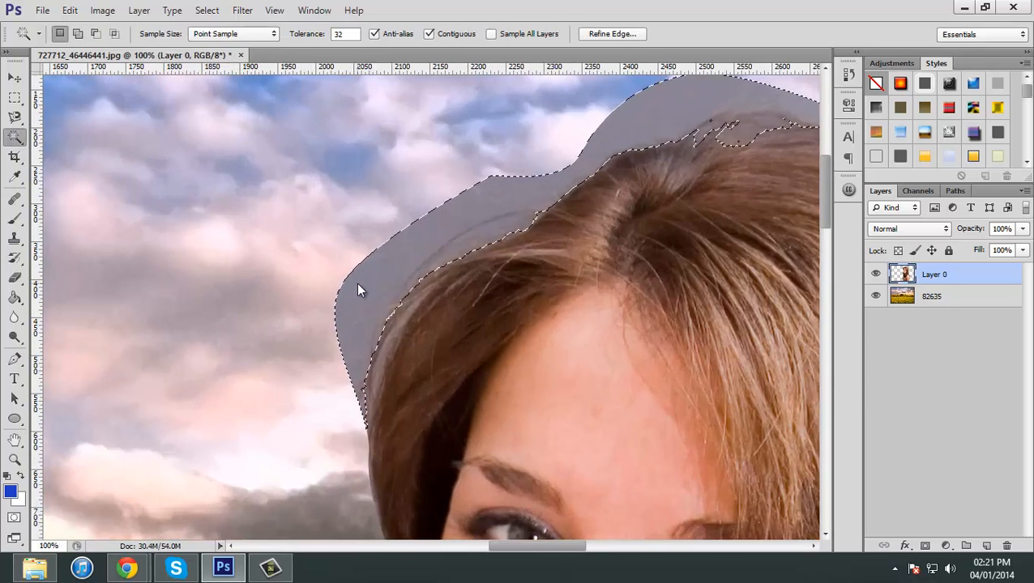
pyautogui.press('Delete')
pyautogui.moveTo(580, 549); pyautogui.dragTo(584, 543)
pyautogui.hotkey('ctrl', 'd')
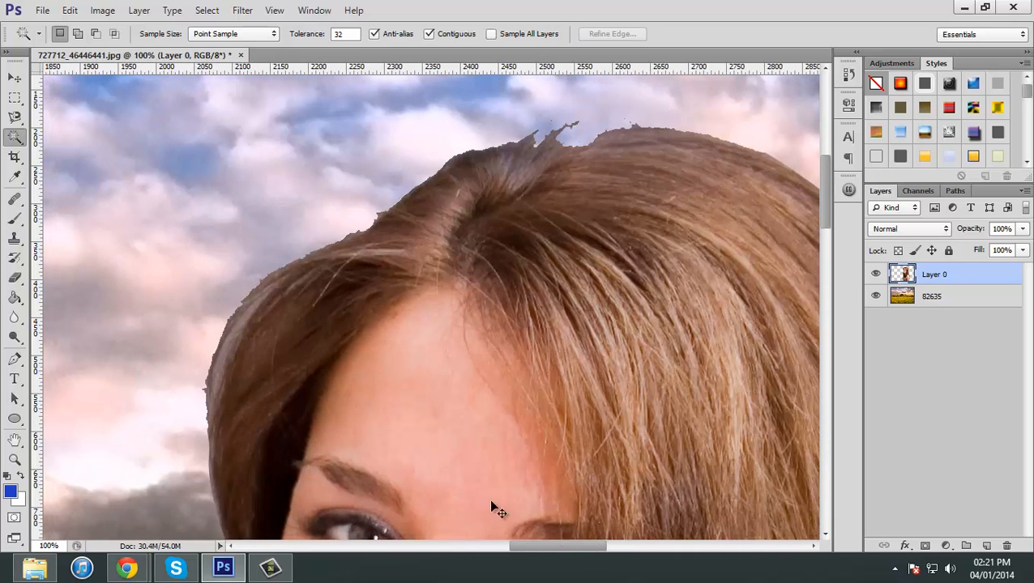
# Delete the grey sliver beside the outer hair edge at eye level using the Magic Wand, and deselect
pyautogui.moveTo(576, 548); pyautogui.dragTo(619, 541)
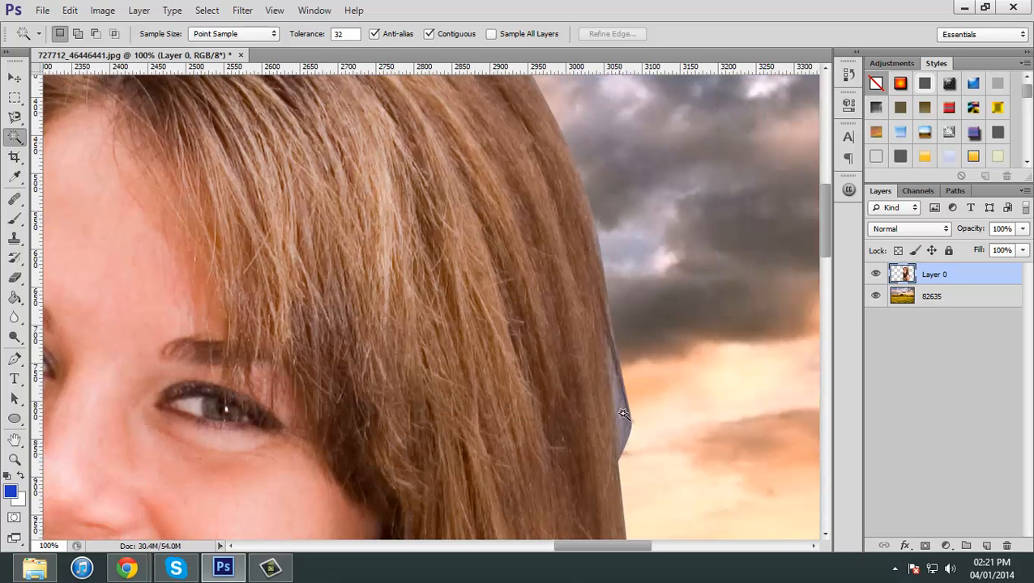
pyautogui.click(622, 414)
pyautogui.press('Delete')
pyautogui.hotkey('ctrl', 'd')
pyautogui.scroll(-3, 632, 442)
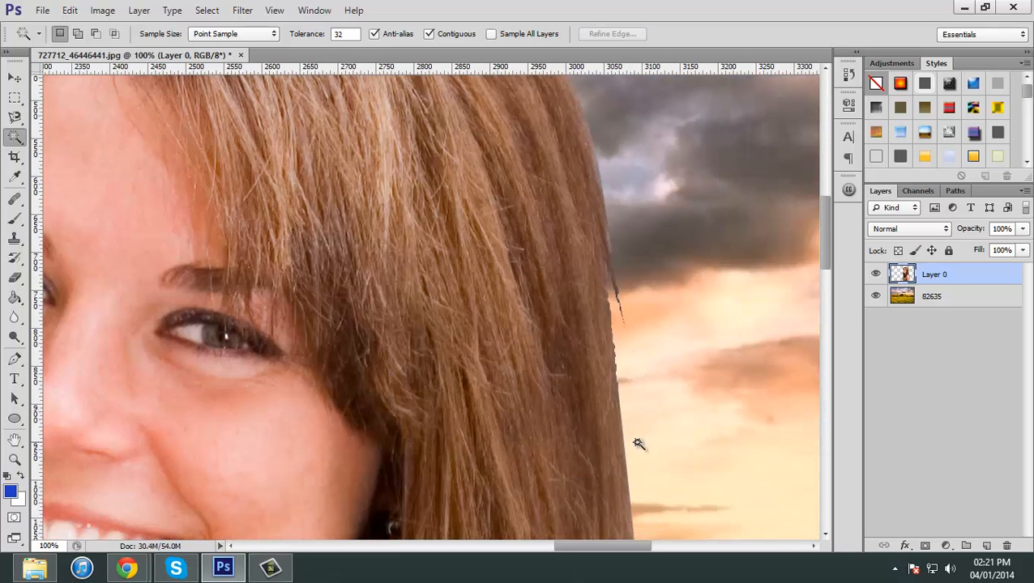
# Delete the thin grey fringe along the hair that falls over the shoulder using the Magic Wand, and deselect
pyautogui.scroll(-20, 639, 443)
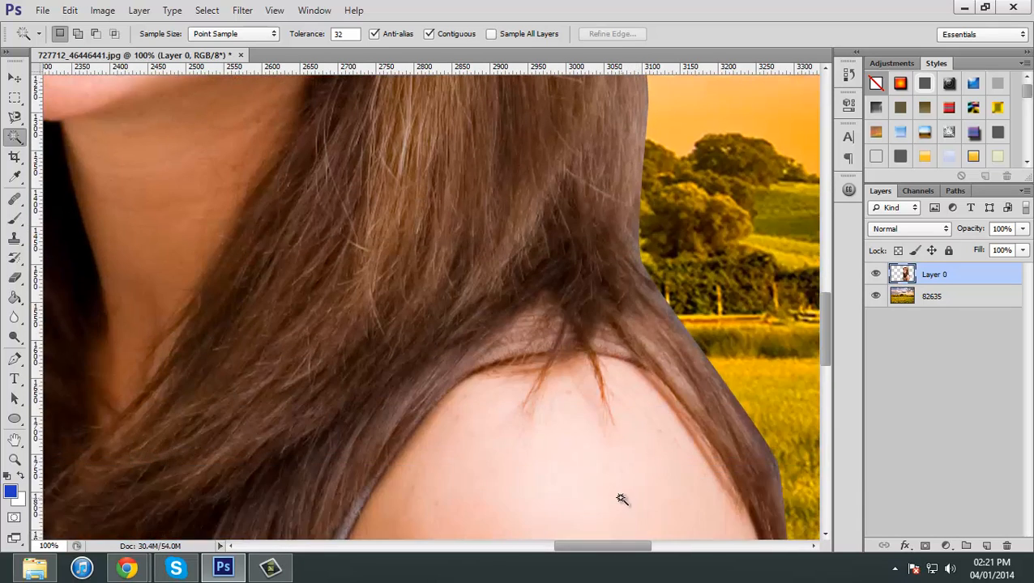
pyautogui.scroll(-3, 621, 498)
pyautogui.moveTo(636, 544); pyautogui.dragTo(658, 548)
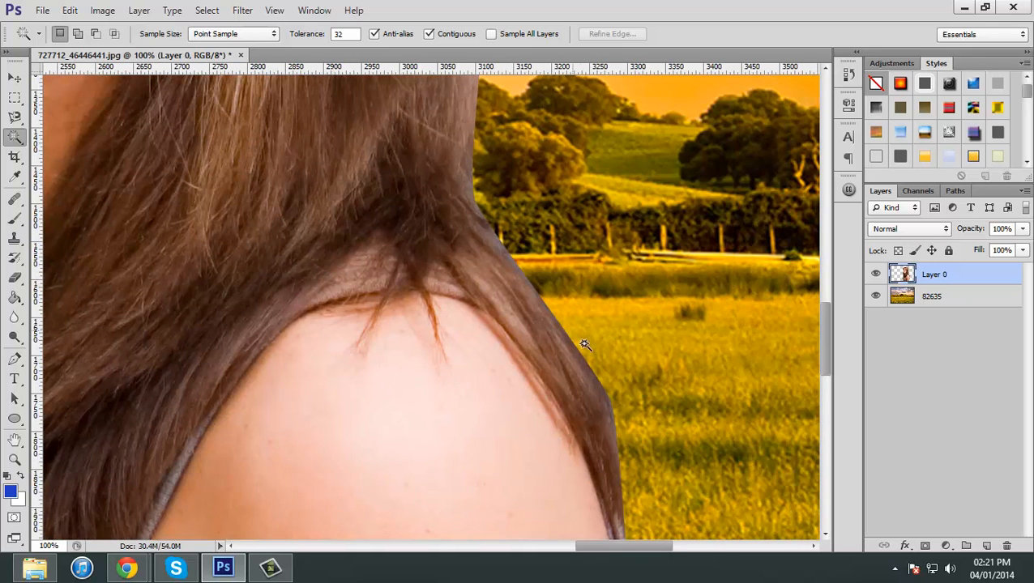
pyautogui.click(611, 401)
pyautogui.press('Delete')
pyautogui.hotkey('ctrl', 'd')
pyautogui.scroll(-8, 620, 429)
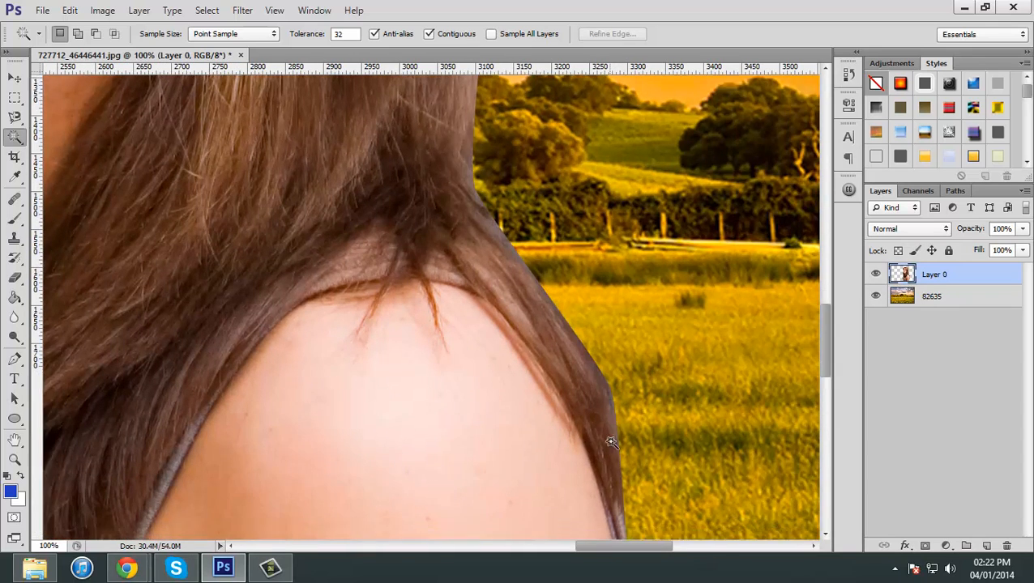
# Try to select the grey patch beside the hair tips above the neckline with the Magic Wand
pyautogui.scroll(-5, 626, 452)
pyautogui.moveTo(585, 547); pyautogui.dragTo(508, 546)
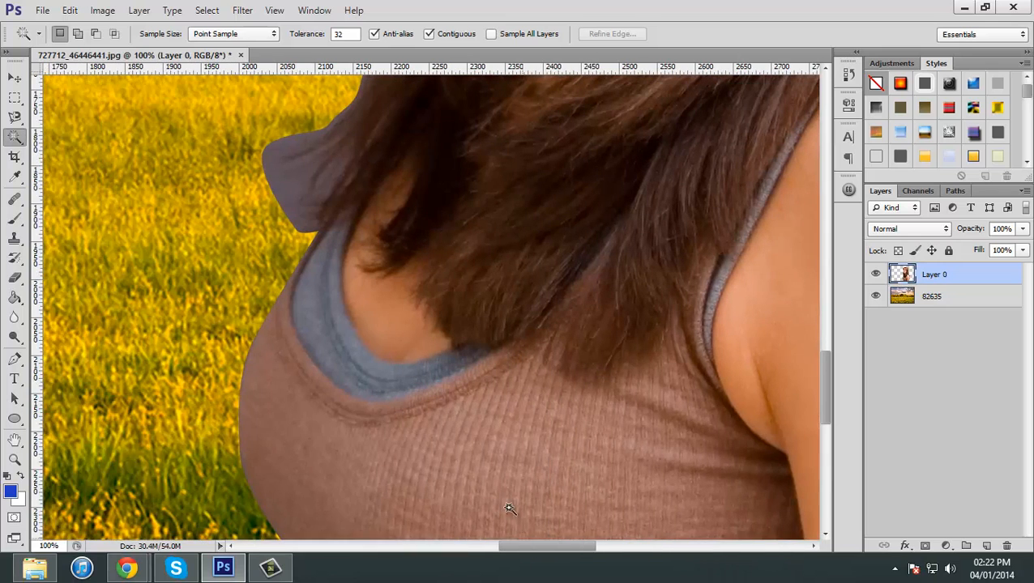
pyautogui.scroll(4, 337, 289)
pyautogui.scroll(3, 337, 290)
pyautogui.click(278, 329)
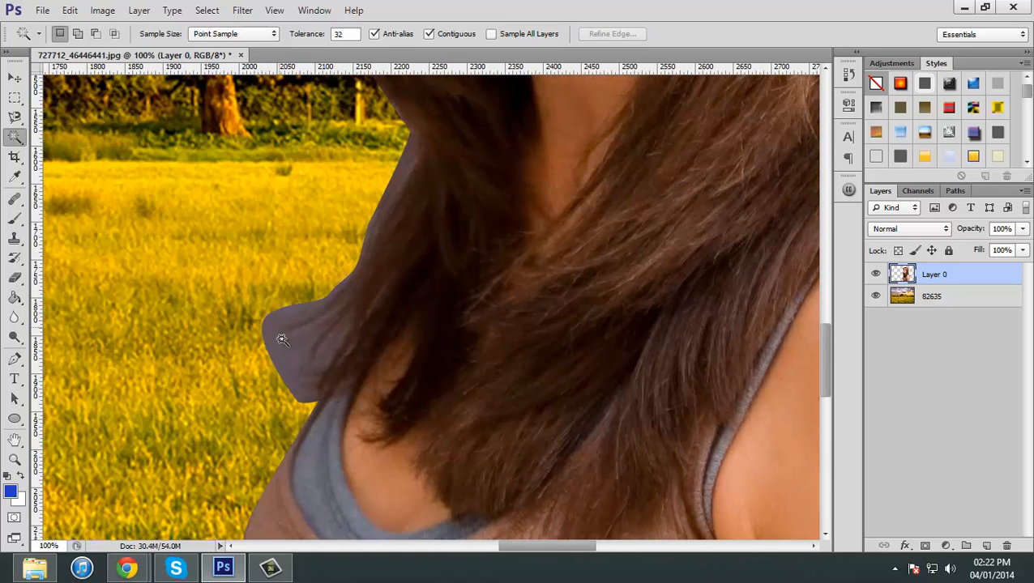
pyautogui.hotkey('ctrl', 'd')
# Erase the protruding grey fringe on the outer hair edge beside the chin with a 35-pixel Eraser brush
pyautogui.click(14, 277)
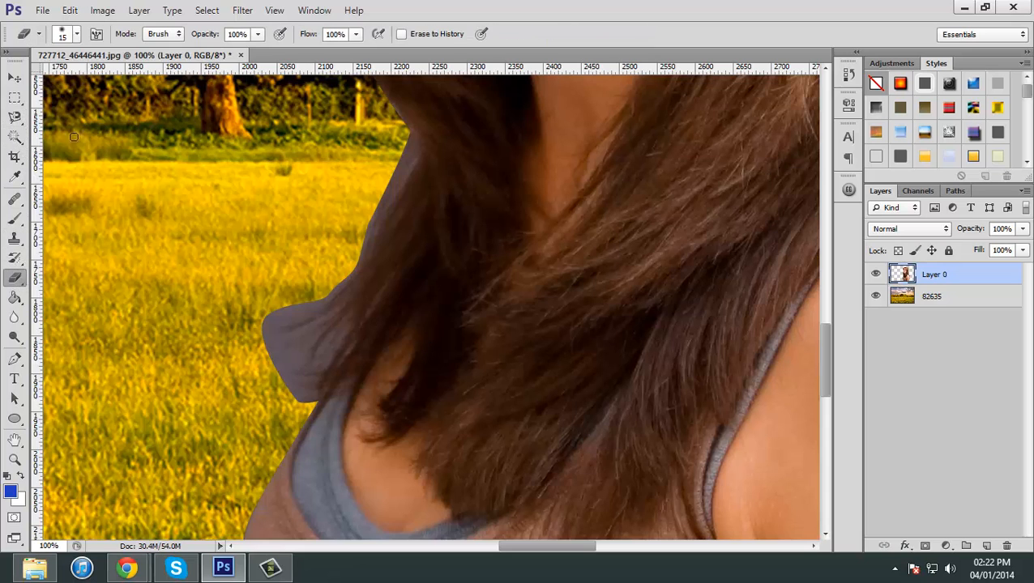
pyautogui.click(77, 33)
pyautogui.click(77, 33)
pyautogui.scroll(10, 240, 236)
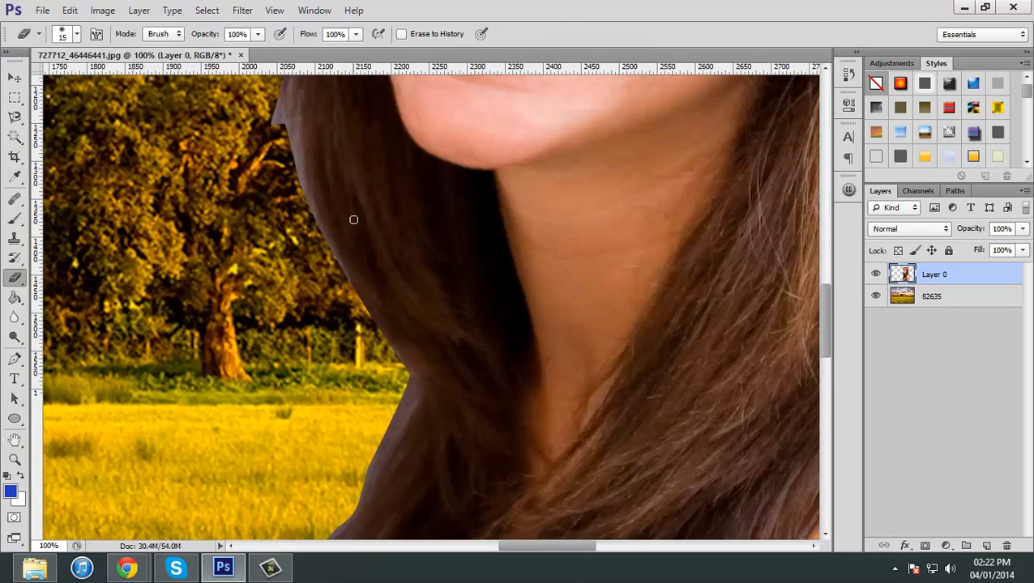
pyautogui.scroll(4, 353, 220)
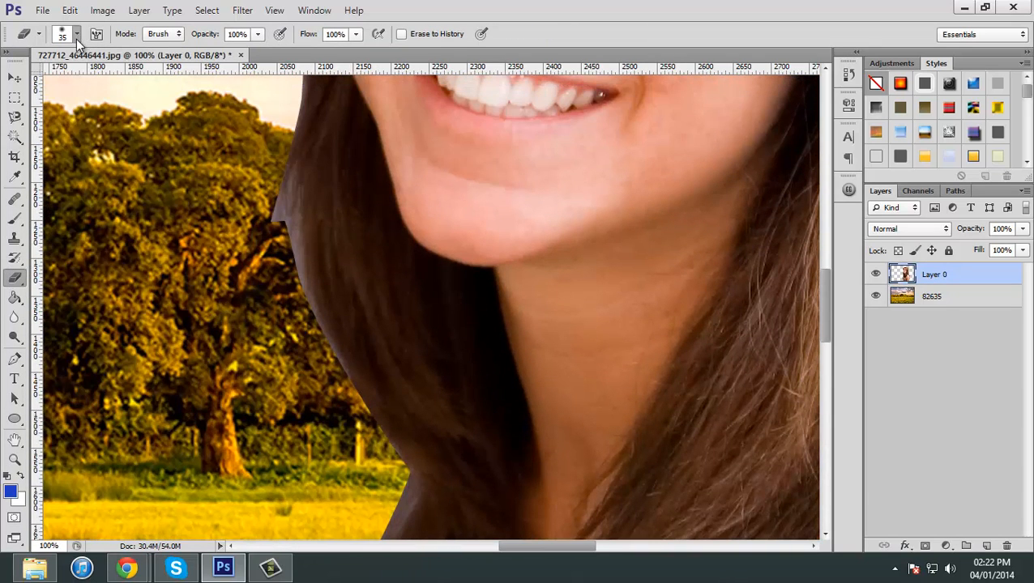
pyautogui.click(77, 34)
pyautogui.click(597, 3)
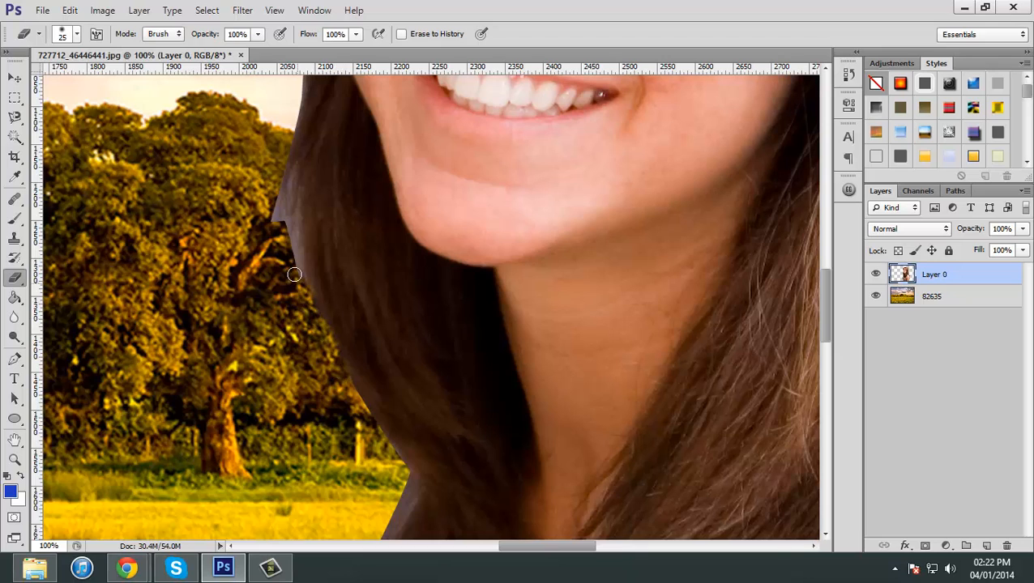
pyautogui.press(']')
pyautogui.scroll(3, 292, 280)
pyautogui.moveTo(284, 251)
pyautogui.mouseDown()
pyautogui.moveTo(288, 373)
pyautogui.moveTo(295, 341)
pyautogui.moveTo(270, 272)
pyautogui.mouseUp()
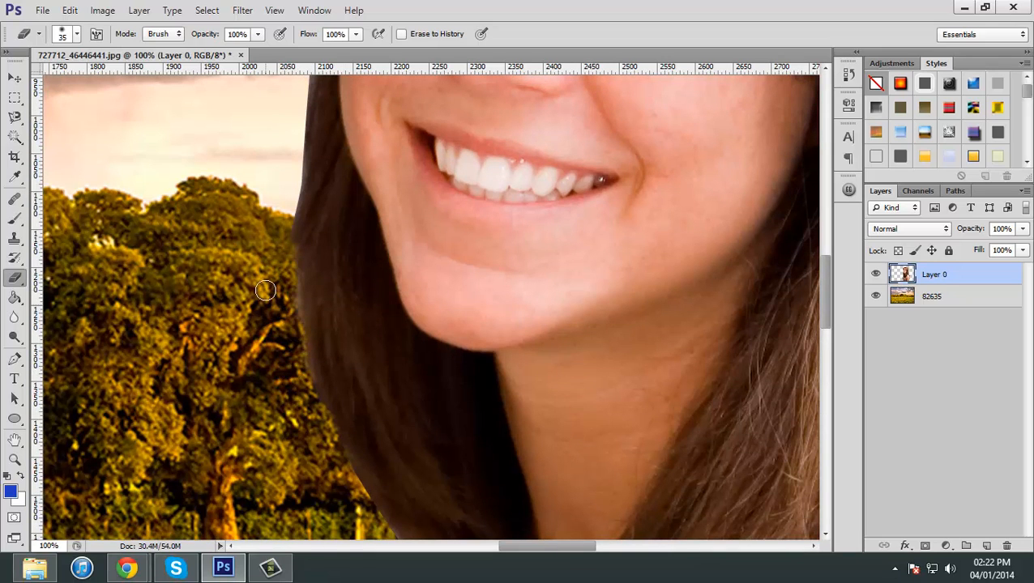
# Erase the leftover fringe along the outer hair edge beside the cheek and mouth with a 25-pixel Eraser brush
pyautogui.scroll(9, 266, 290)
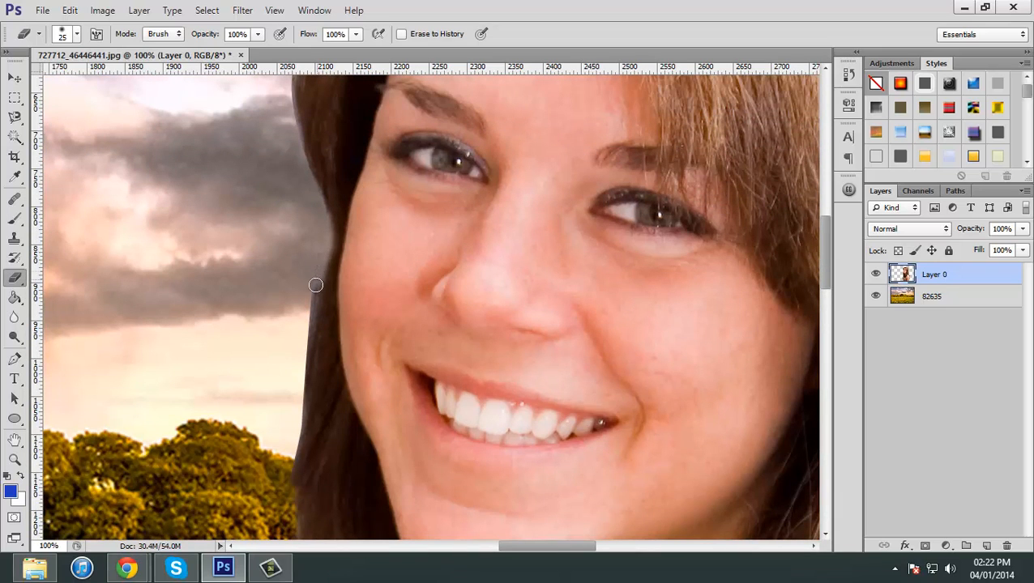
pyautogui.moveTo(316, 285); pyautogui.dragTo(308, 309)
pyautogui.scroll(-1, 318, 301)
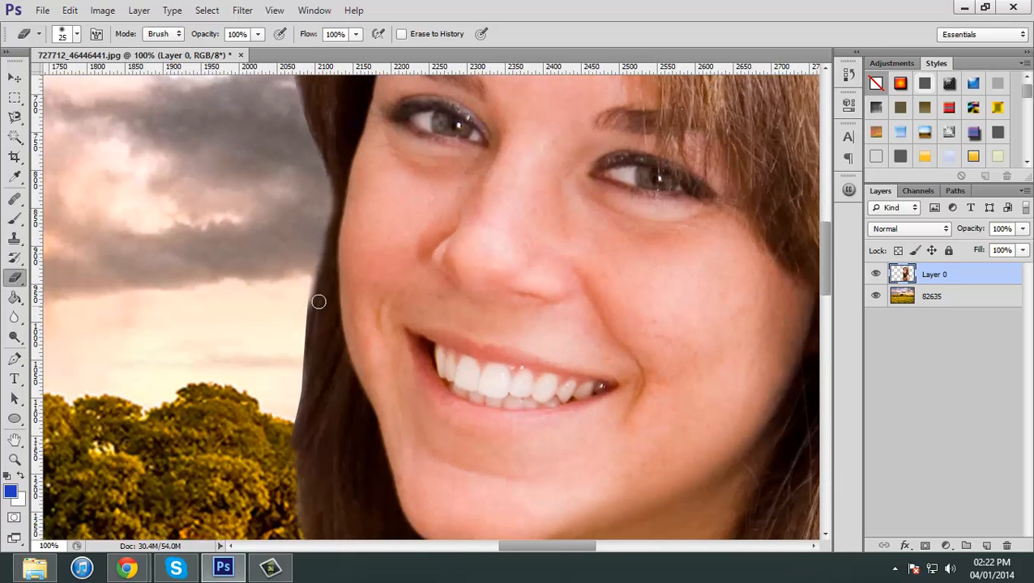
pyautogui.moveTo(309, 274); pyautogui.dragTo(291, 391)
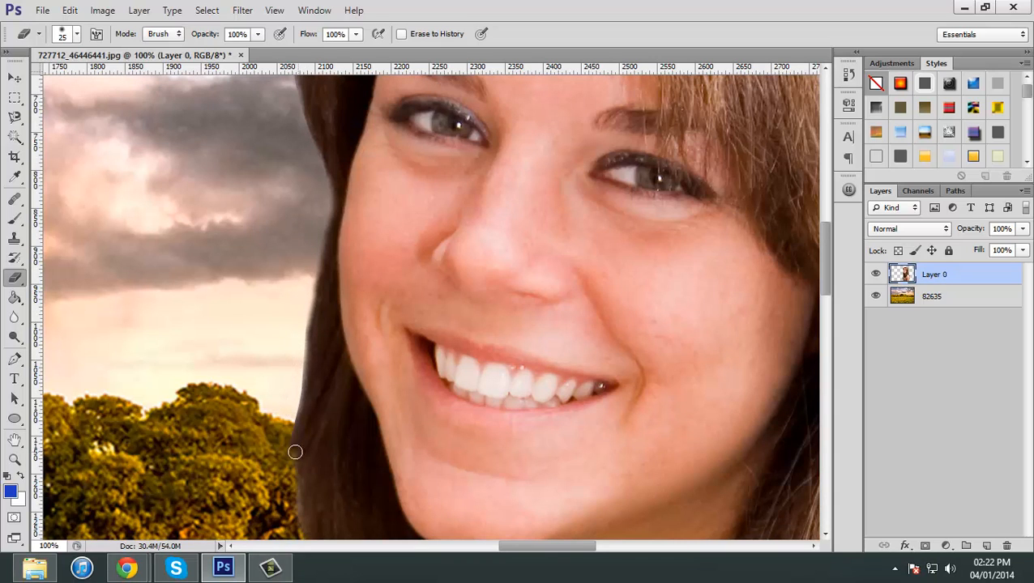
pyautogui.moveTo(287, 429); pyautogui.dragTo(302, 339)
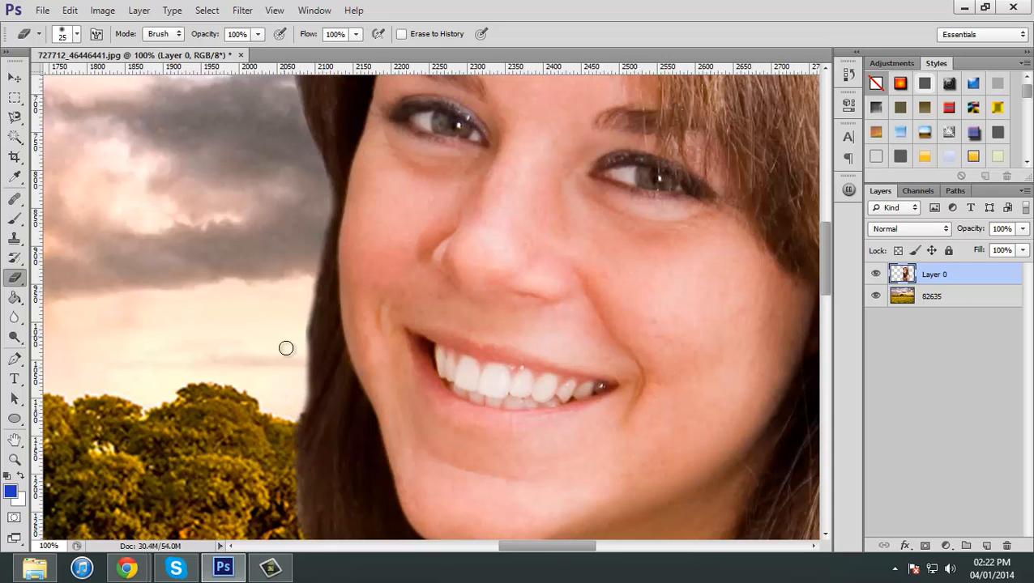
pyautogui.scroll(-3, 281, 317)
pyautogui.scroll(-2, 281, 316)
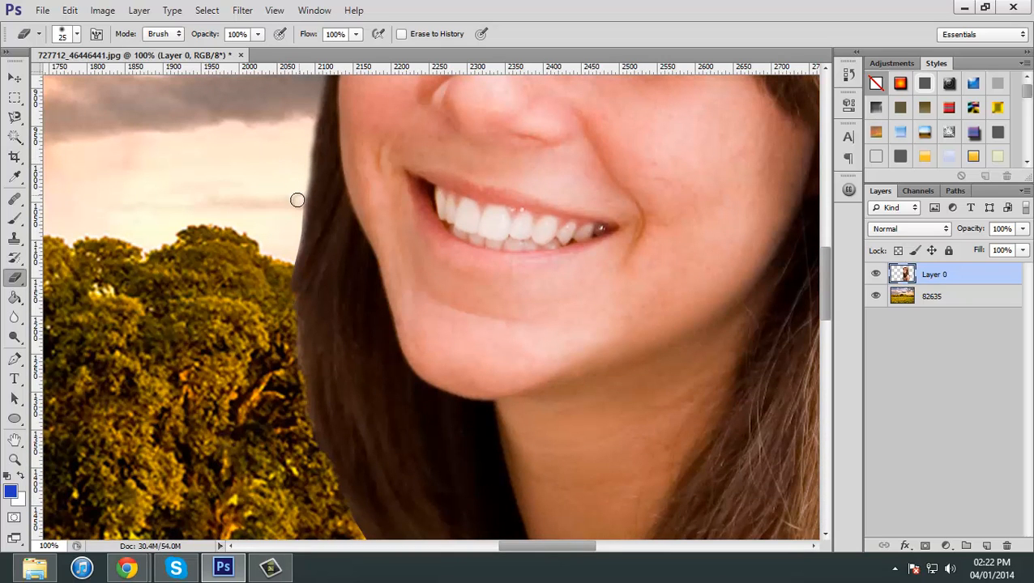
pyautogui.moveTo(301, 198); pyautogui.dragTo(301, 203)
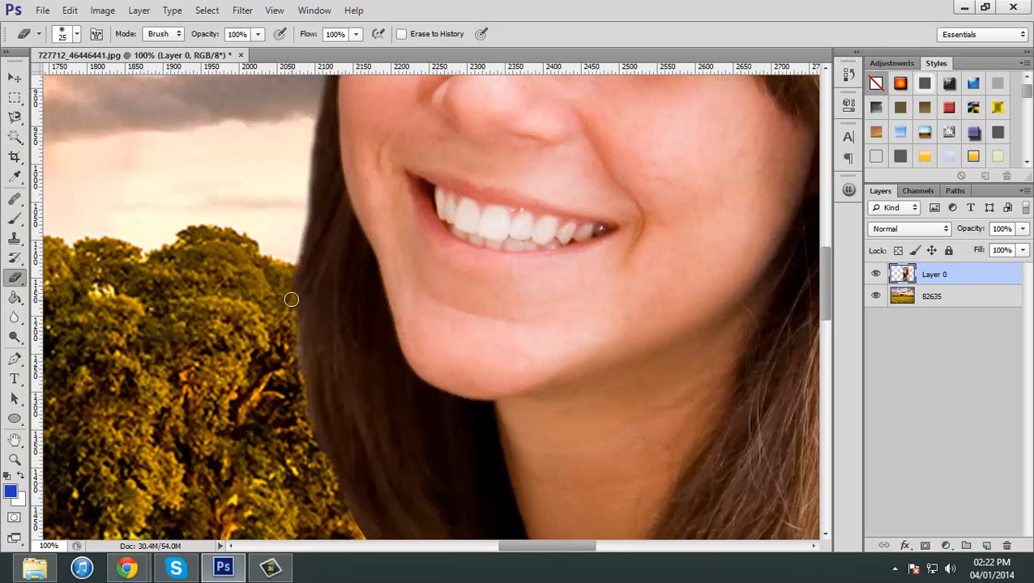
pyautogui.moveTo(290, 296); pyautogui.dragTo(291, 199)
# Smooth the jagged hair outline from the parting down past the forehead with the Eraser, using 25- and then 45-pixel brushes
pyautogui.scroll(5, 290, 199)
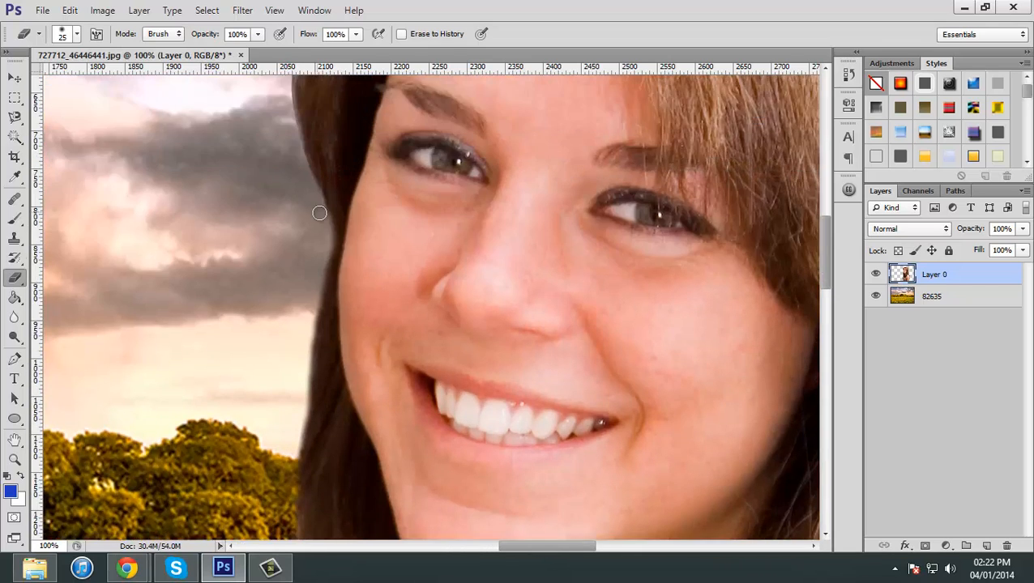
pyautogui.scroll(4, 319, 235)
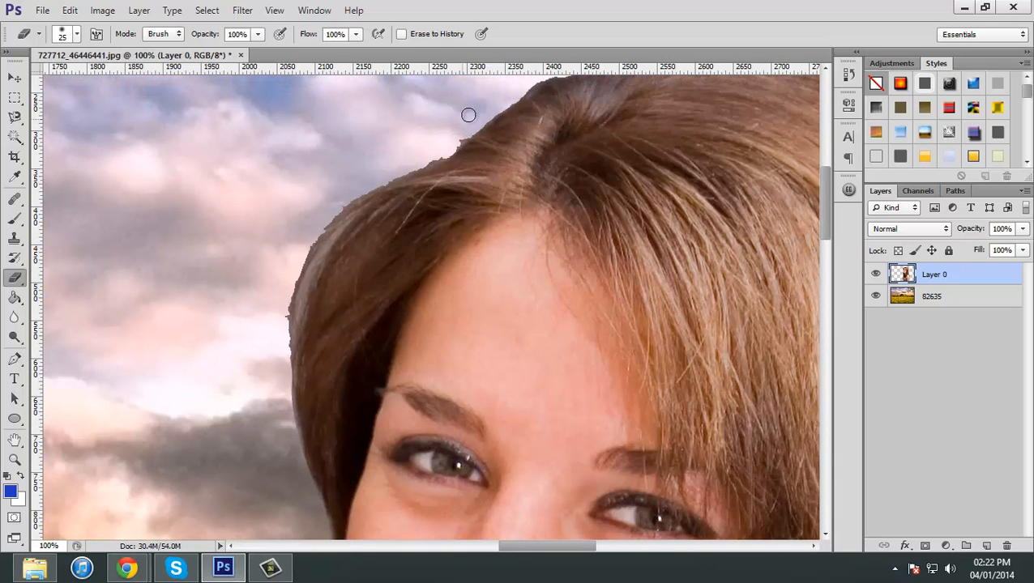
pyautogui.moveTo(493, 115); pyautogui.dragTo(437, 155)
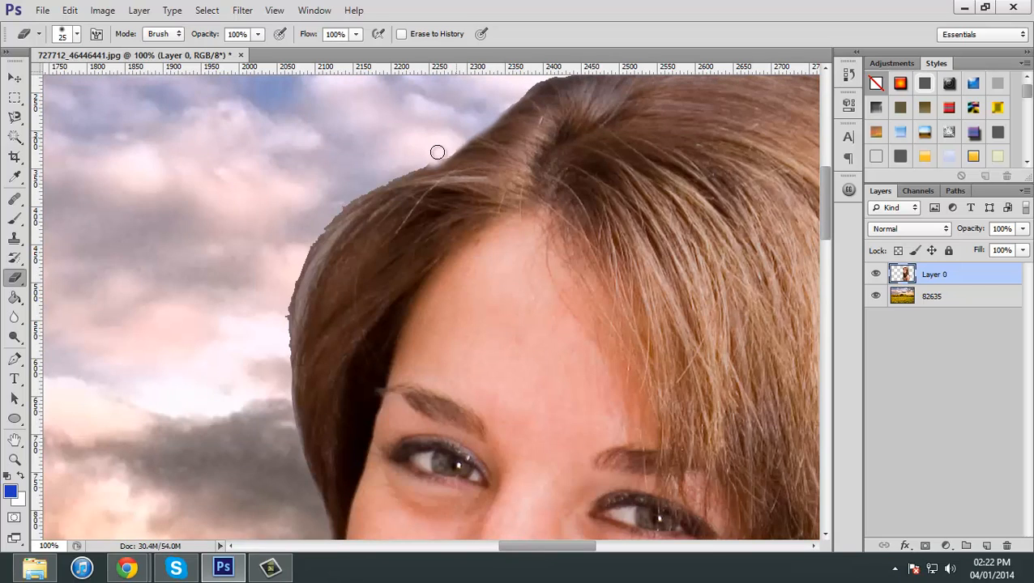
pyautogui.moveTo(425, 164); pyautogui.dragTo(284, 250)
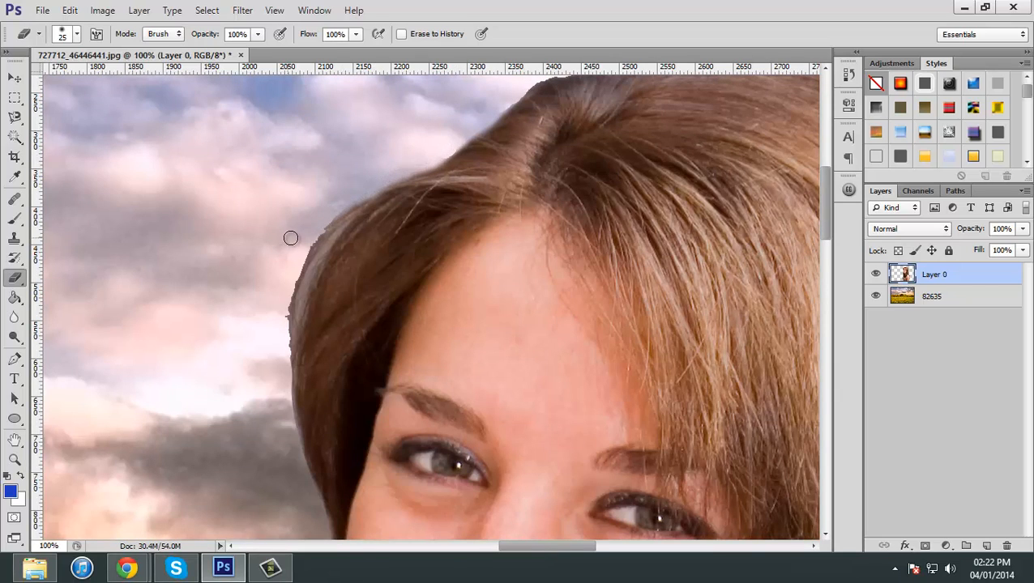
pyautogui.press(']')
pyautogui.press(']')
pyautogui.moveTo(339, 205)
pyautogui.mouseDown()
pyautogui.moveTo(288, 289)
pyautogui.moveTo(314, 223)
pyautogui.moveTo(265, 302)
pyautogui.moveTo(304, 255)
pyautogui.moveTo(281, 318)
pyautogui.moveTo(287, 291)
pyautogui.moveTo(273, 303)
pyautogui.moveTo(281, 358)
pyautogui.moveTo(258, 406)
pyautogui.mouseUp()
# Erase the stray grey tufts and rough edge across the top of the head with 45- and then 30-pixel Eraser brushes
pyautogui.scroll(4, 311, 311)
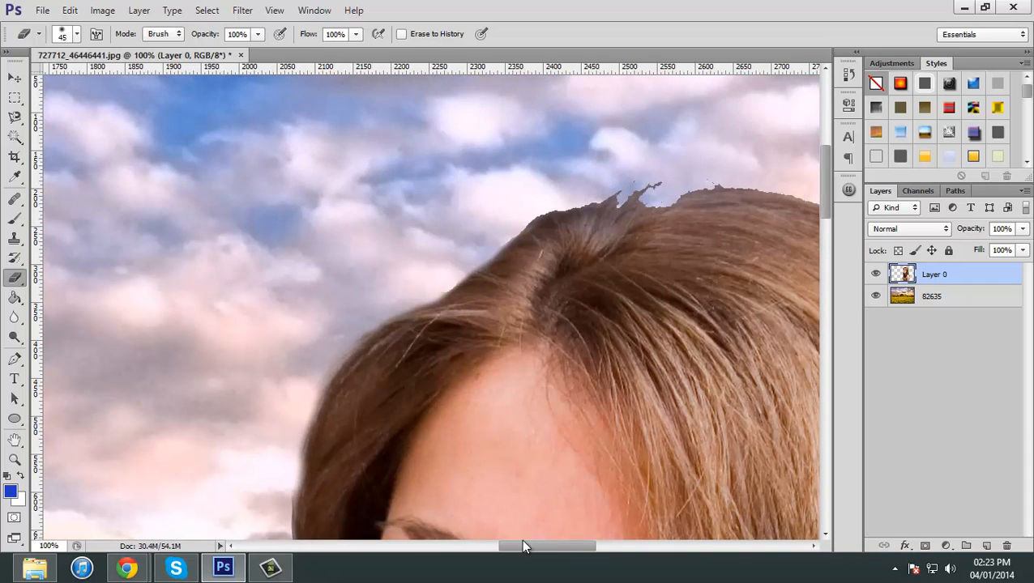
pyautogui.moveTo(522, 547); pyautogui.dragTo(539, 547)
pyautogui.moveTo(685, 171)
pyautogui.mouseDown()
pyautogui.moveTo(664, 185)
pyautogui.moveTo(509, 186)
pyautogui.mouseUp()
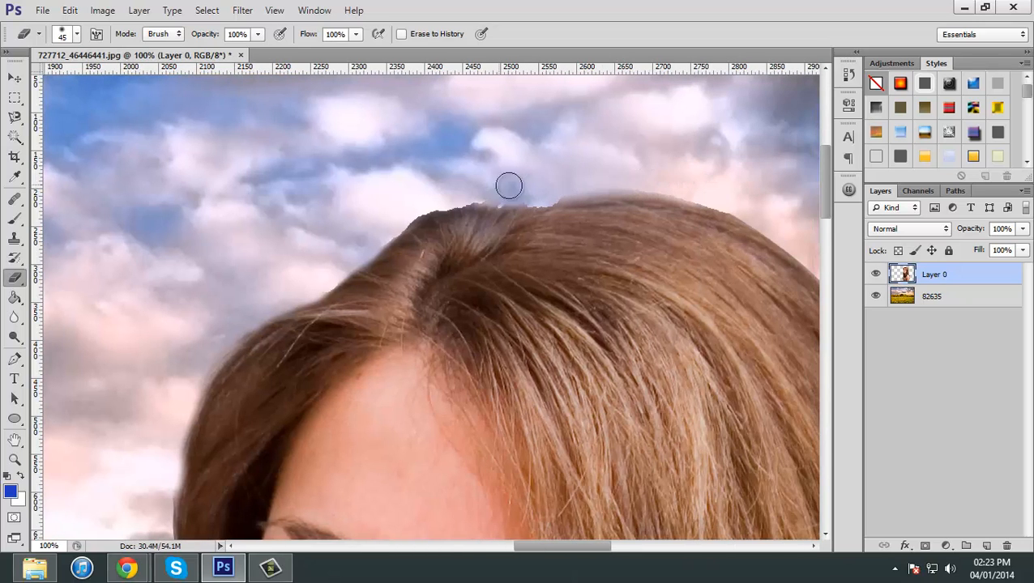
pyautogui.press('[')
pyautogui.press('[')
pyautogui.press('[')
pyautogui.moveTo(398, 224)
pyautogui.mouseDown()
pyautogui.moveTo(434, 207)
pyautogui.moveTo(555, 190)
pyautogui.moveTo(595, 191)
pyautogui.moveTo(542, 198)
pyautogui.moveTo(648, 182)
pyautogui.moveTo(681, 193)
pyautogui.mouseUp()
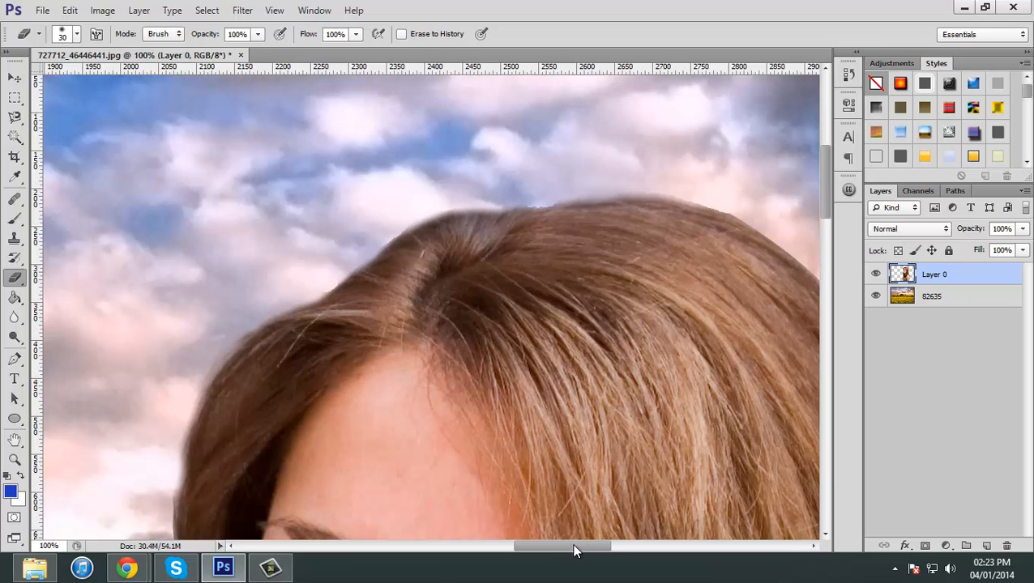
# Erase the fringe and stray strand along the long-haired side of the head, from crown past eye level, with the 30-pixel Eraser
pyautogui.moveTo(574, 551); pyautogui.dragTo(616, 549)
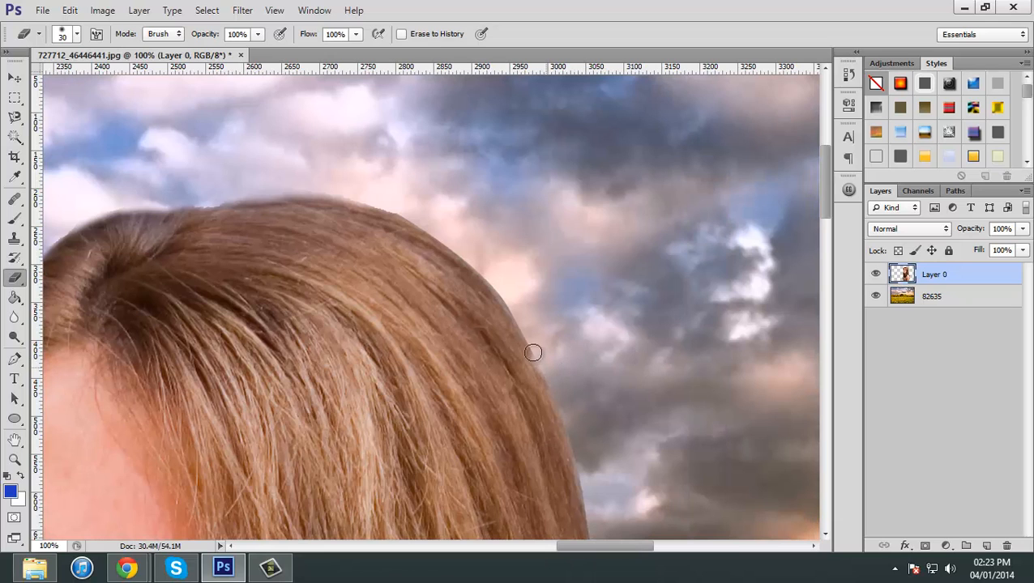
pyautogui.moveTo(532, 353)
pyautogui.mouseDown()
pyautogui.moveTo(498, 299)
pyautogui.moveTo(416, 217)
pyautogui.moveTo(353, 196)
pyautogui.moveTo(231, 185)
pyautogui.mouseUp()
pyautogui.scroll(-5, 718, 405)
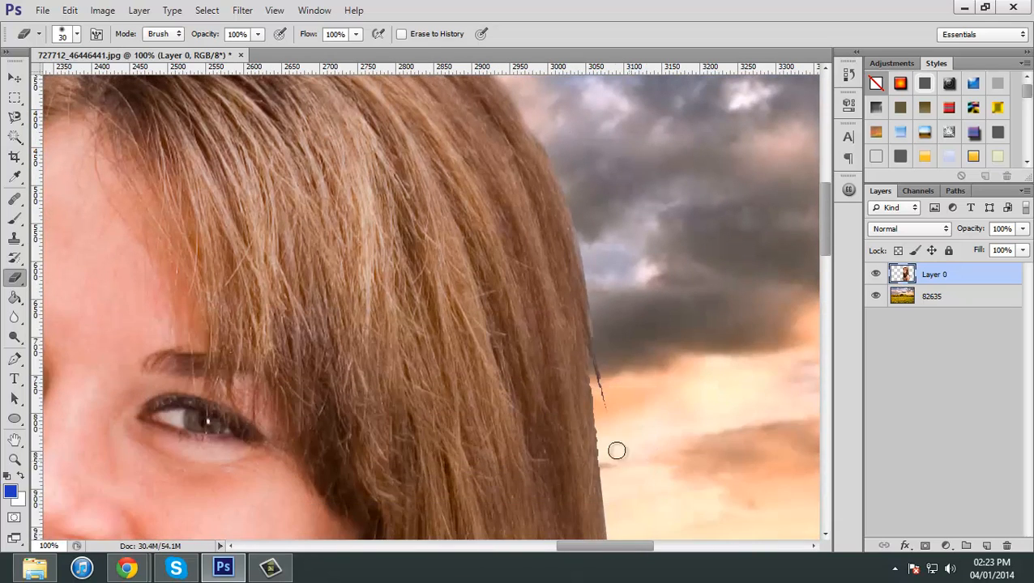
pyautogui.moveTo(617, 450)
pyautogui.mouseDown()
pyautogui.moveTo(596, 369)
pyautogui.moveTo(601, 293)
pyautogui.moveTo(624, 238)
pyautogui.mouseUp()
pyautogui.scroll(-5, 695, 401)
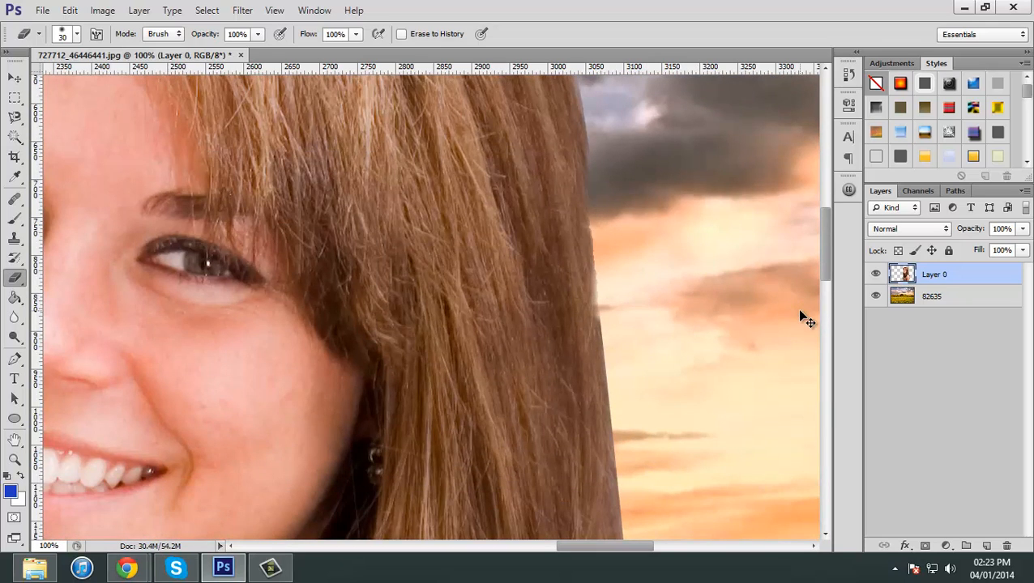
# Erase the grey patch beside the hair tips above the neckline with a 50-pixel Eraser brush
pyautogui.hotkey('ctrl', '0')
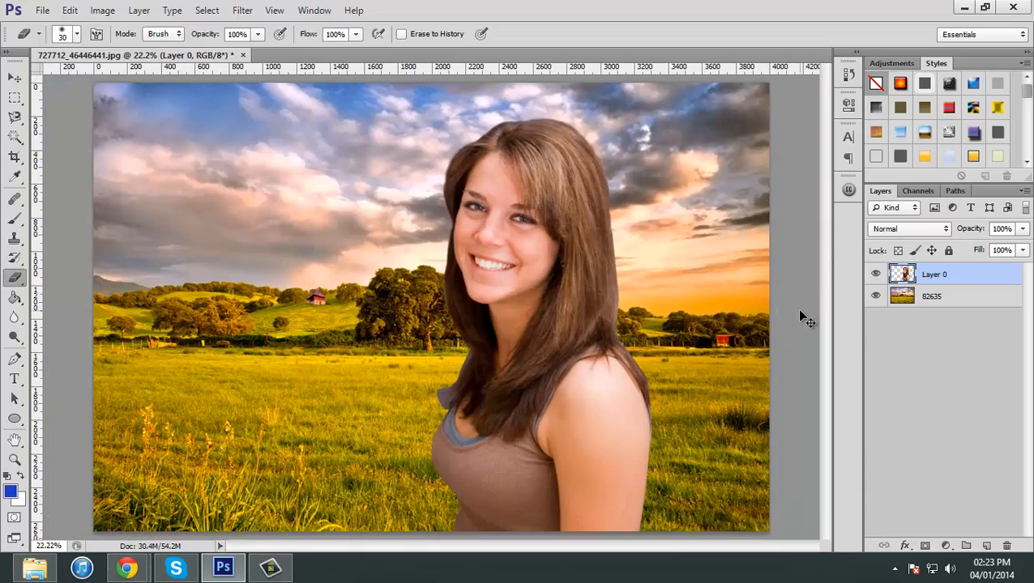
pyautogui.hotkey('ctrl', '+')
pyautogui.hotkey('ctrl', '+')
pyautogui.hotkey('ctrl', '+')
pyautogui.hotkey('ctrl', '+')
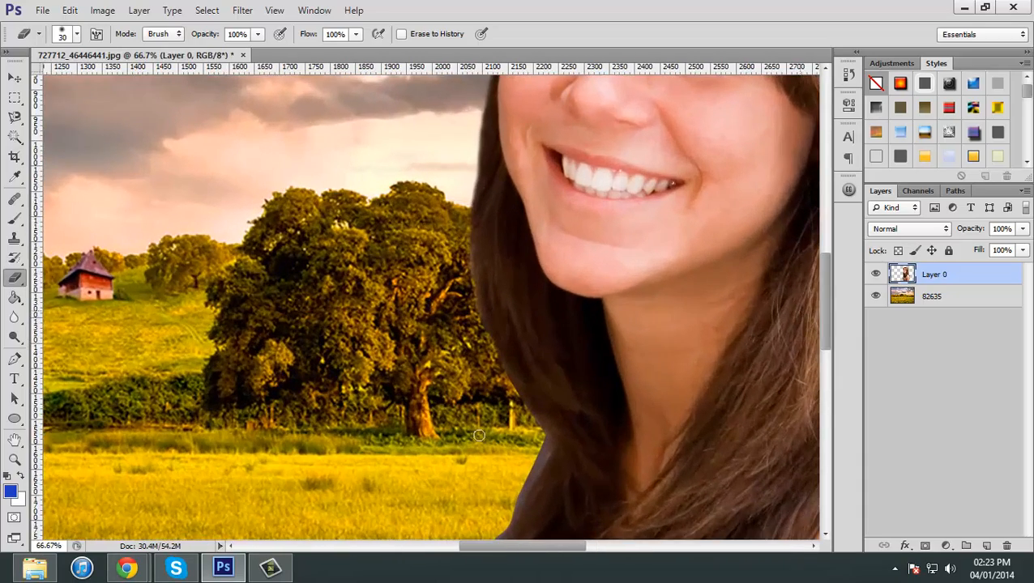
pyautogui.scroll(-5, 414, 386)
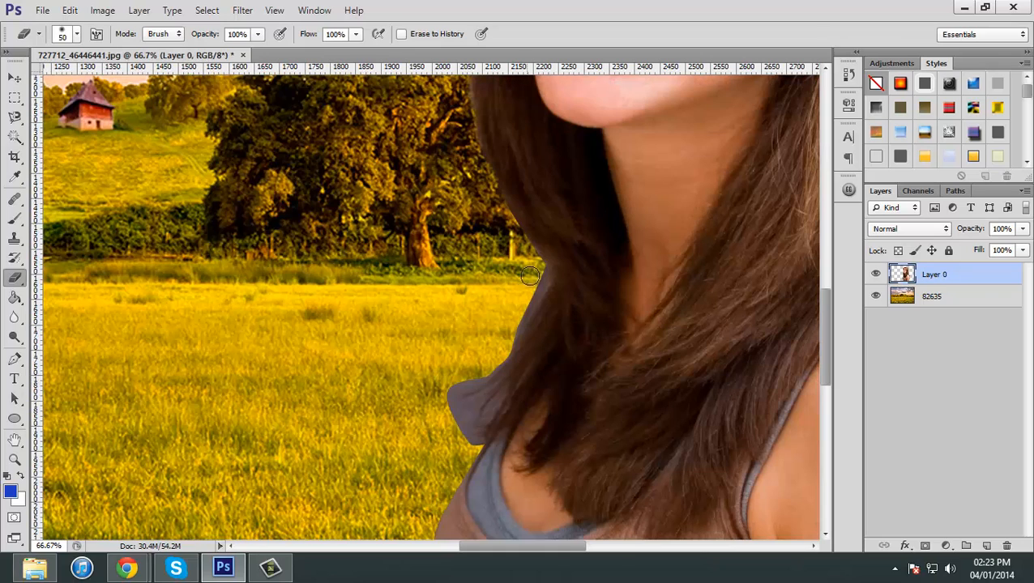
pyautogui.moveTo(539, 274)
pyautogui.mouseDown()
pyautogui.moveTo(498, 353)
pyautogui.moveTo(437, 413)
pyautogui.moveTo(453, 412)
pyautogui.moveTo(477, 439)
pyautogui.moveTo(500, 344)
pyautogui.moveTo(532, 287)
pyautogui.moveTo(501, 366)
pyautogui.moveTo(470, 405)
pyautogui.mouseUp()
# Clean the hair edge above and over the bare shoulder with the Eraser, using 50- and then 40-pixel brushes
pyautogui.moveTo(522, 552); pyautogui.dragTo(609, 536)
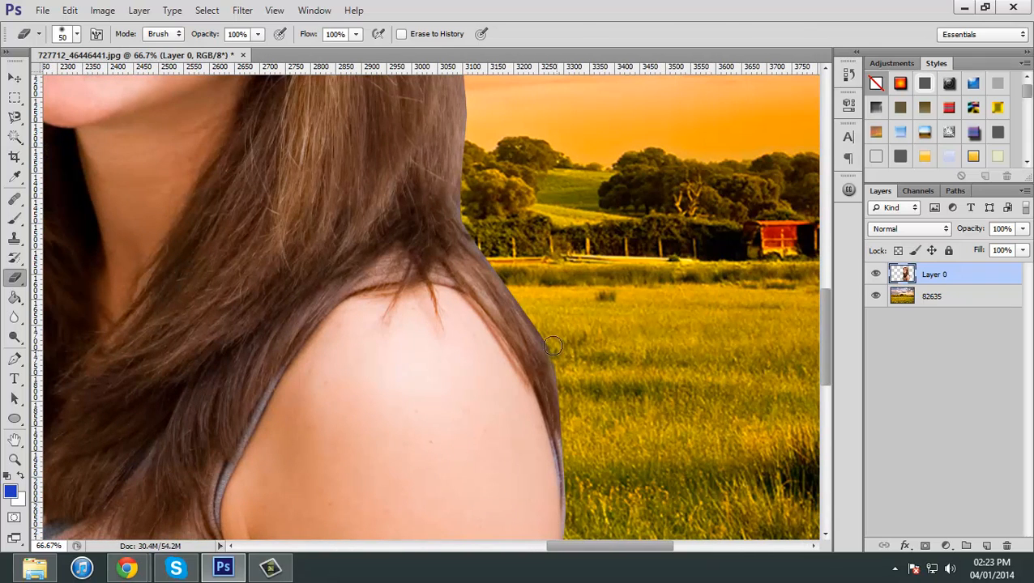
pyautogui.moveTo(553, 345); pyautogui.dragTo(497, 255)
pyautogui.scroll(6, 551, 346)
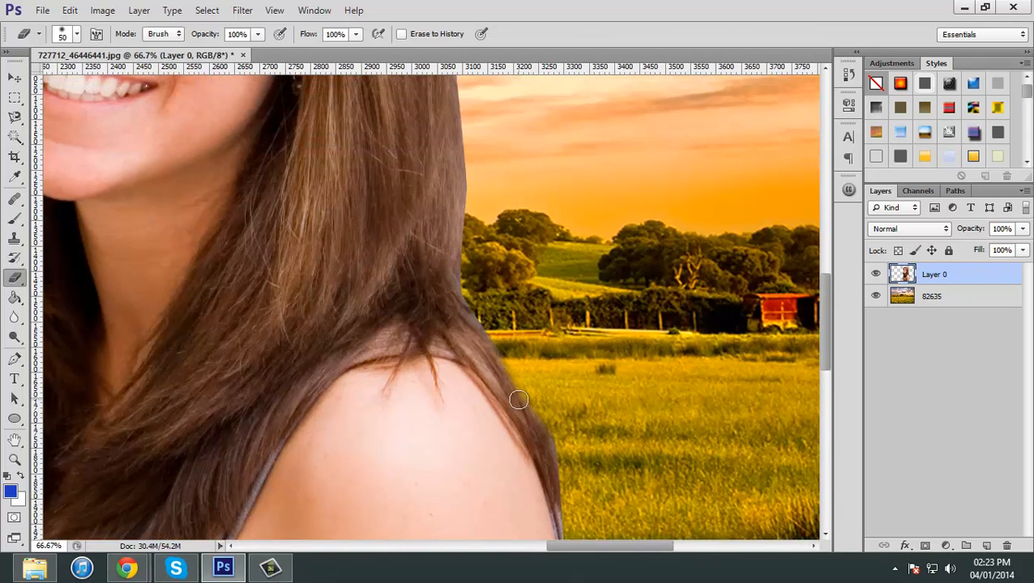
pyautogui.press('[')
pyautogui.moveTo(468, 220); pyautogui.dragTo(469, 301)
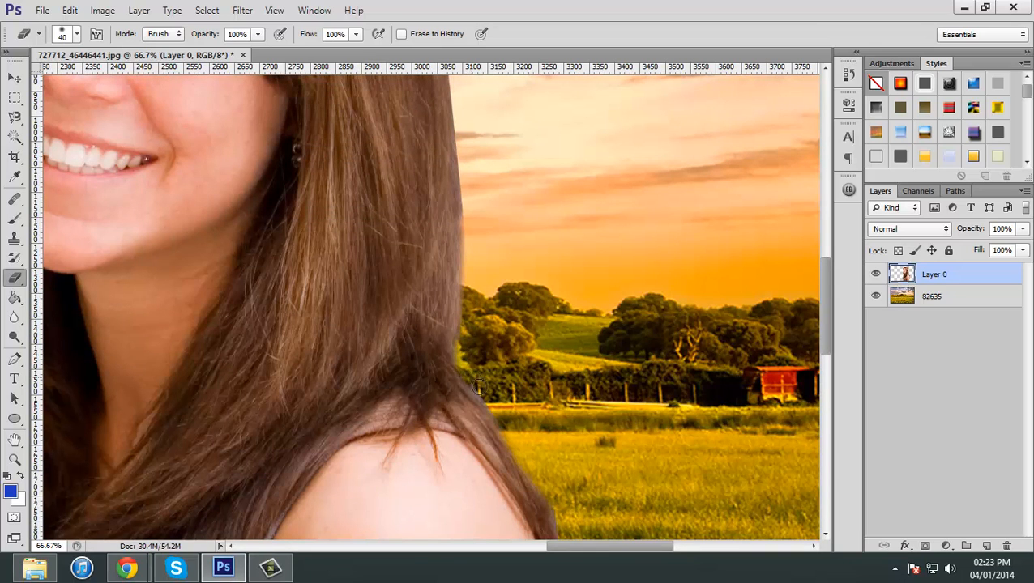
pyautogui.scroll(-5, 573, 503)
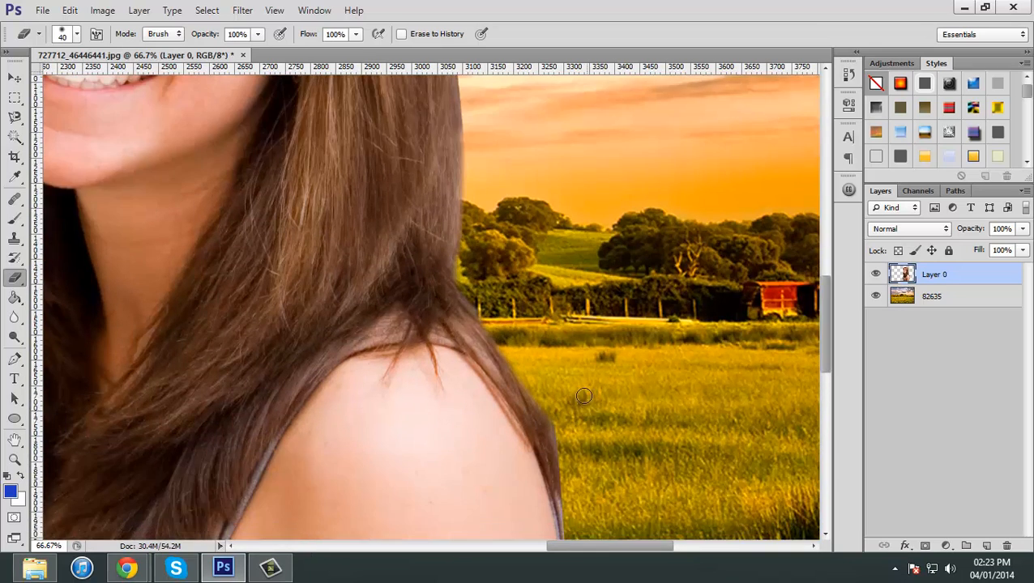
pyautogui.moveTo(560, 382); pyautogui.dragTo(565, 459)
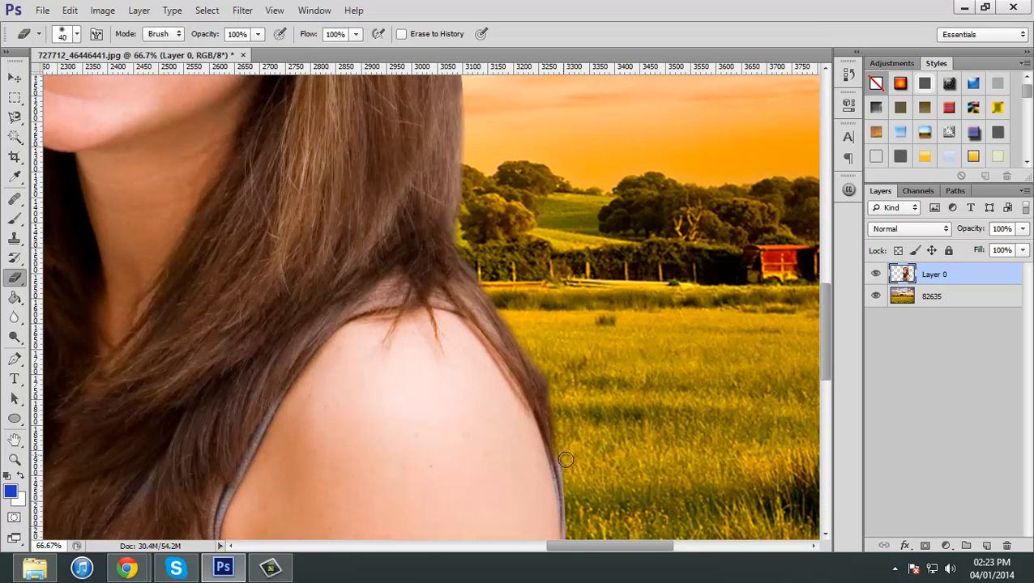
pyautogui.scroll(-8, 588, 500)
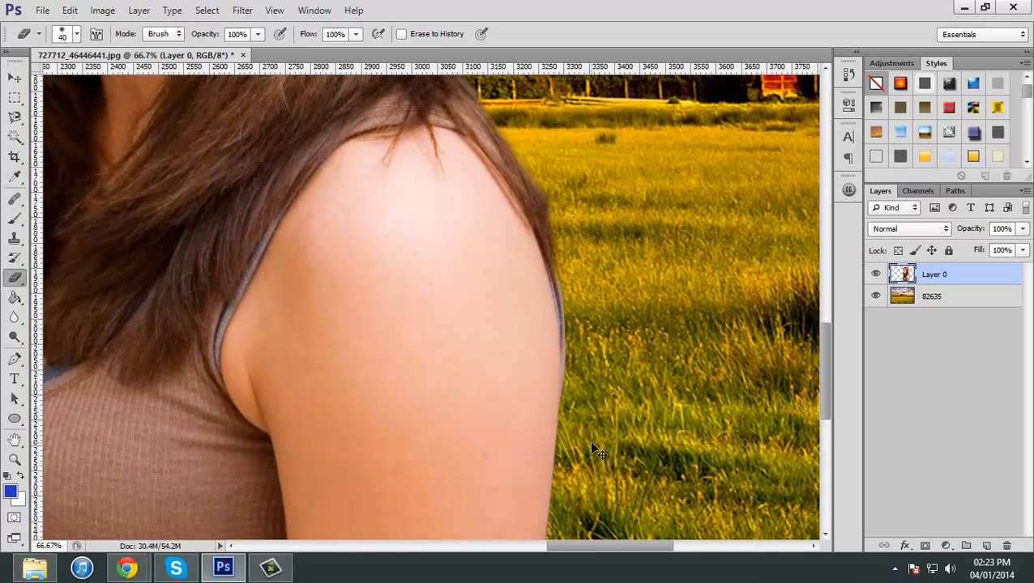
pyautogui.hotkey('ctrl', '0')
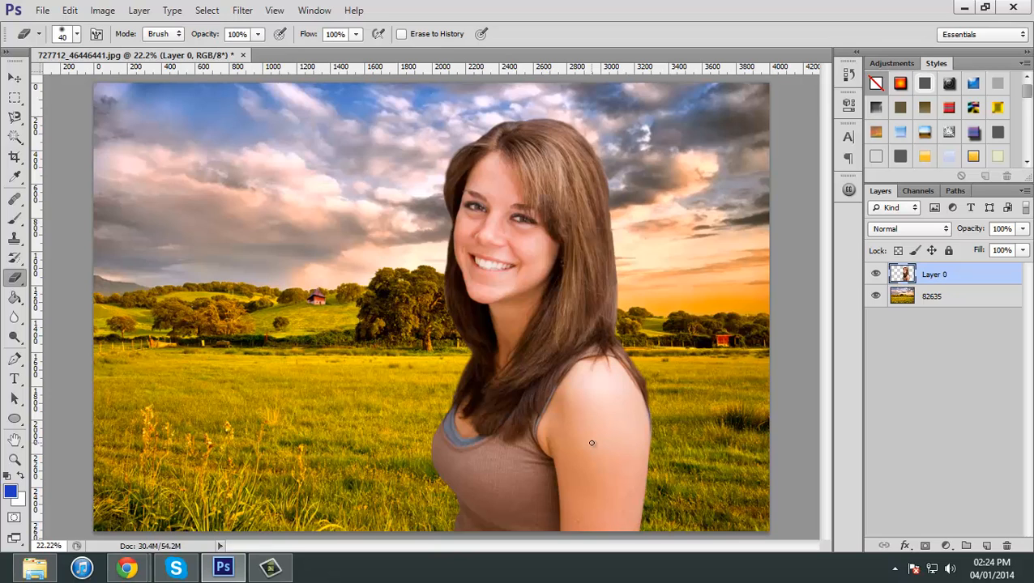
# Add a Curves adjustment layer above the woman's layer and clip it to that layer
pyautogui.click(138, 10)
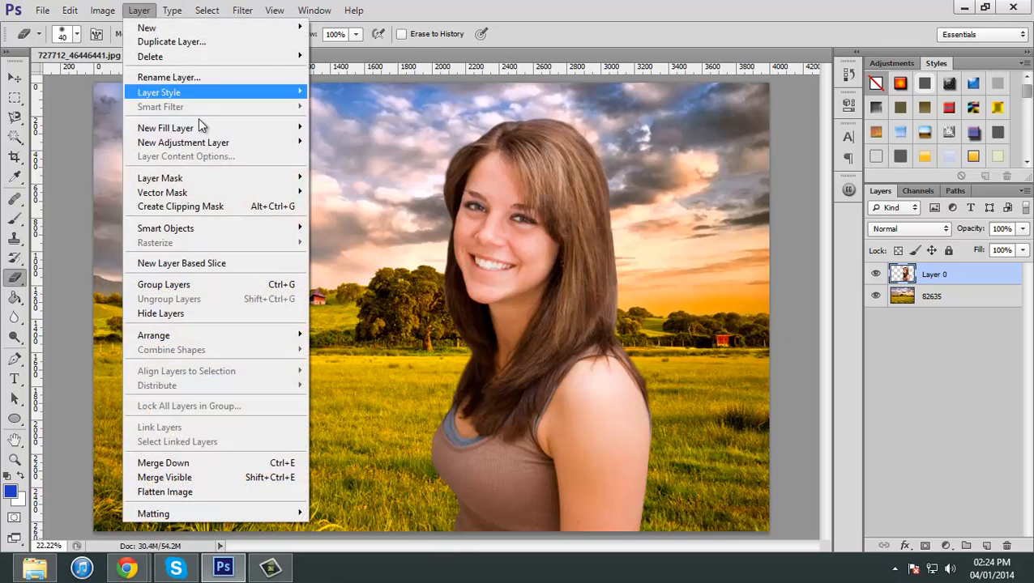
pyautogui.moveTo(213, 141)
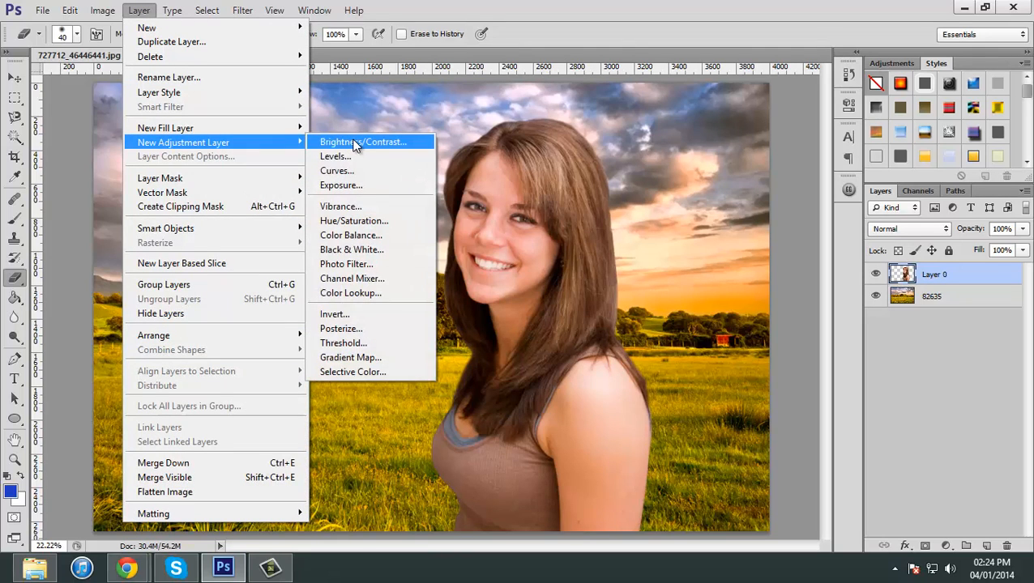
pyautogui.click(354, 170)
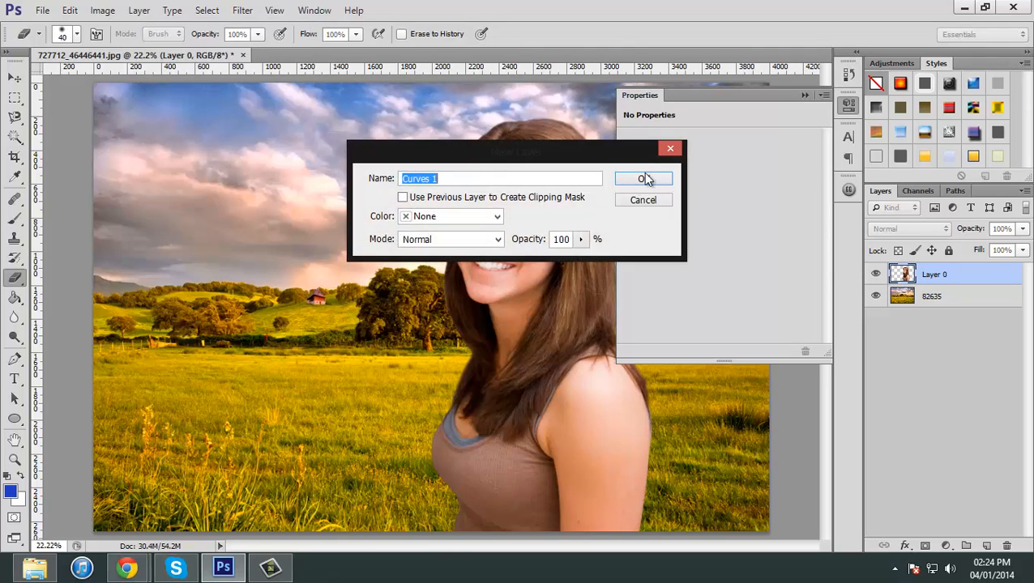
pyautogui.click(653, 178)
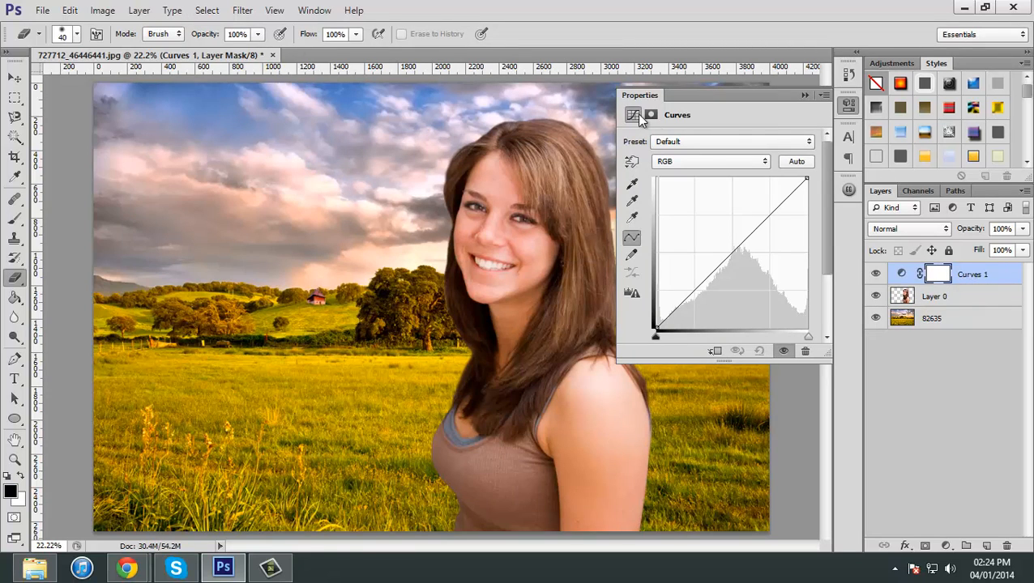
pyautogui.keyDown('alt'); pyautogui.click(980, 282); pyautogui.keyUp('alt')
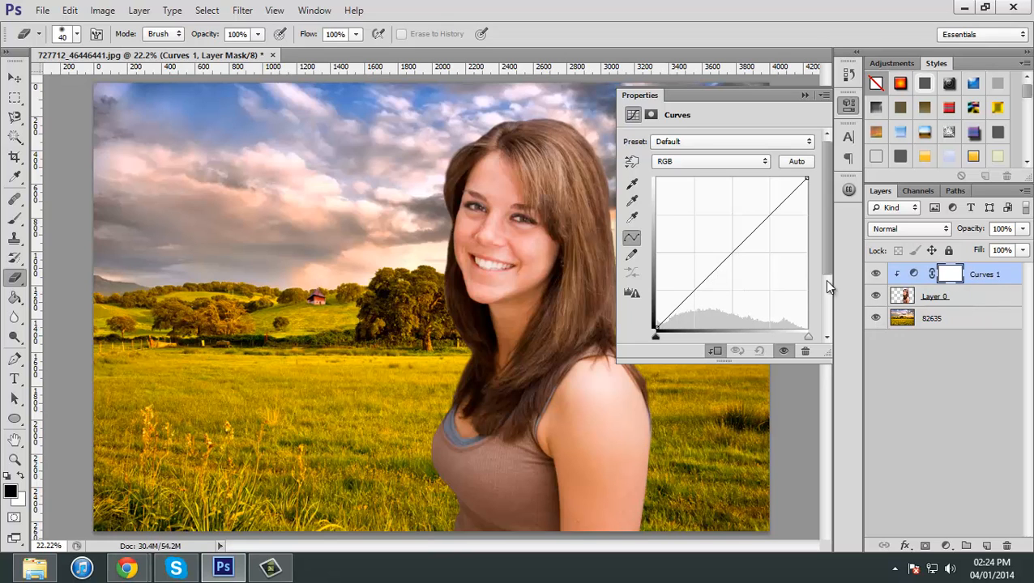
# Brighten the woman by raising the midpoint of the RGB curve, and collapse the curve settings
pyautogui.moveTo(733, 249); pyautogui.dragTo(738, 254)
pyautogui.moveTo(731, 247)
pyautogui.mouseDown()
pyautogui.moveTo(716, 247)
pyautogui.moveTo(717, 233)
pyautogui.moveTo(720, 241)
pyautogui.mouseUp()
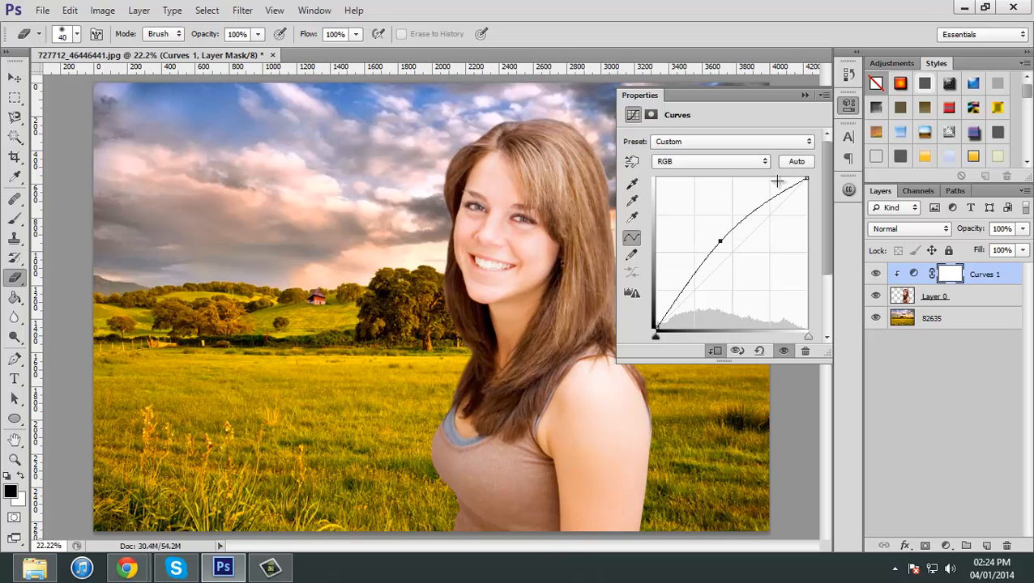
pyautogui.click(848, 104)
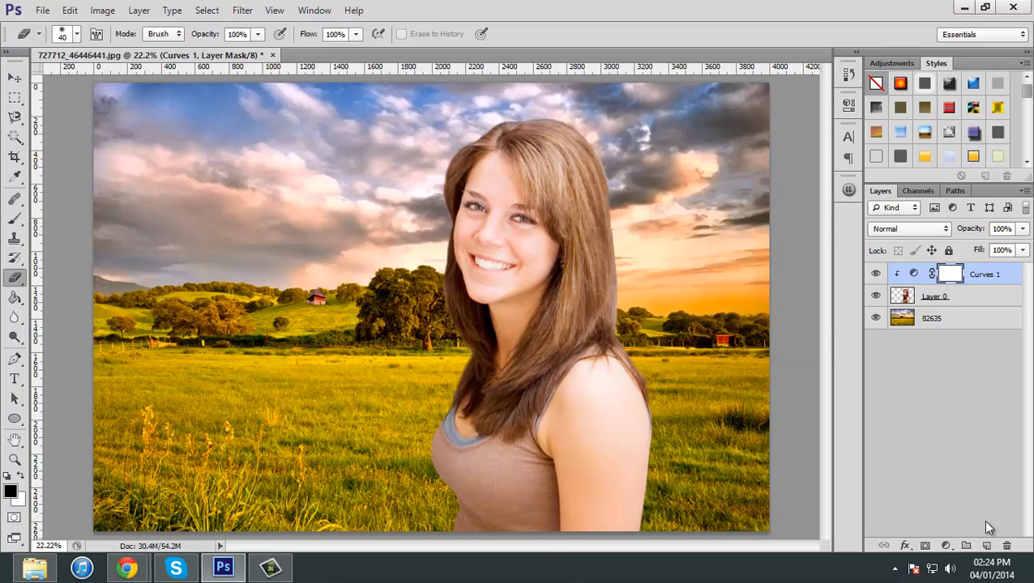
# Save the composite to the Desktop as a JPEG named Tutorial Image, at Maximum quality 12 with the Baseline ("Standard") format option
pyautogui.click(42, 10)
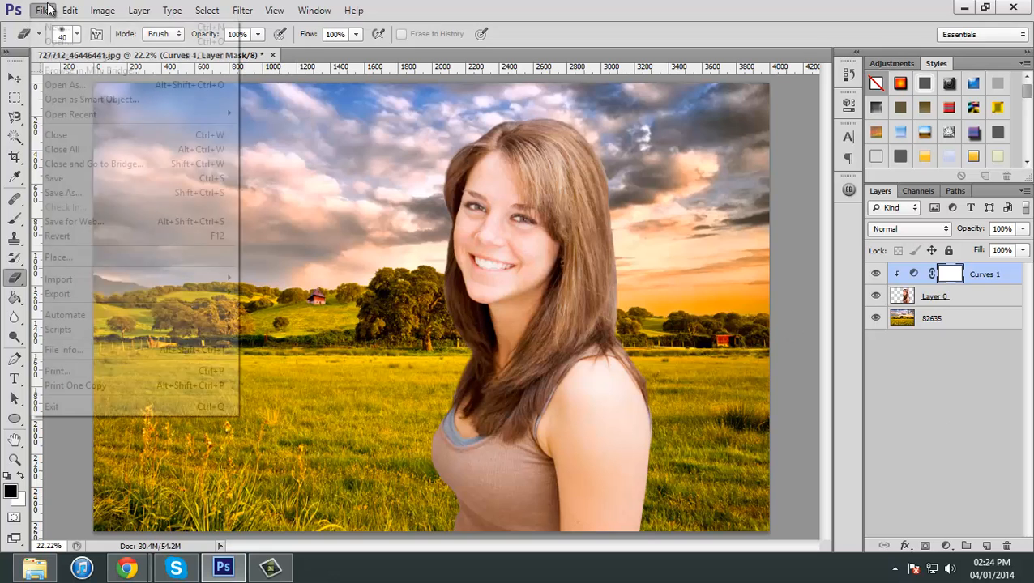
pyautogui.click(57, 196)
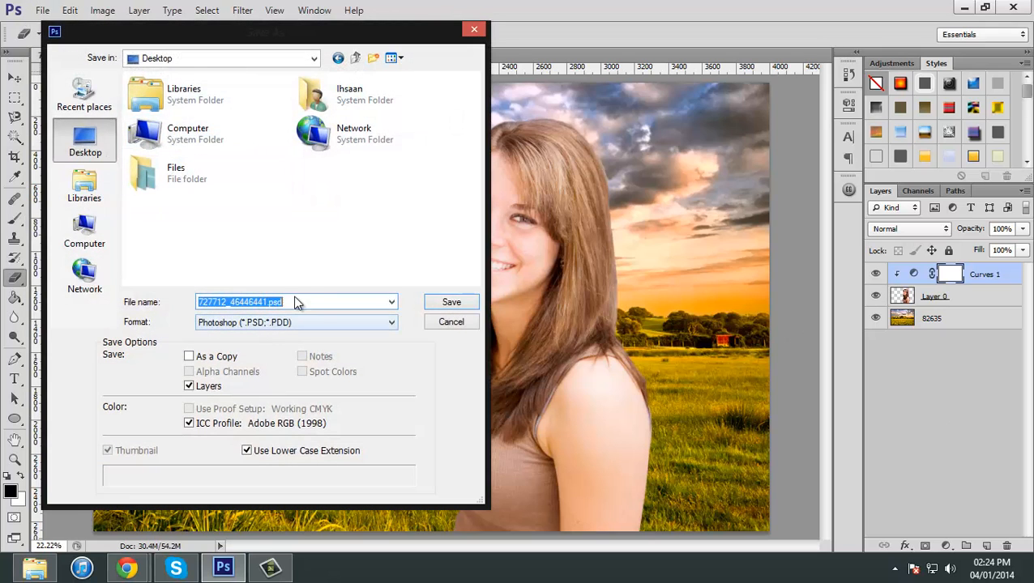
pyautogui.write('Tutorial Image')
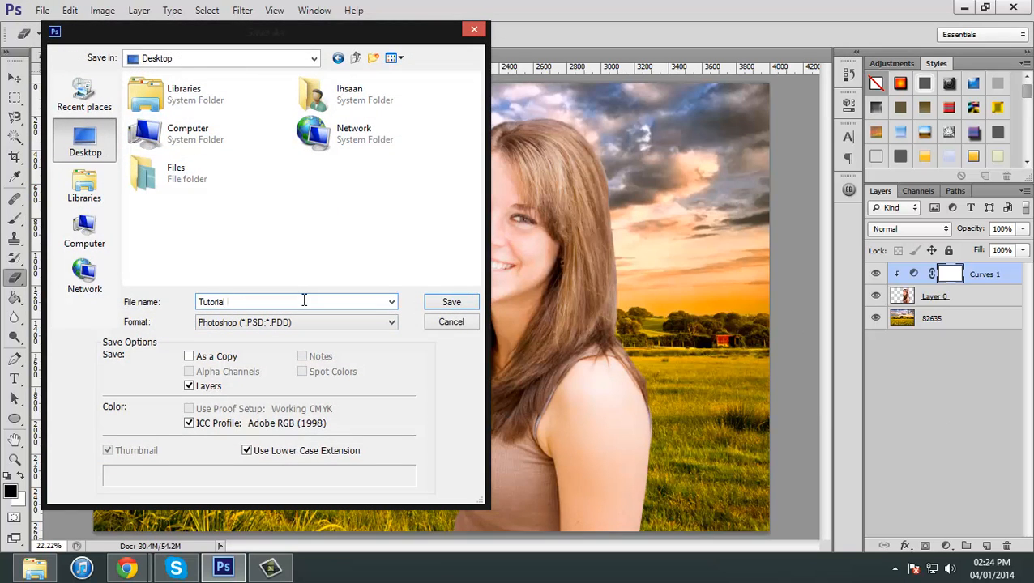
pyautogui.click(286, 322)
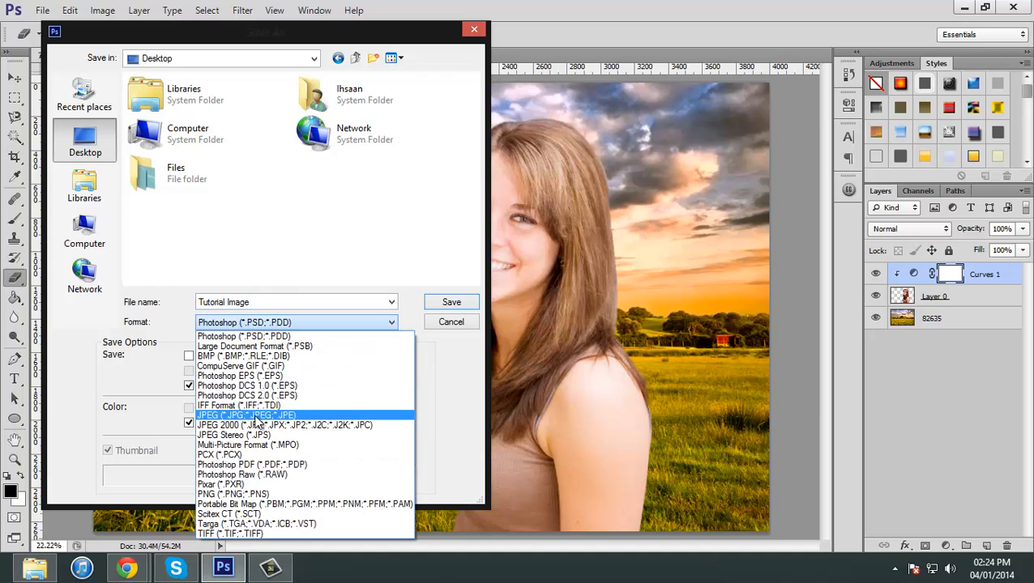
pyautogui.click(256, 421)
pyautogui.press('Return')
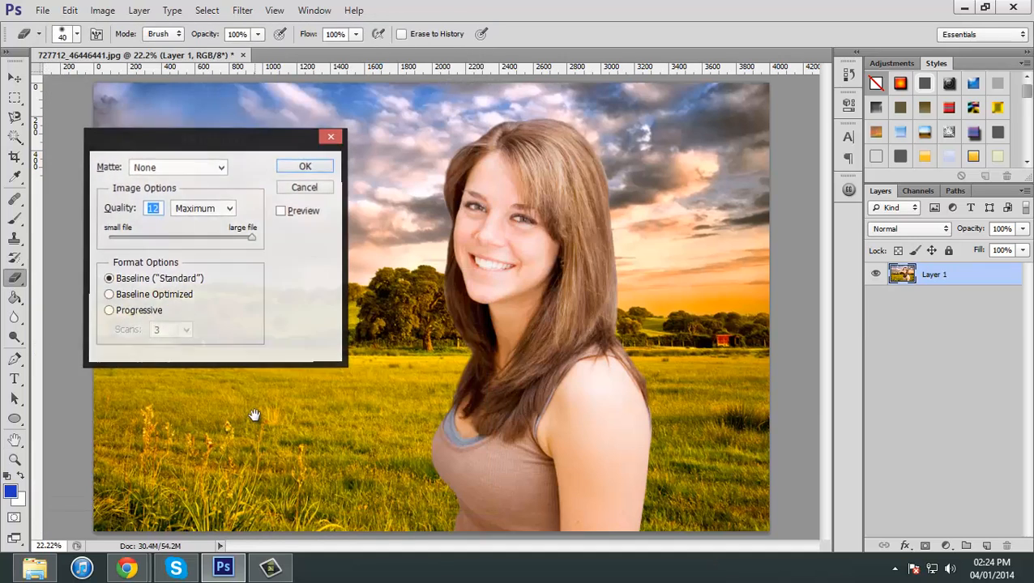
pyautogui.press('Return')
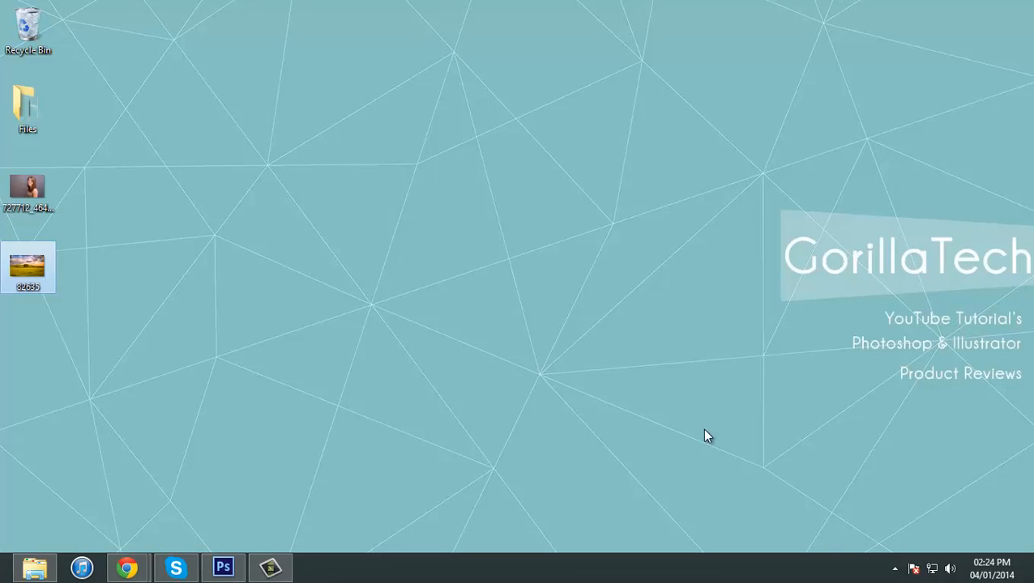
# Rearrange the desktop icons so Tutorial Image sits directly below the original portrait, with the 82635 landscape beneath it
pyautogui.click(11, 302)
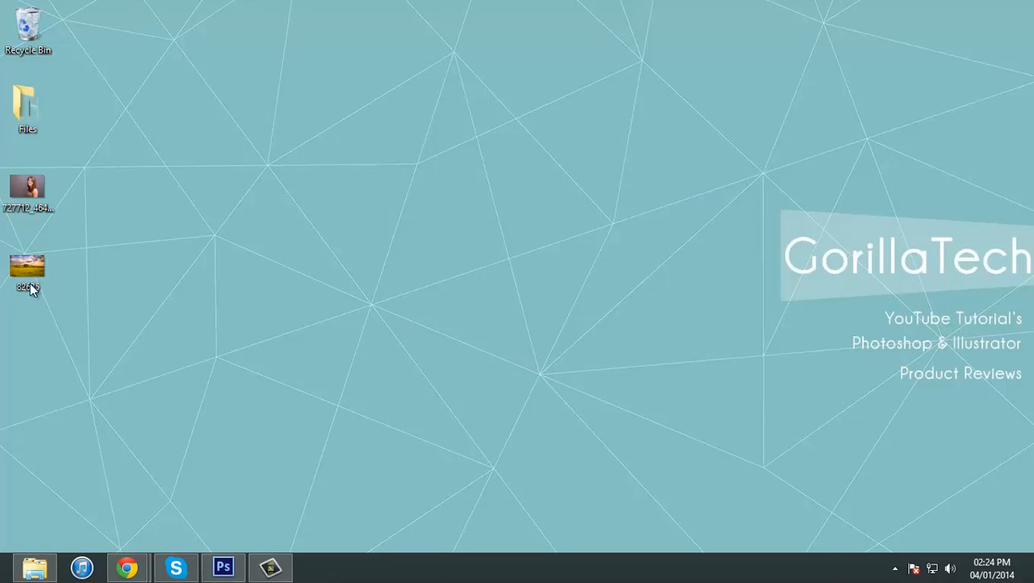
pyautogui.moveTo(40, 281); pyautogui.dragTo(149, 284)
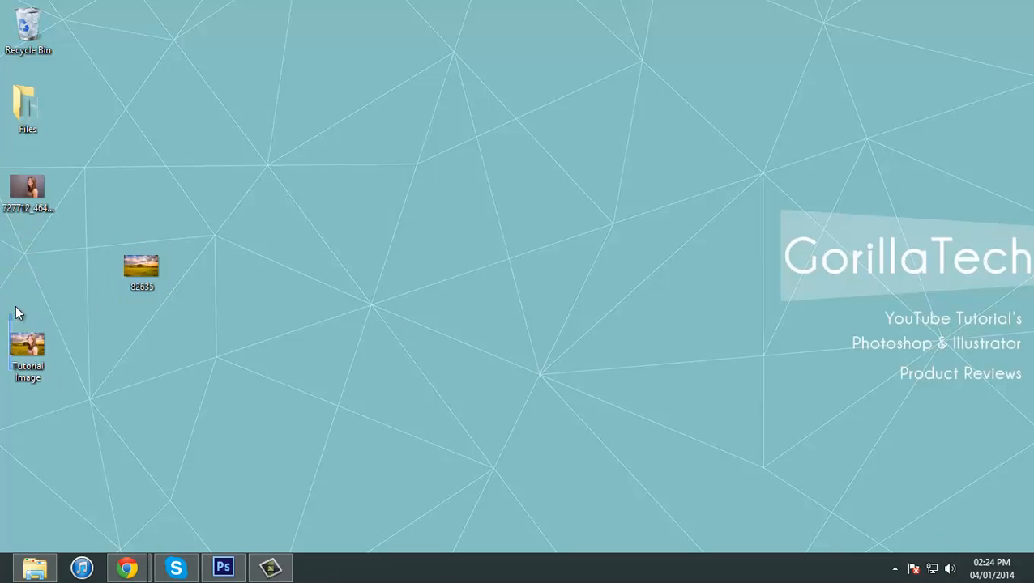
pyautogui.moveTo(24, 352); pyautogui.dragTo(28, 279)
pyautogui.moveTo(142, 271); pyautogui.dragTo(65, 290)
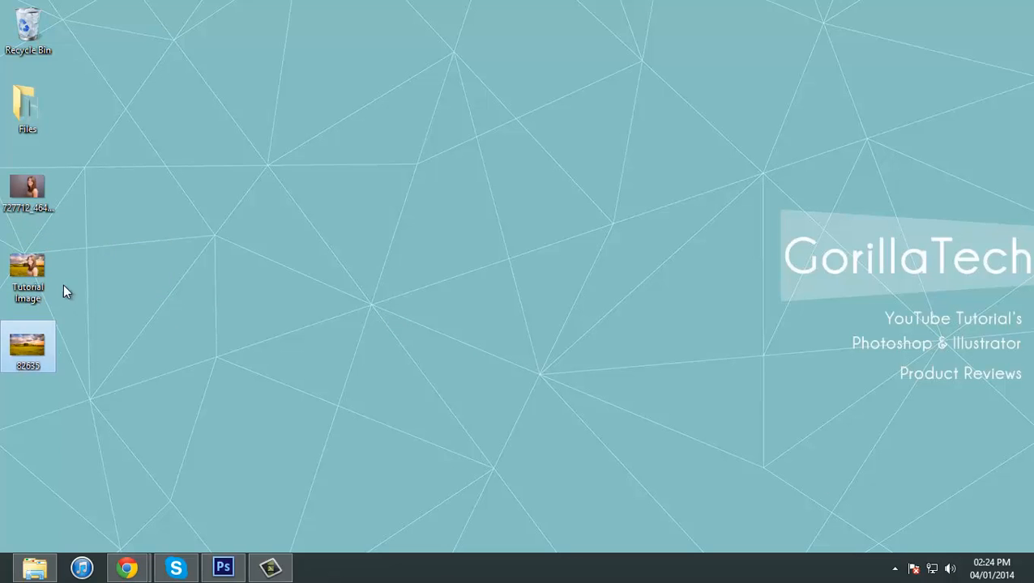
# Open the original portrait in Windows Photo Viewer, compare it repeatedly with the Tutorial Image composite, and close the viewer
pyautogui.doubleClick(27, 188)
pyautogui.press('Right')
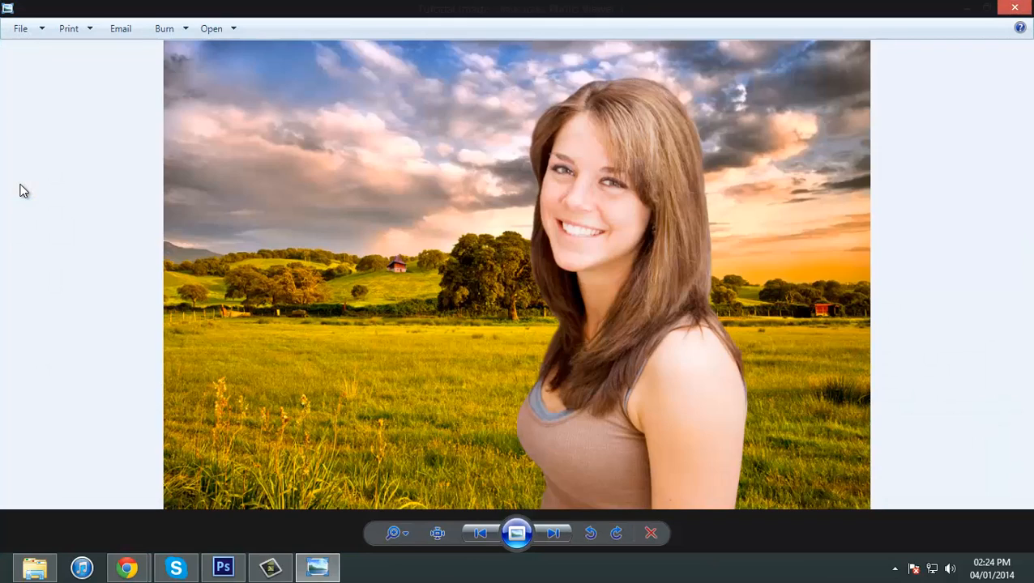
pyautogui.press('Left')
pyautogui.press('Right')
pyautogui.press('Left')
pyautogui.press('Right')
pyautogui.press('Left')
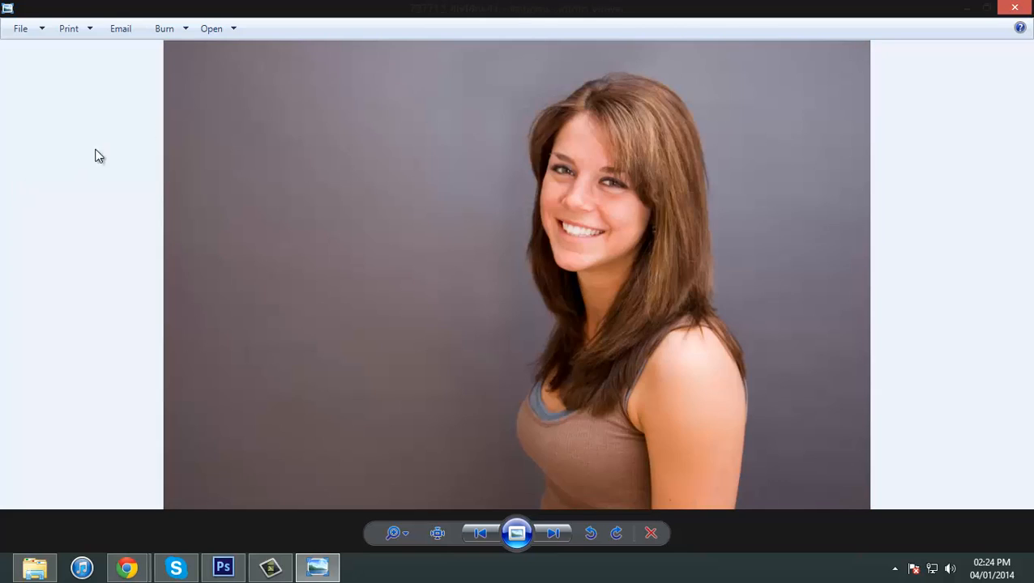
pyautogui.press('Right')
pyautogui.press('Left')
pyautogui.press('Right')
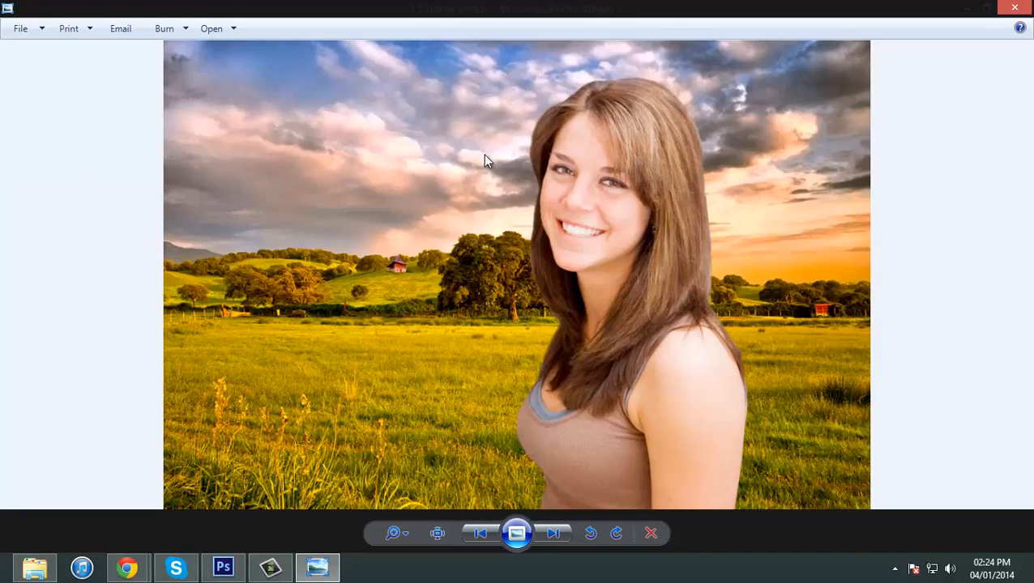
pyautogui.press('Left')
pyautogui.press('Right')
pyautogui.press('Left')
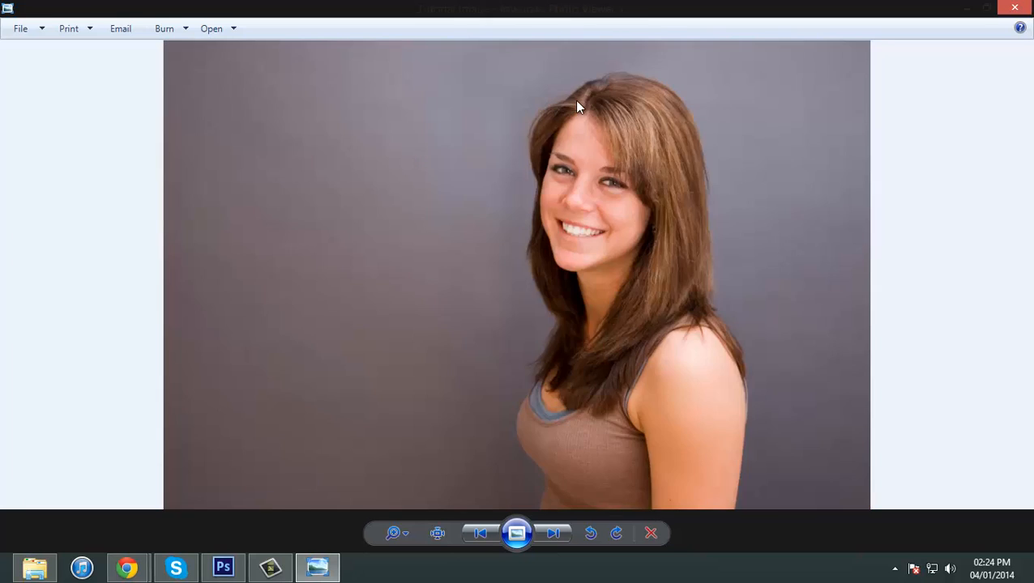
pyautogui.press('Right')
pyautogui.press('Left')
pyautogui.press('Right')
pyautogui.press('Left')
pyautogui.press('Right')
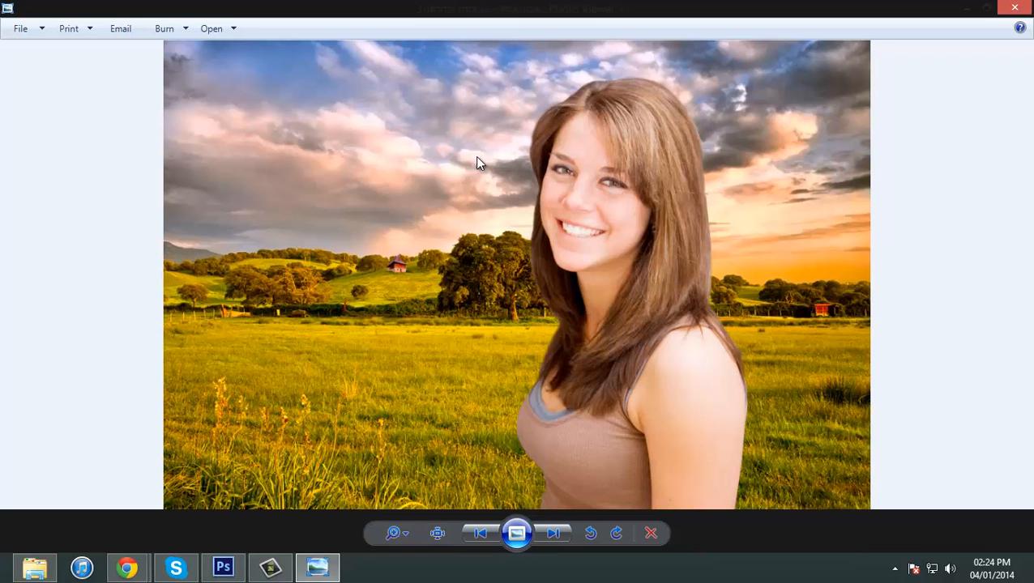
pyautogui.press('Left')
pyautogui.press('Right')
pyautogui.press('Left')
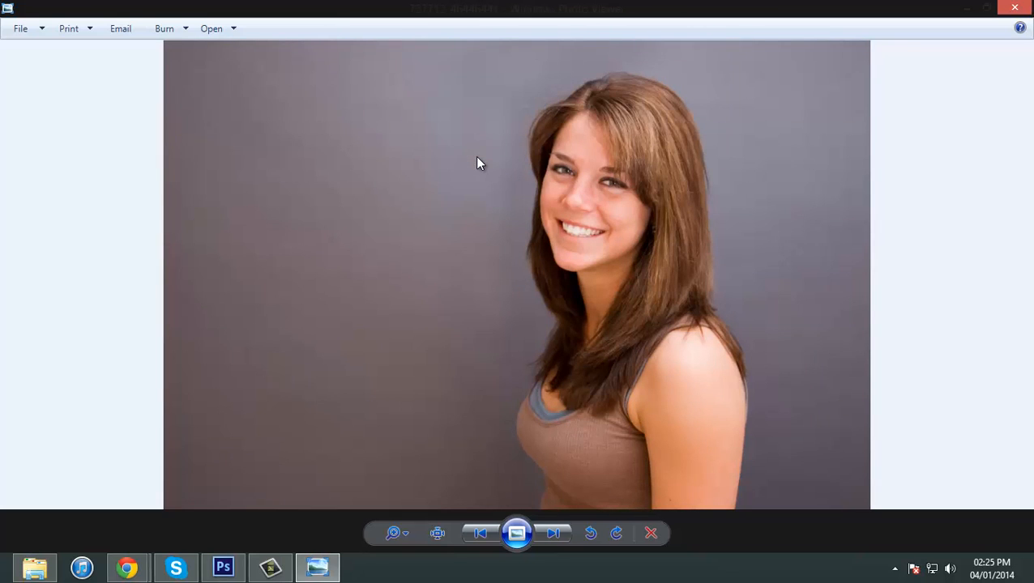
pyautogui.press('Right')
pyautogui.press('Left')
pyautogui.press('Right')
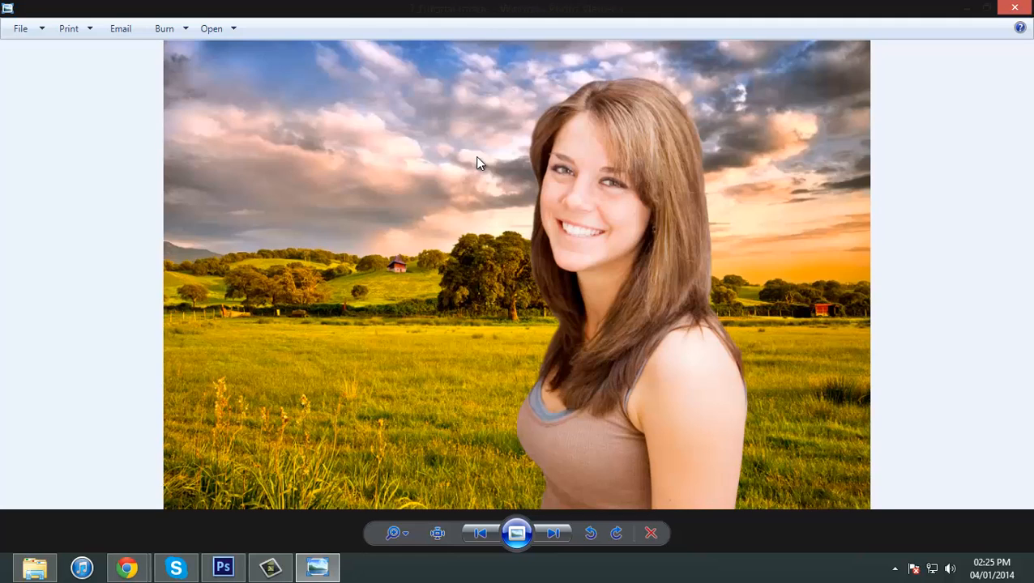
pyautogui.press('Left')
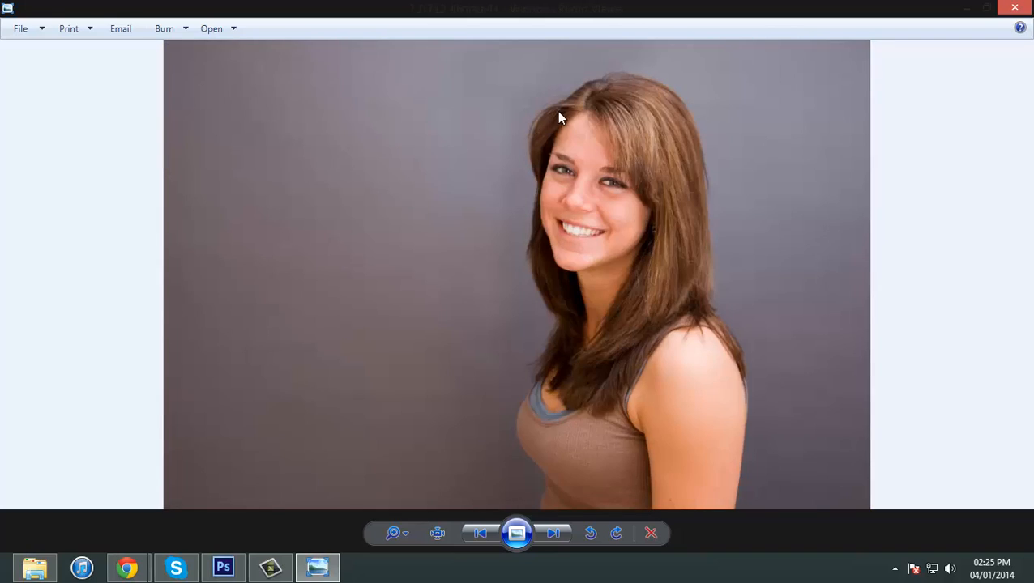
pyautogui.press('Right')
pyautogui.press('Left')
pyautogui.press('Right')
pyautogui.press('Left')
pyautogui.press('Right')
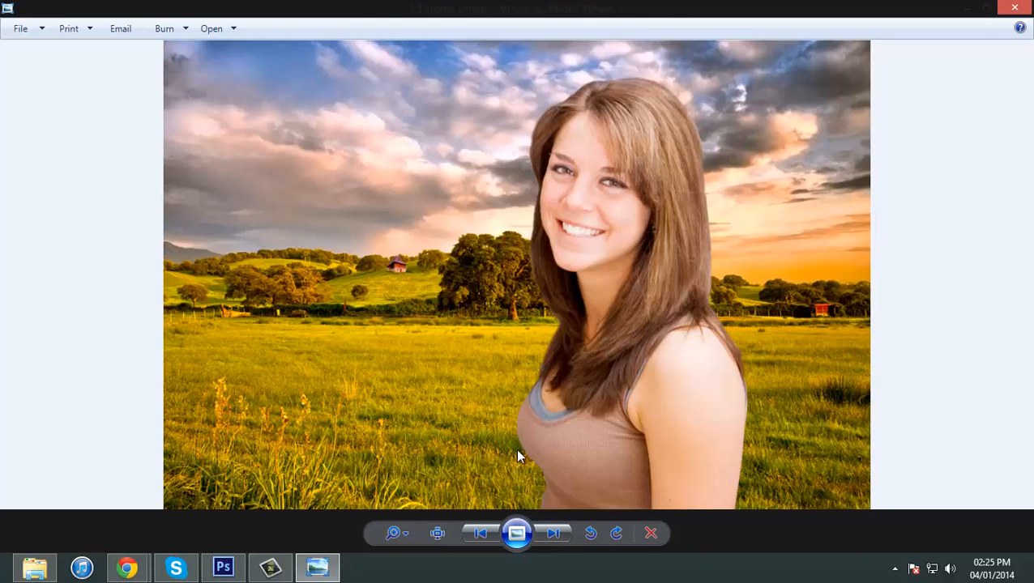
pyautogui.press('Left')
pyautogui.press('Right')
pyautogui.press('Left')
pyautogui.press('Right')
pyautogui.click(1014, 7)
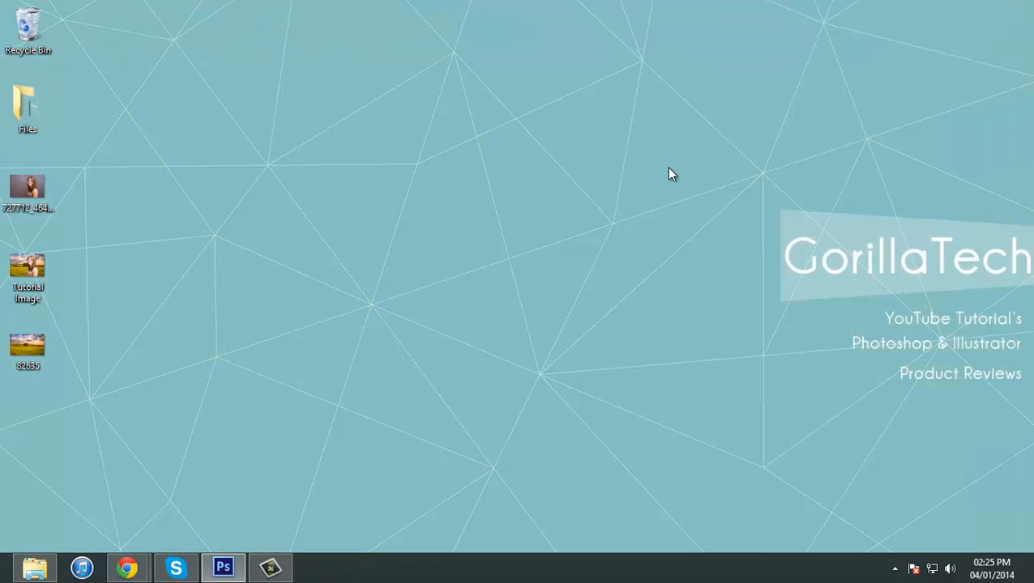